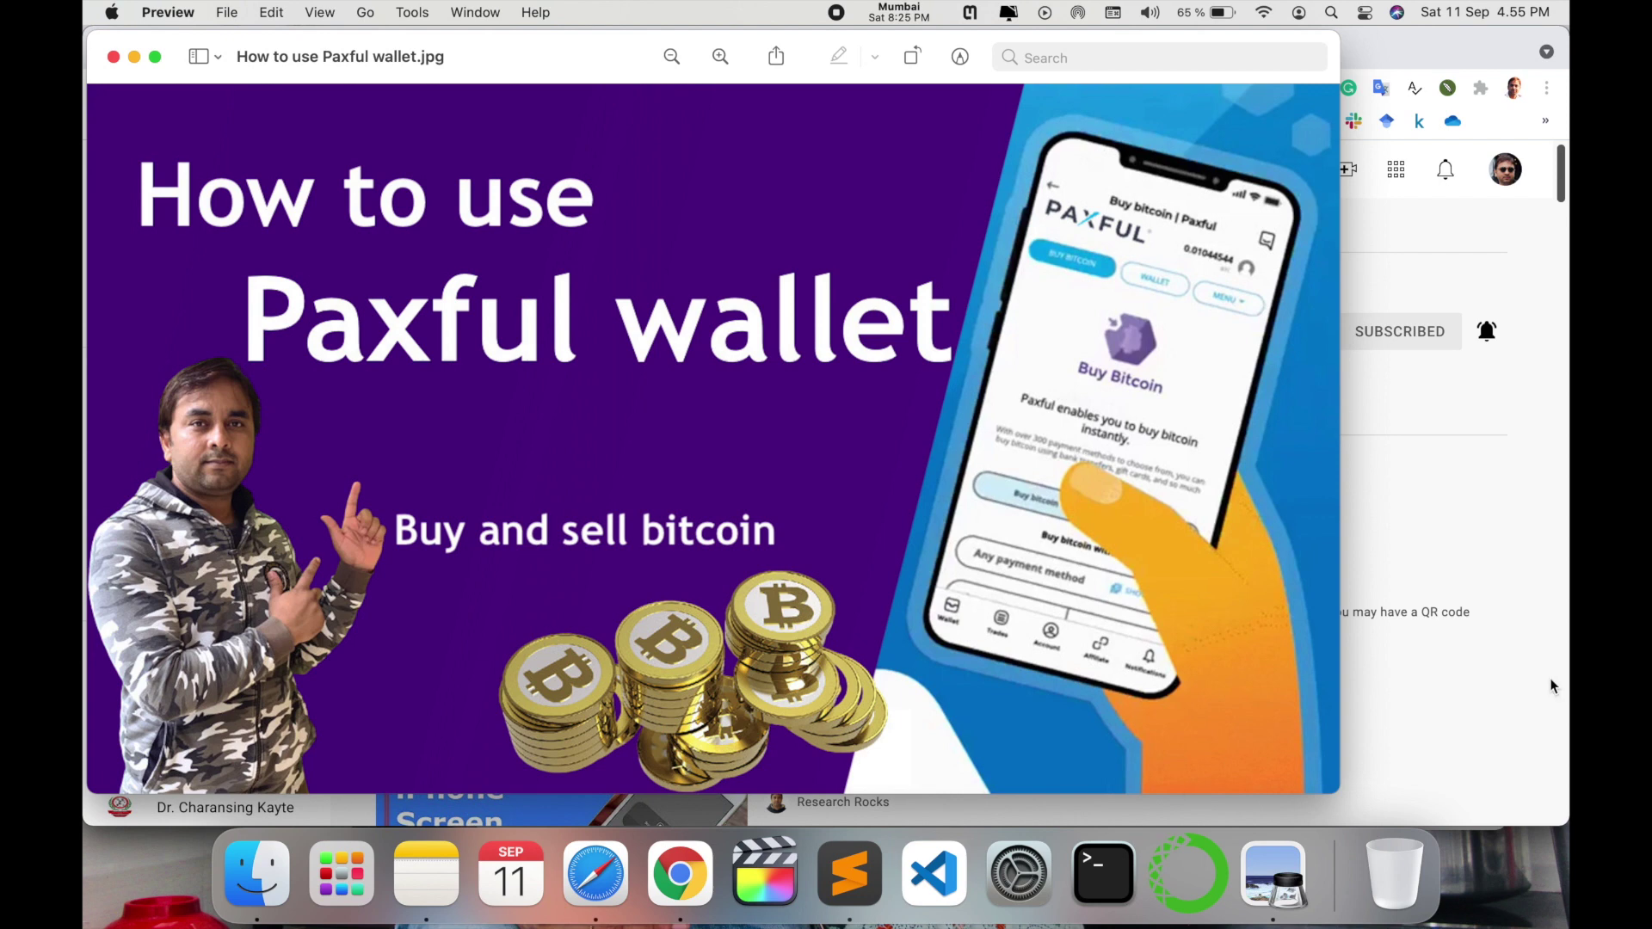
# Bring Chrome in front of Preview and open the Research Rocks YouTube channel page.
pyautogui.click(1501, 654)
pyautogui.click(861, 302)
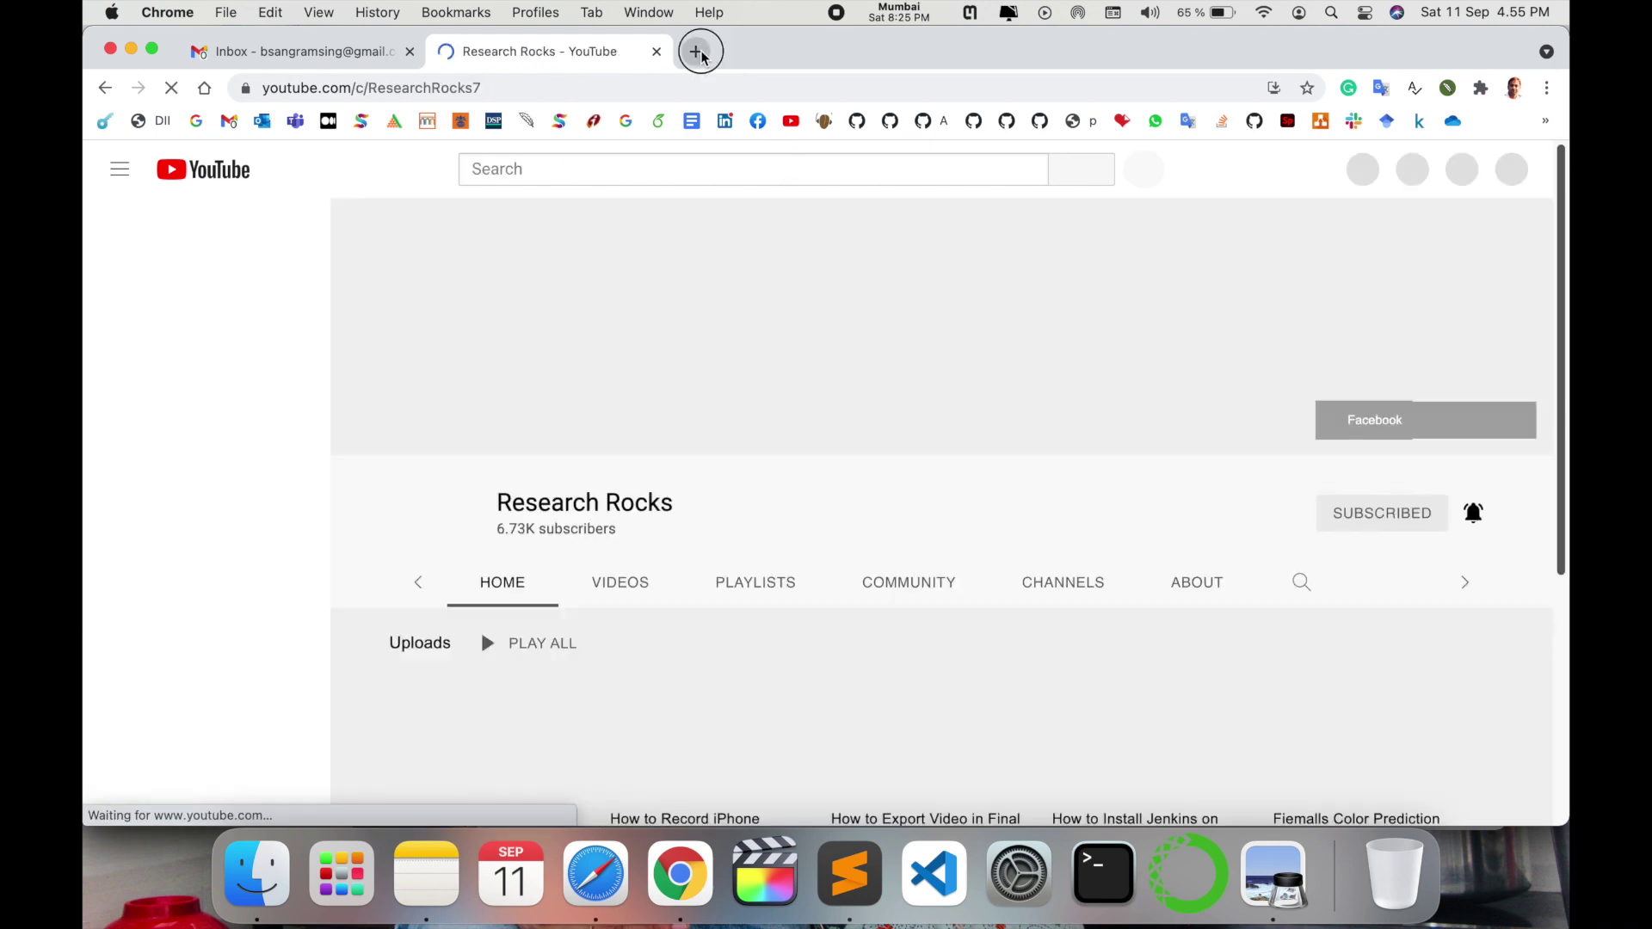
# Load paxful.com in a new tab and browse its buy-crypto section, highlighting Italy.
pyautogui.click(697, 52)
pyautogui.write('paxful.com')
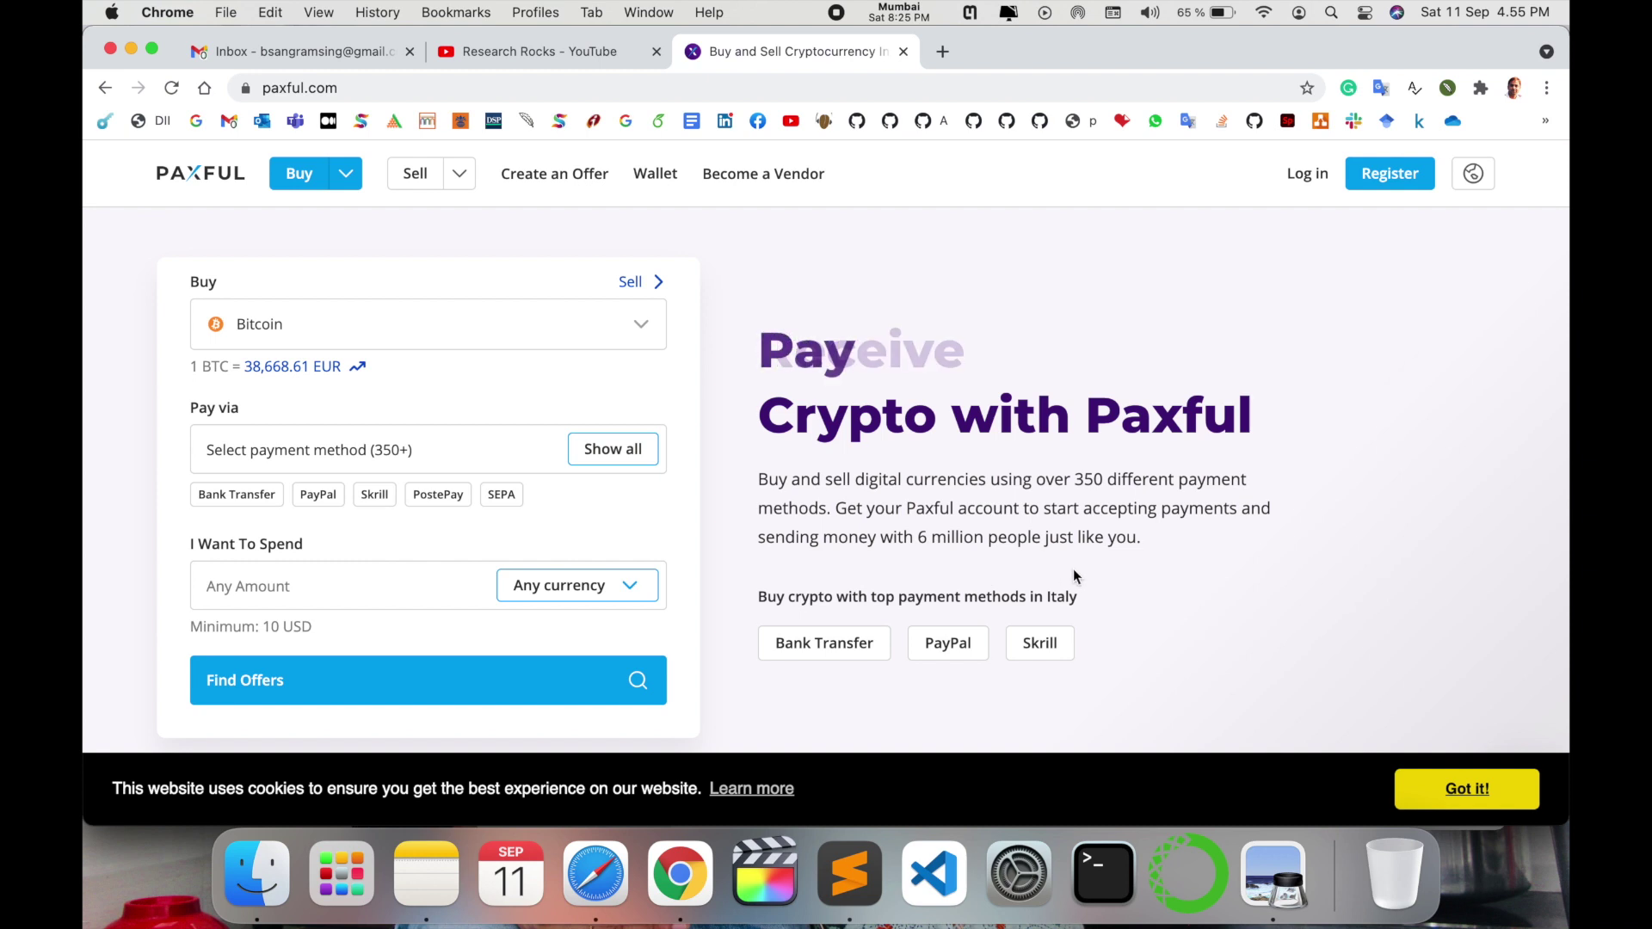
pyautogui.scroll(-4, 1073, 571)
pyautogui.scroll(-2, 1072, 569)
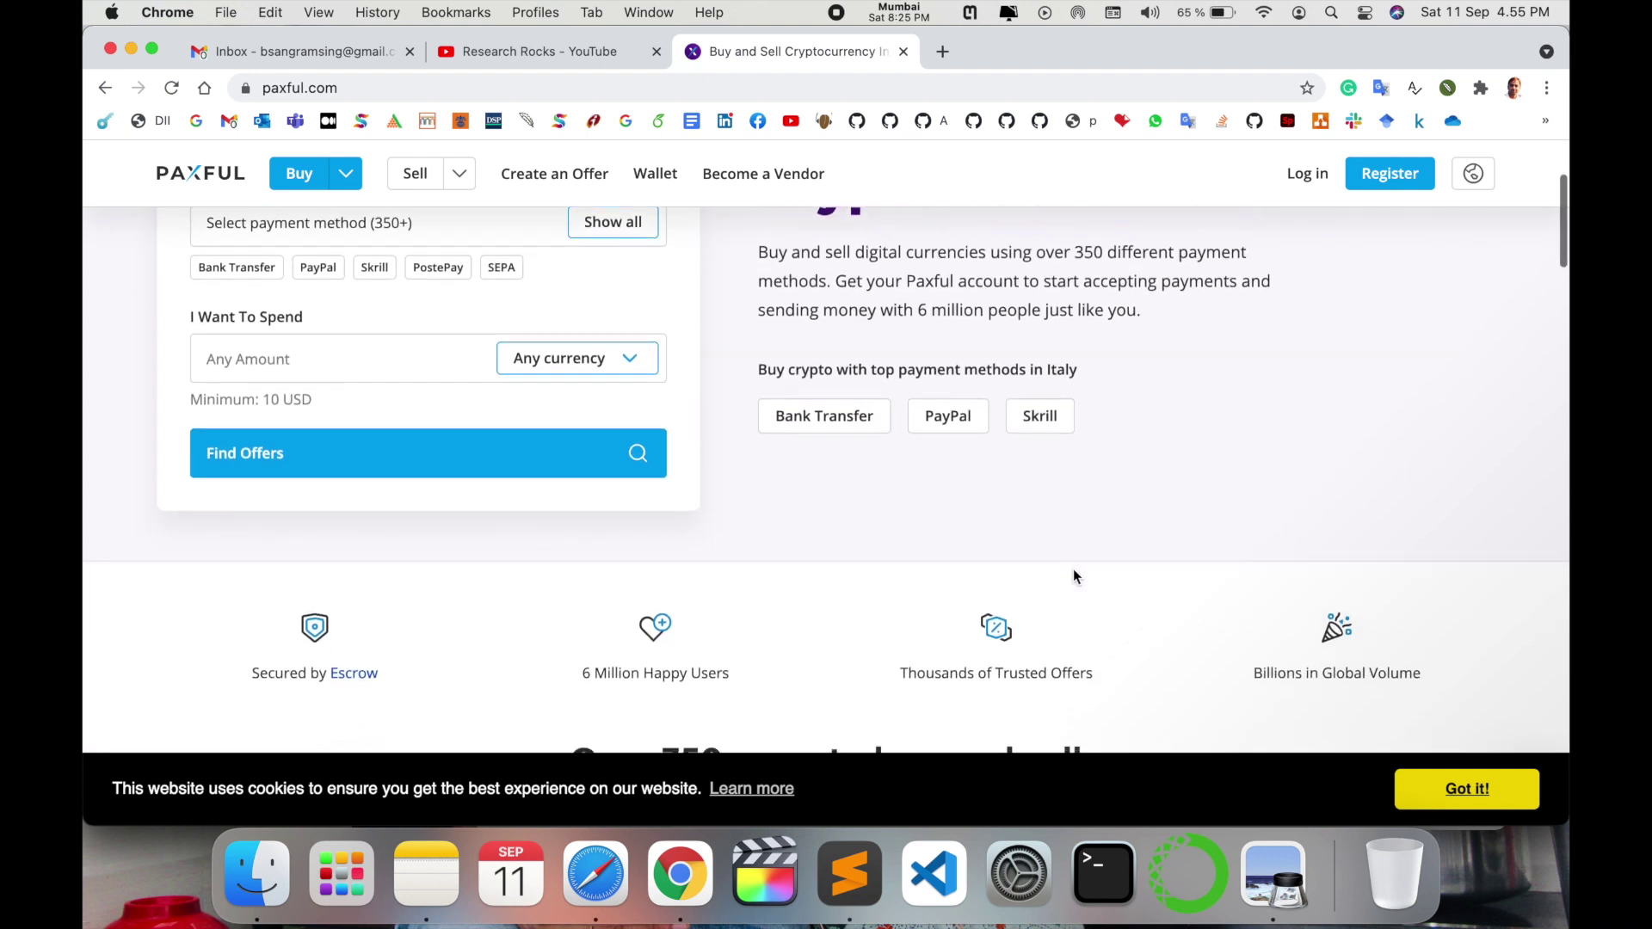
pyautogui.scroll(3, 1073, 570)
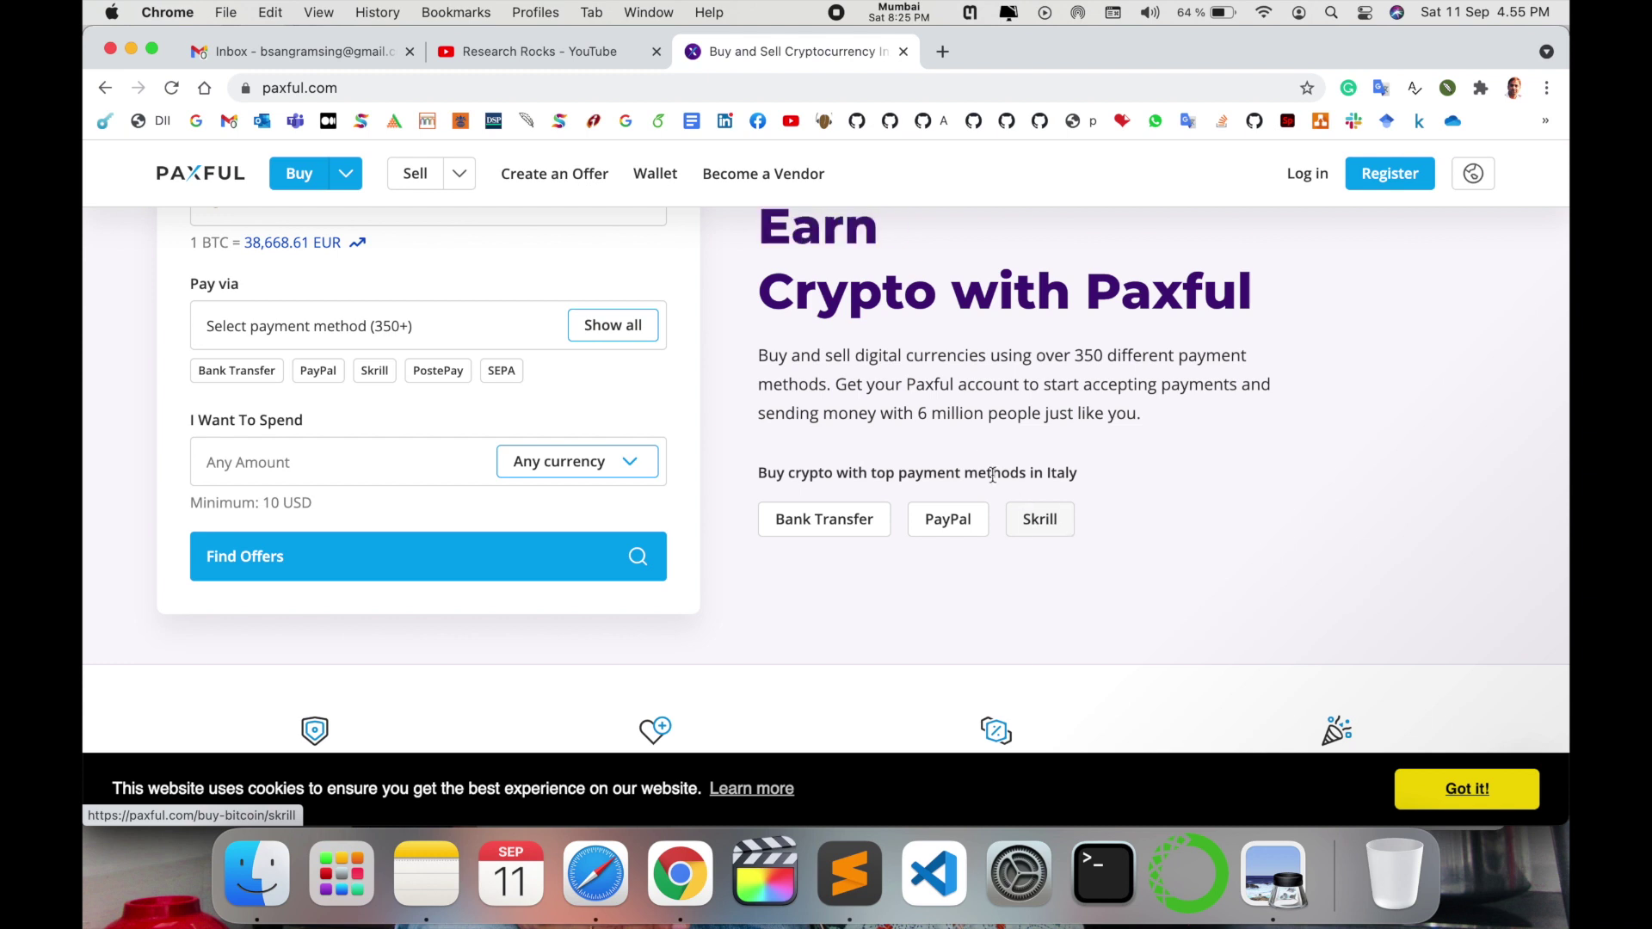
pyautogui.moveTo(1032, 474); pyautogui.dragTo(1086, 479)
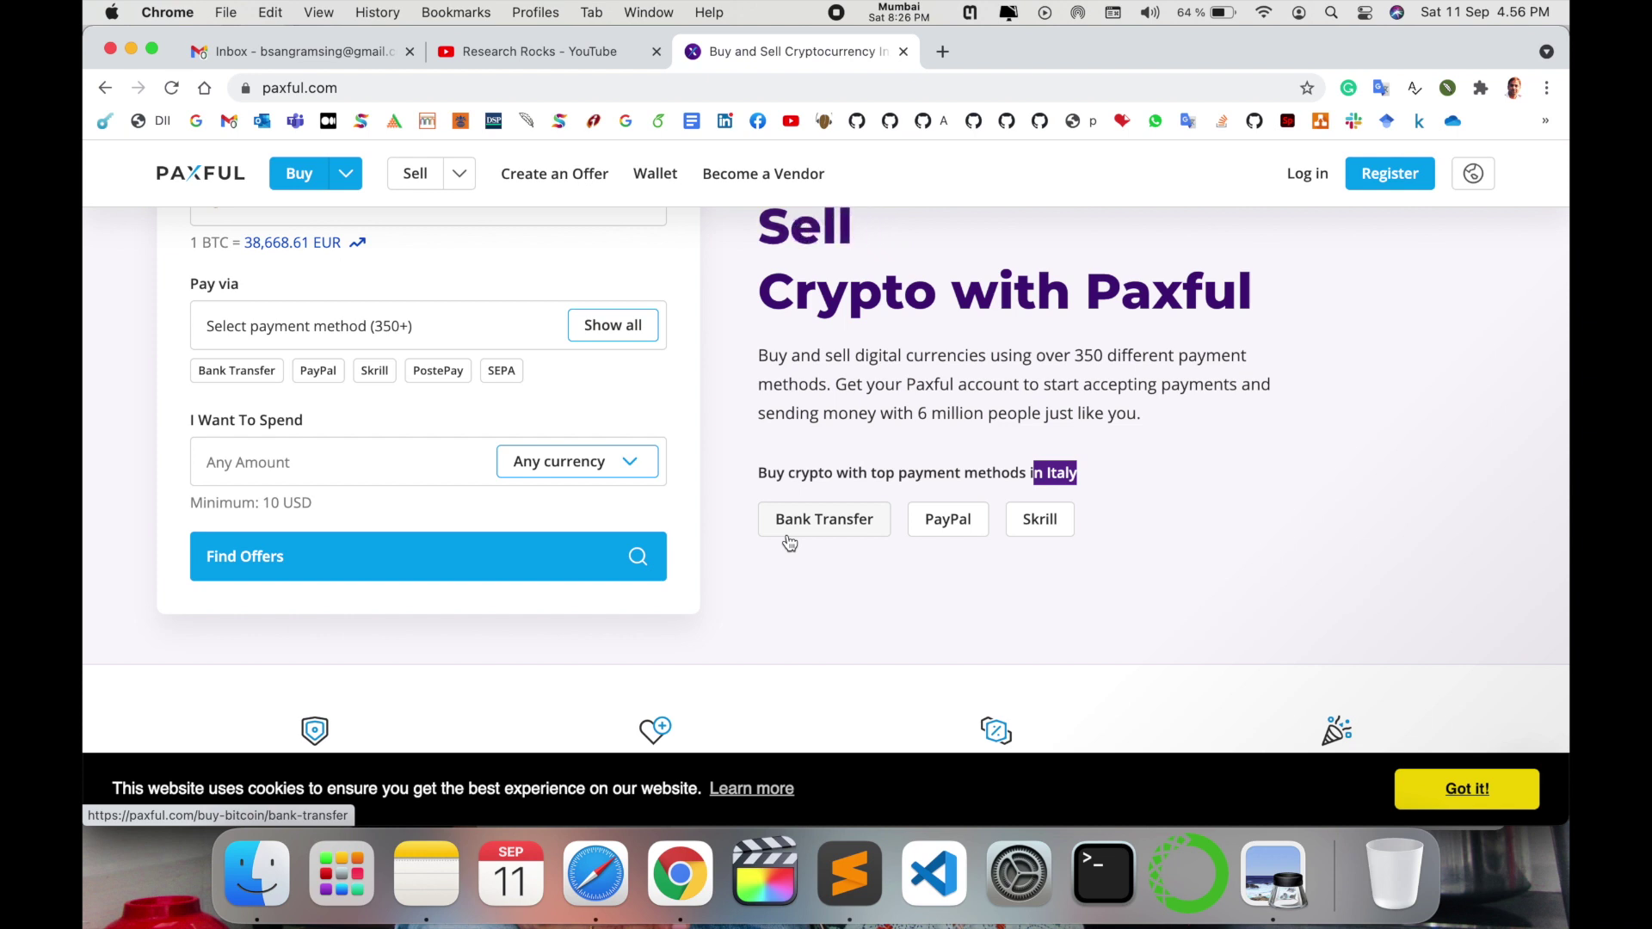
pyautogui.scroll(3, 789, 542)
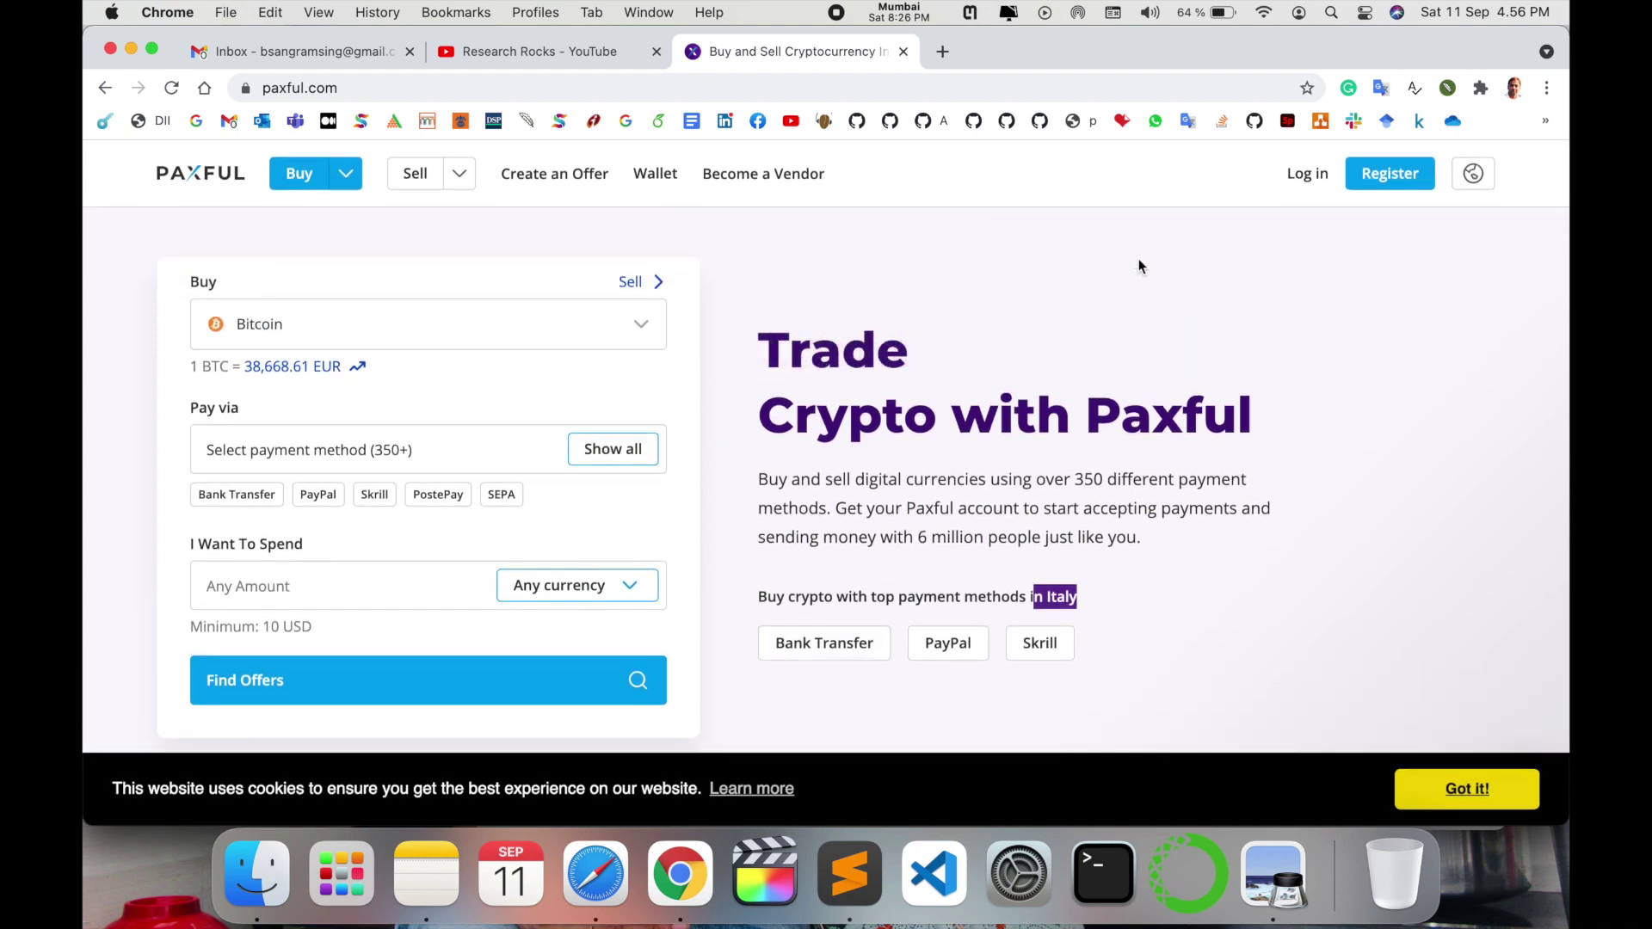
# Start registration and enter the account's email address and password.
pyautogui.click(1394, 178)
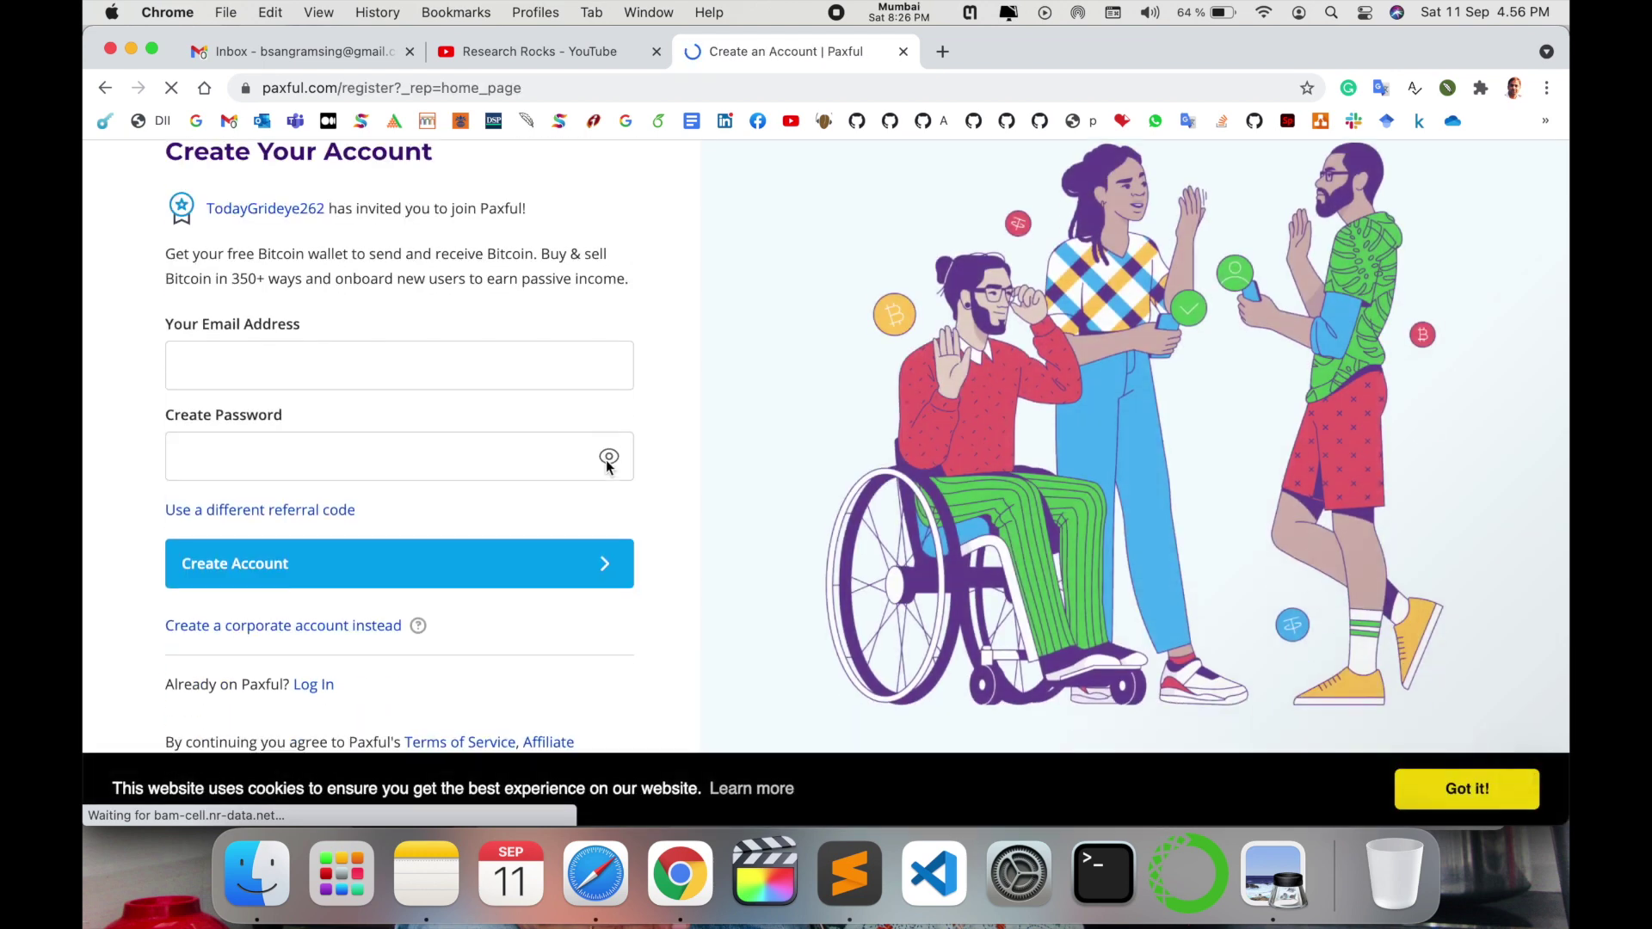
pyautogui.click(381, 356)
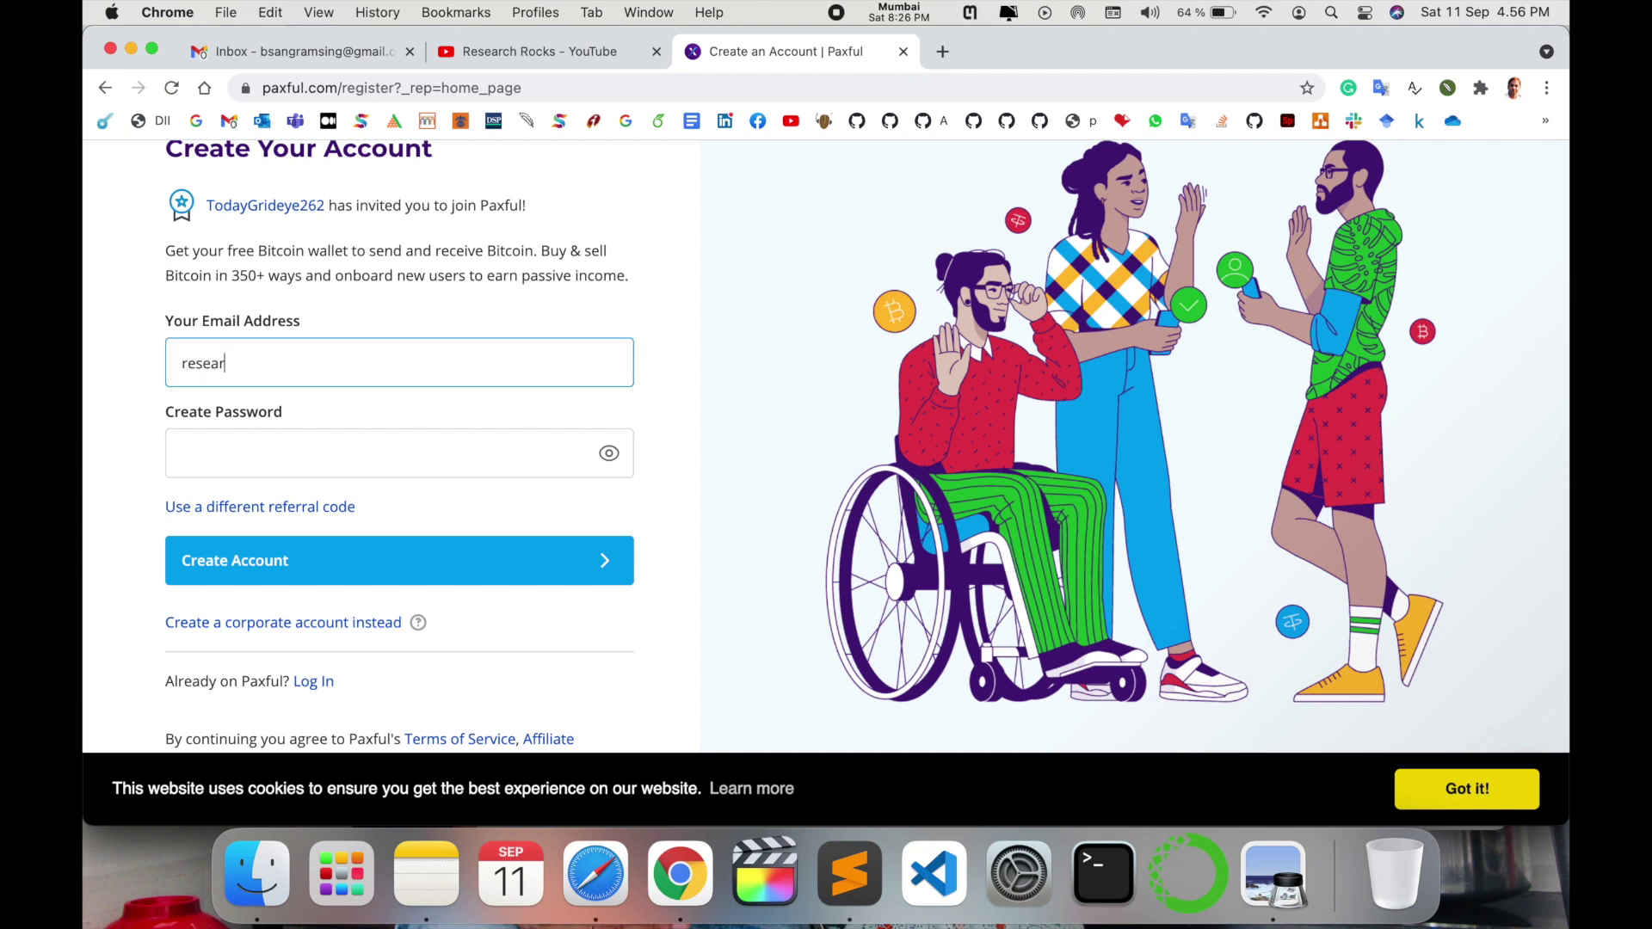
pyautogui.press('Tab')
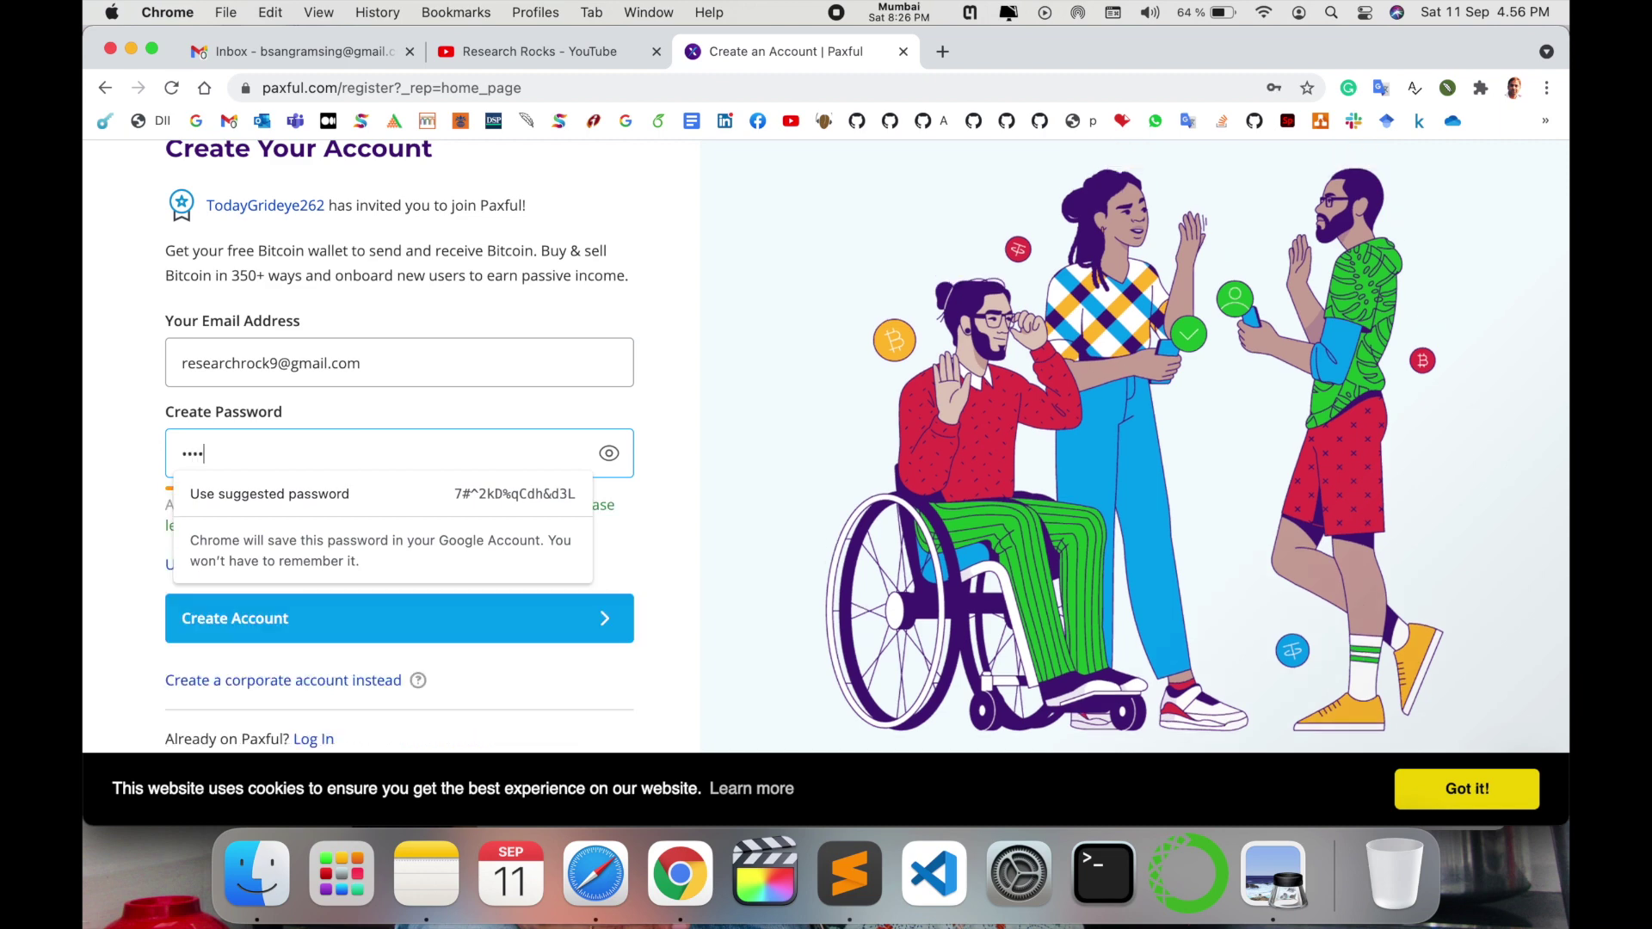
# Create the account, pass the slider check, decline saving the password, and enter the email code.
pyautogui.scroll(-2, 363, 585)
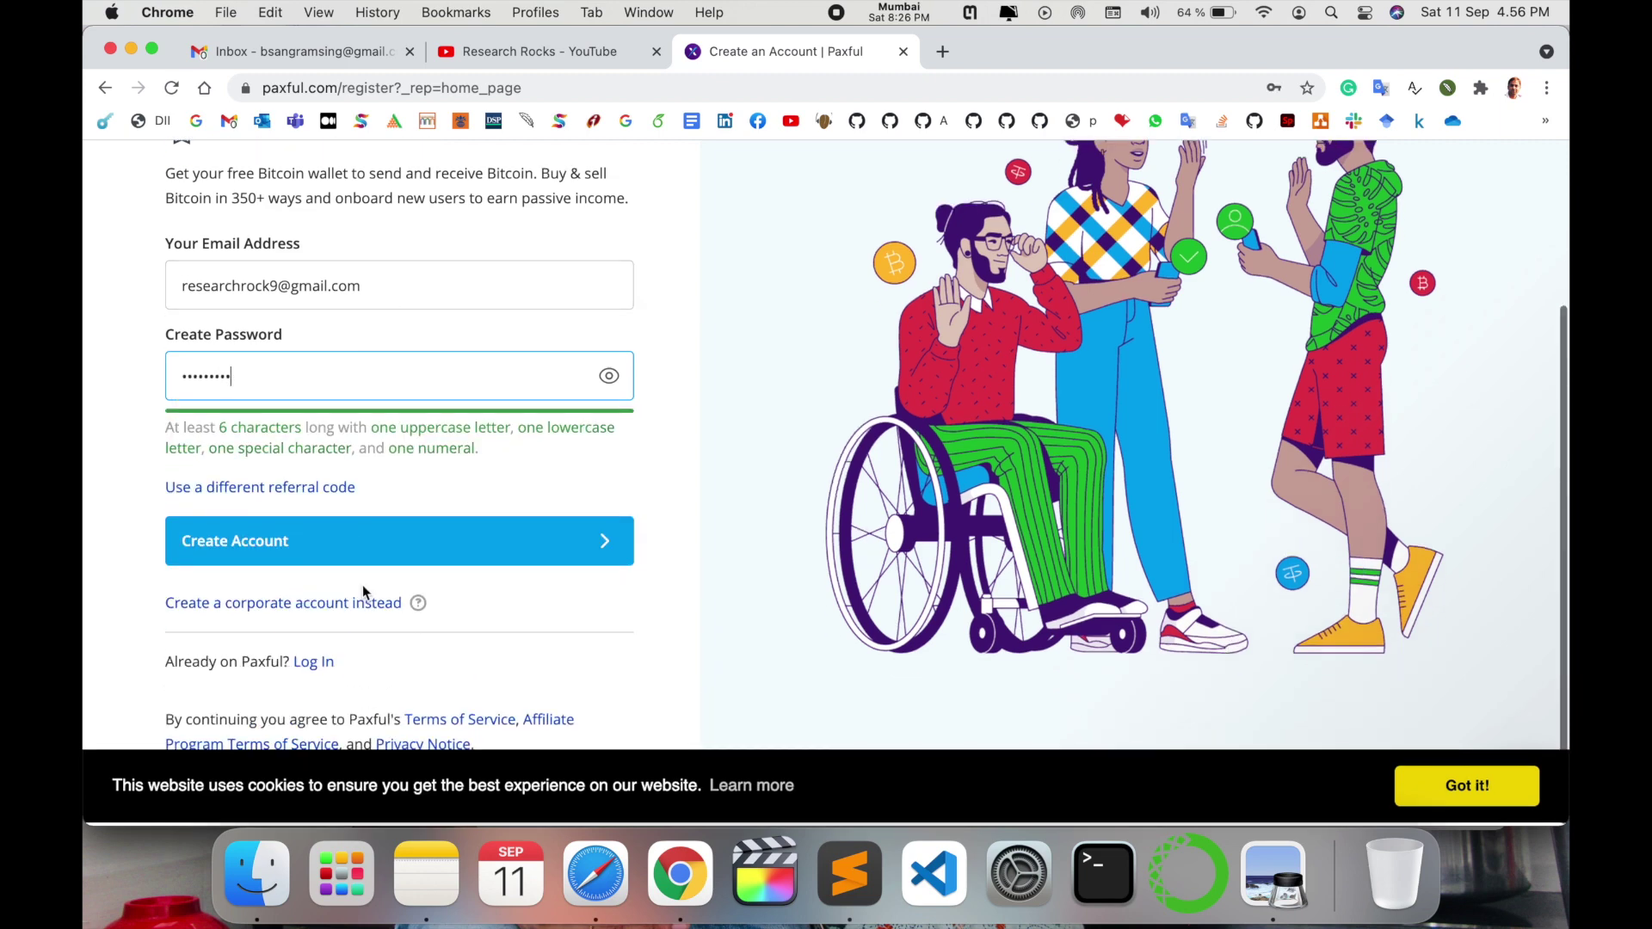
pyautogui.click(340, 538)
pyautogui.moveTo(717, 544); pyautogui.dragTo(857, 543)
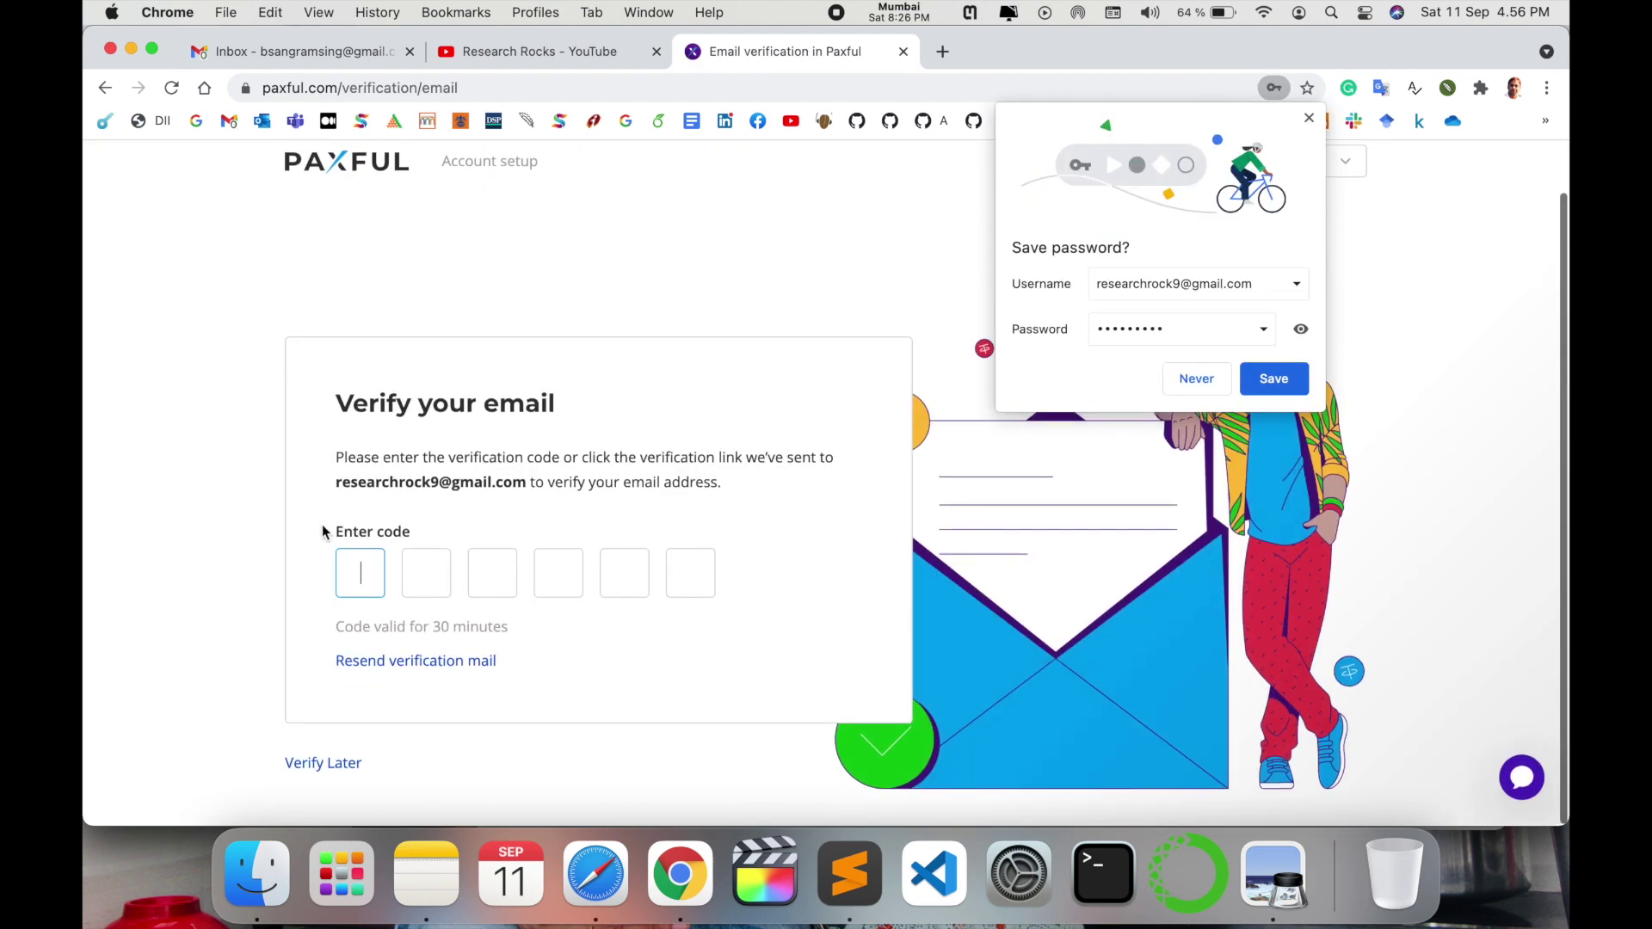
pyautogui.click(1204, 387)
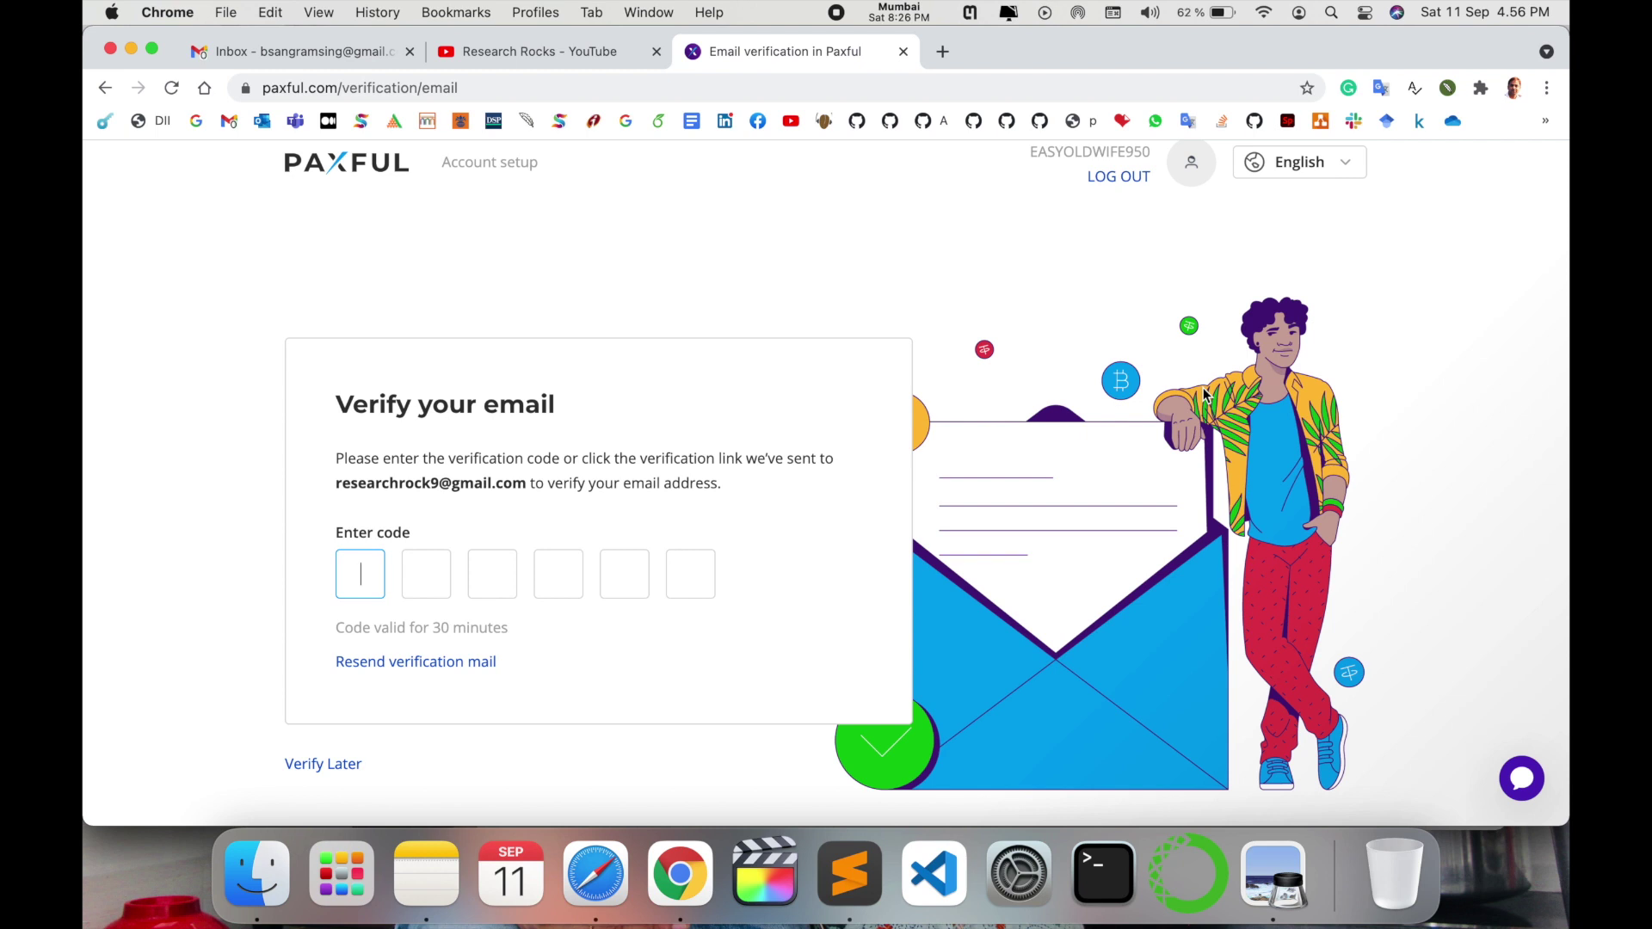
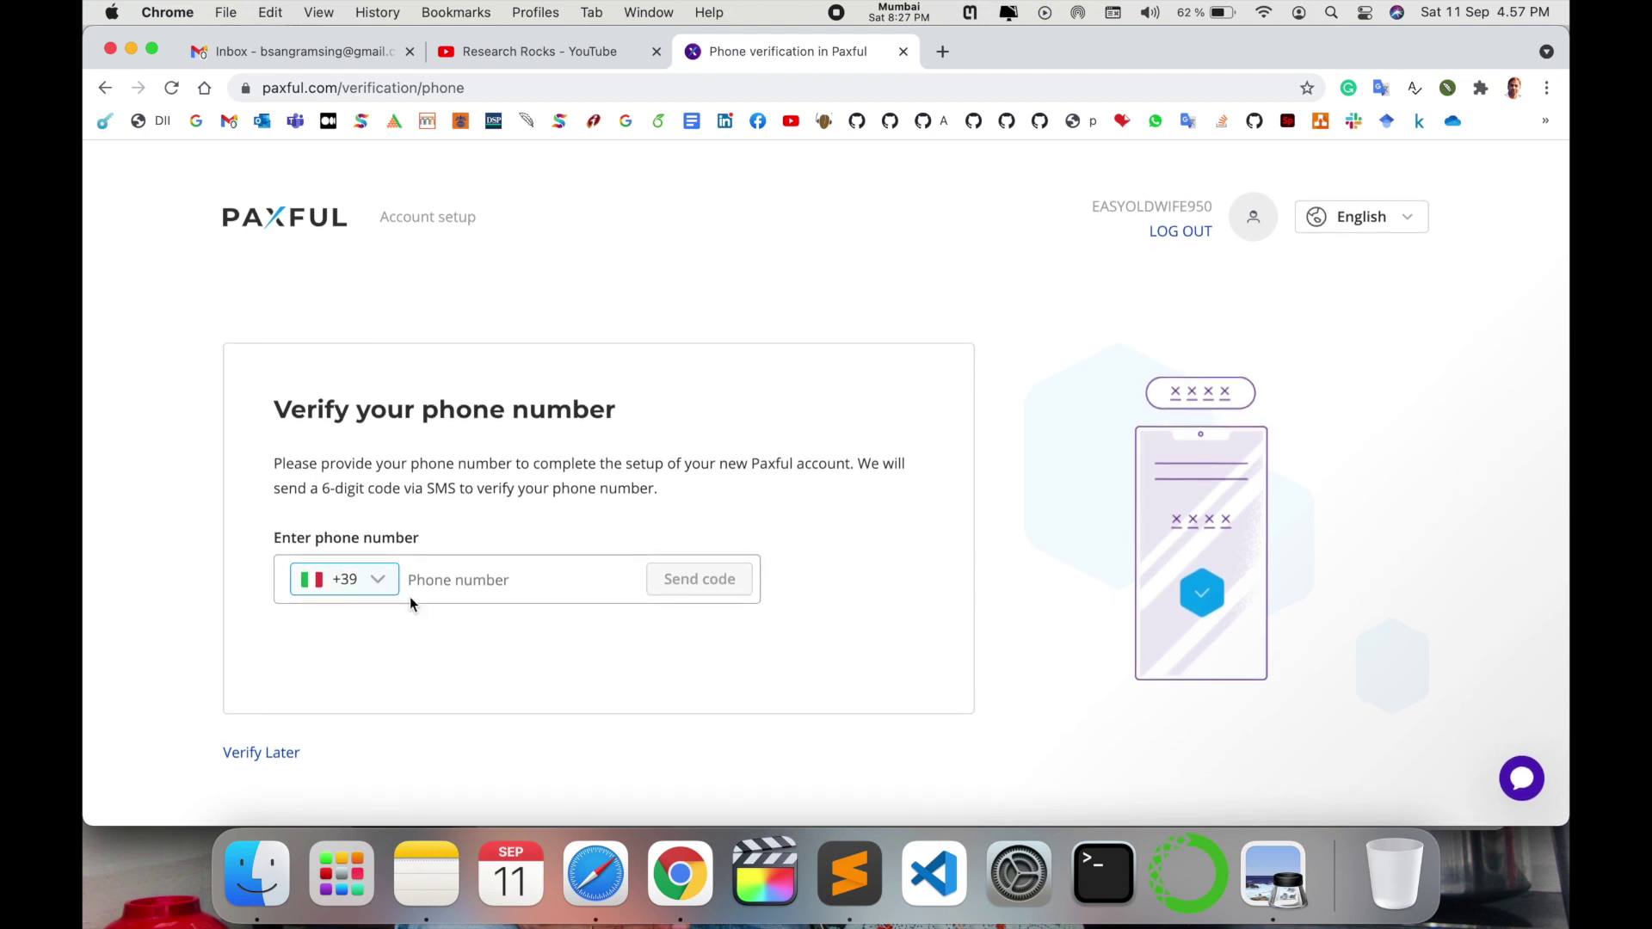
# Postpone phone verification and begin the Buy Bitcoin offer-list tour.
pyautogui.click(451, 583)
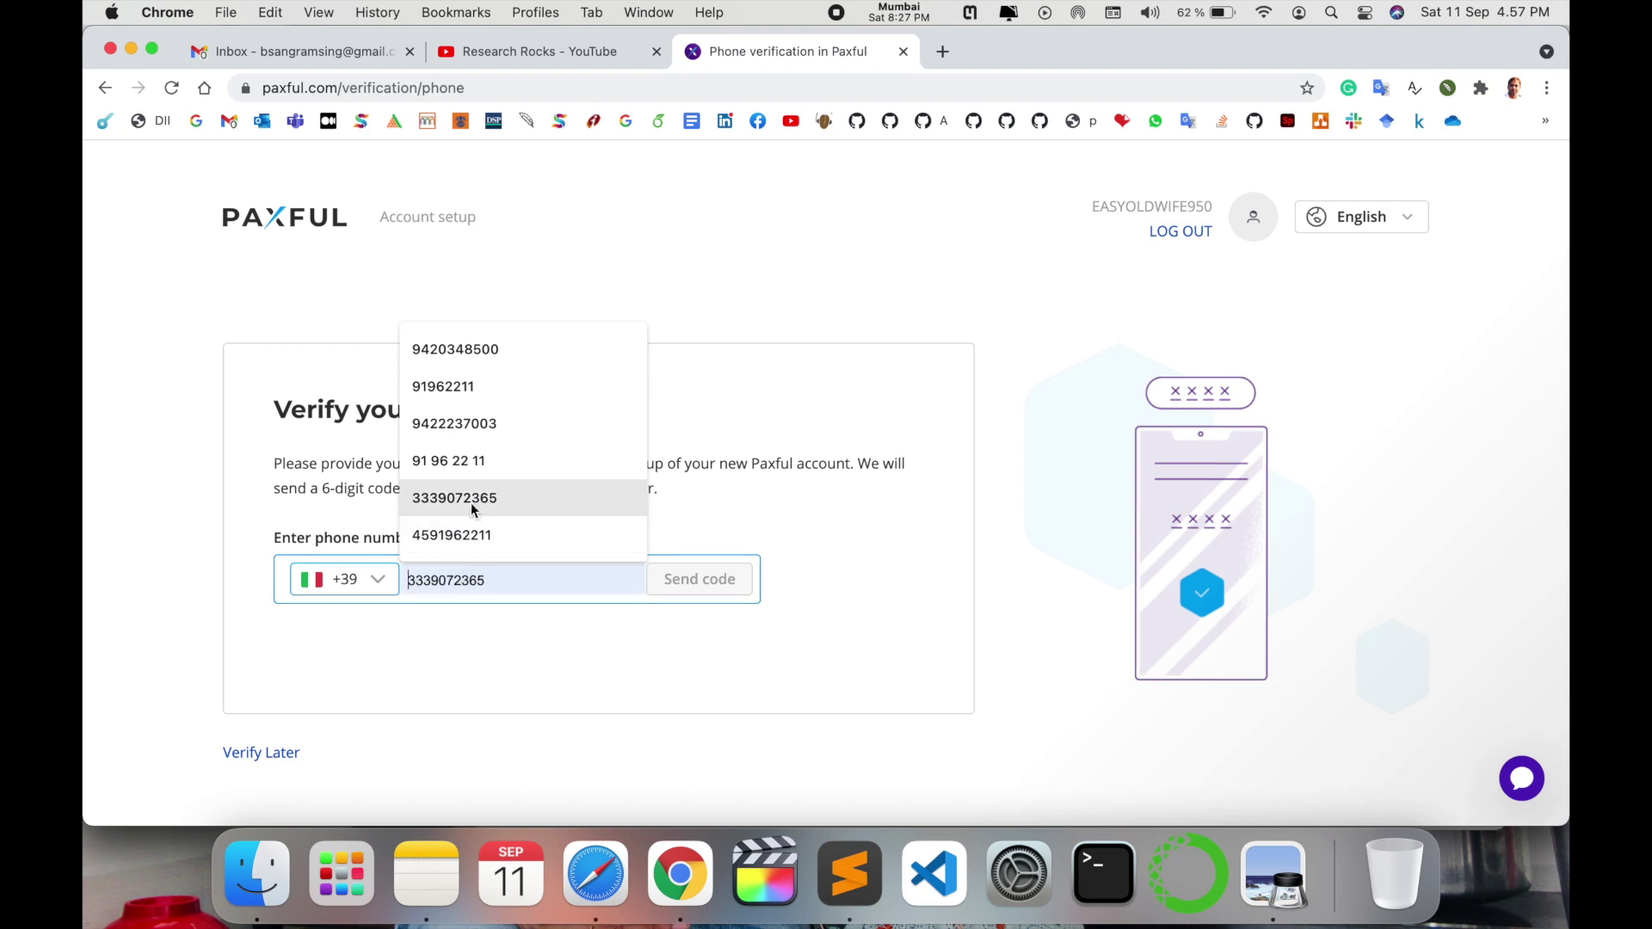
pyautogui.click(251, 754)
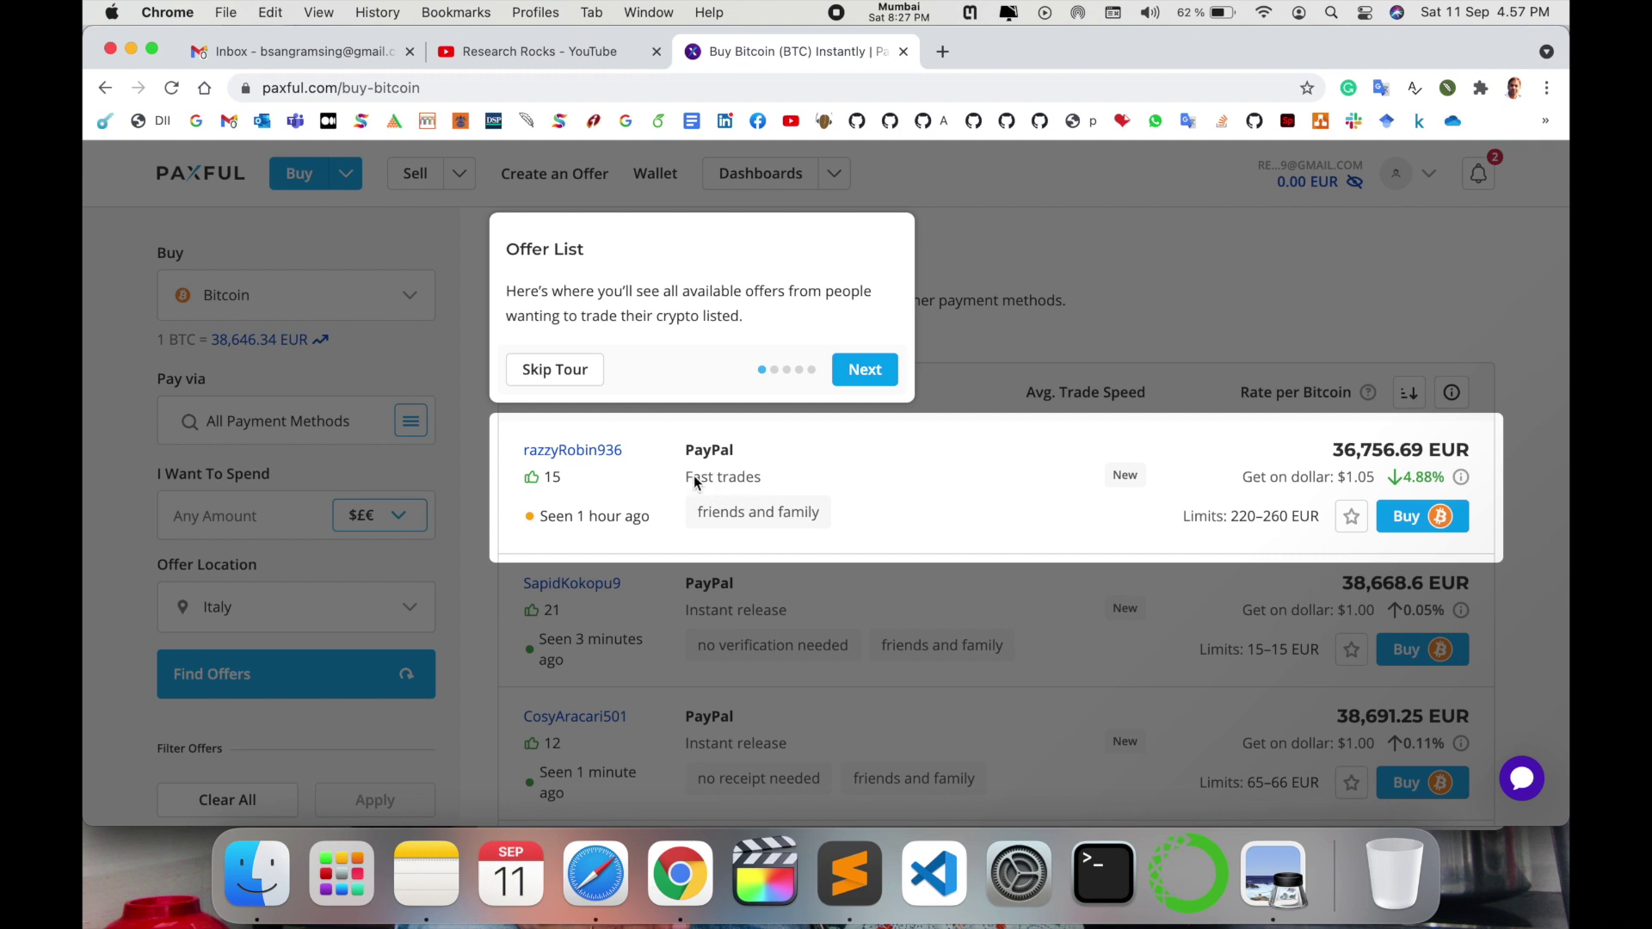
pyautogui.click(836, 371)
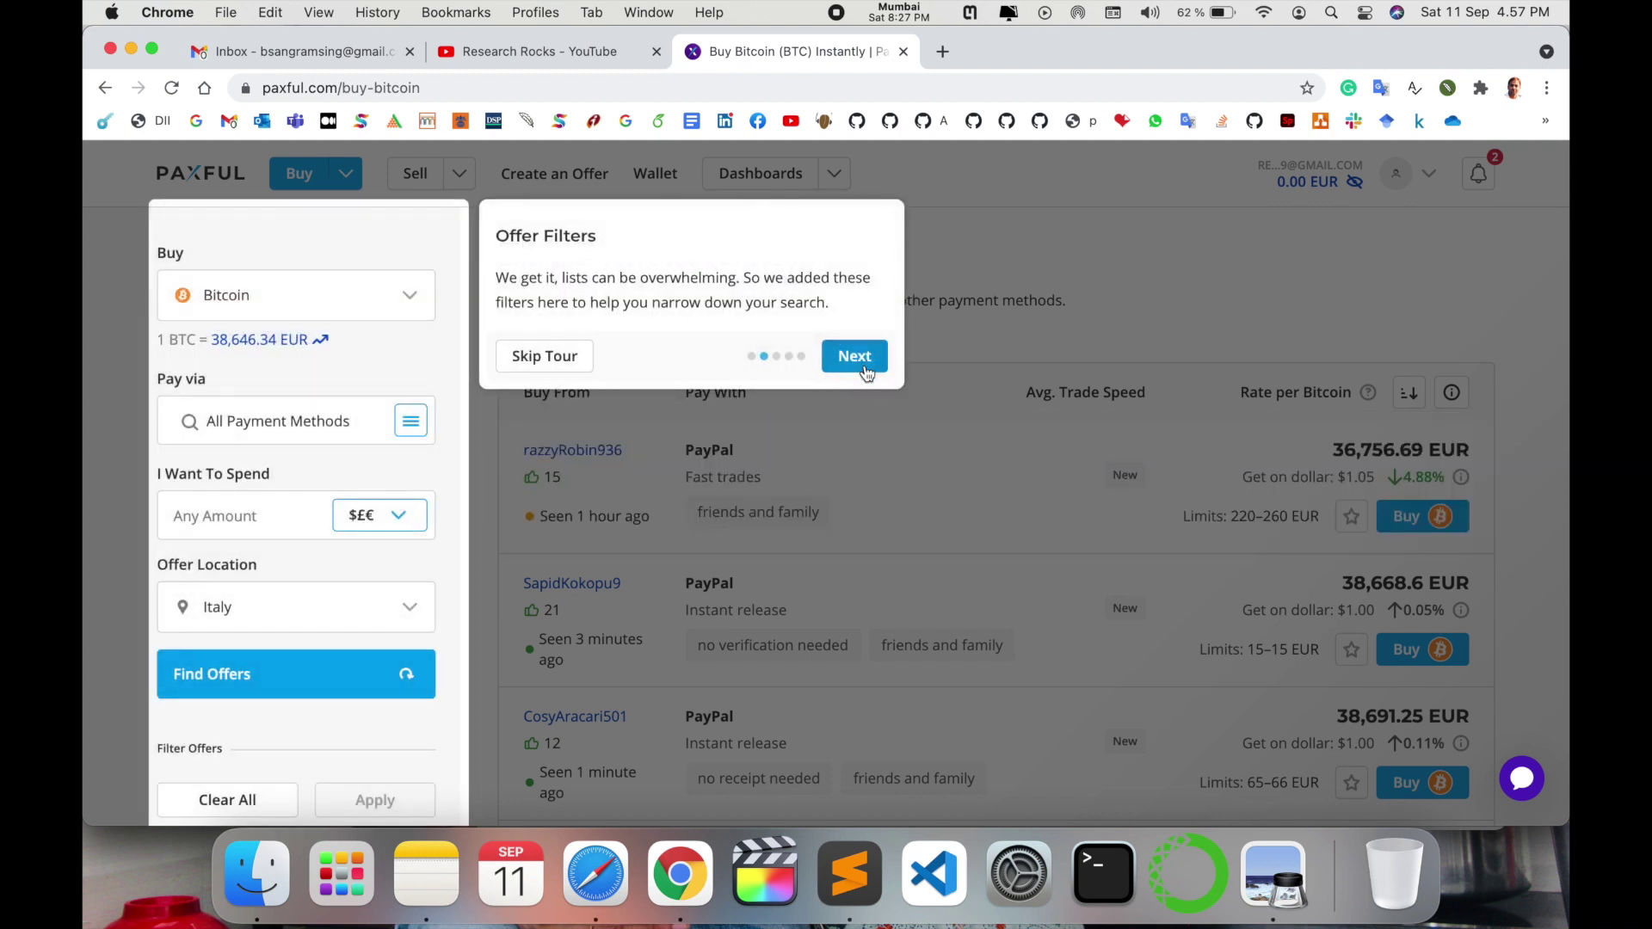
# Step through trade partner, terms and price tips, finish the tour, and dismiss the welcome notice.
pyautogui.click(863, 367)
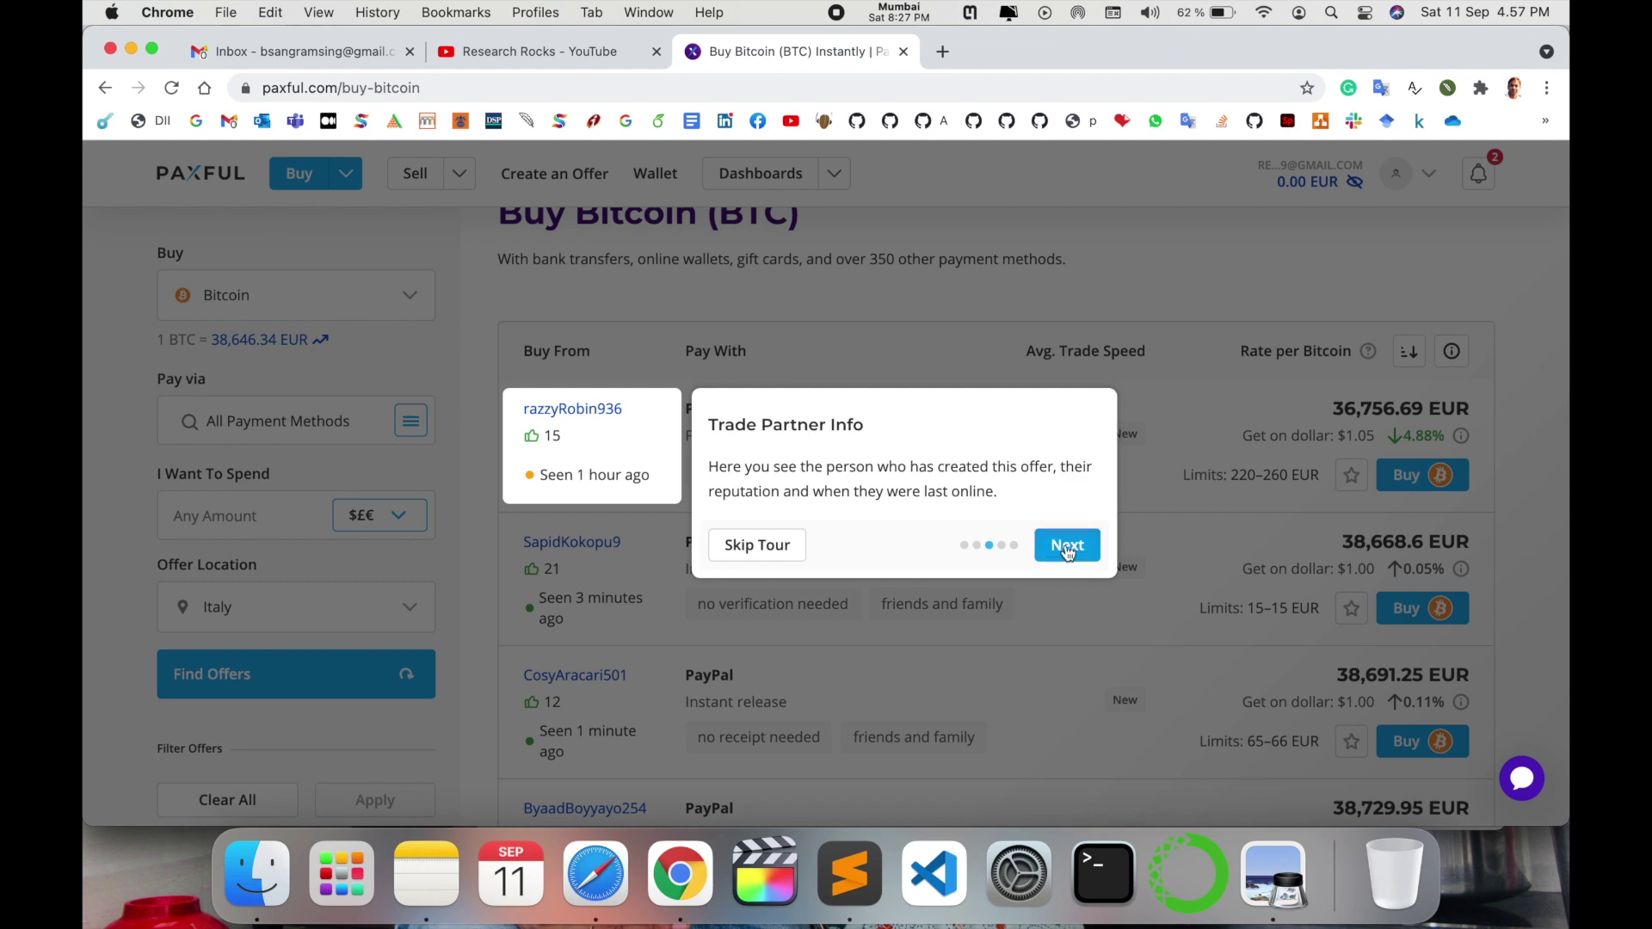
pyautogui.click(1065, 545)
pyautogui.click(1486, 544)
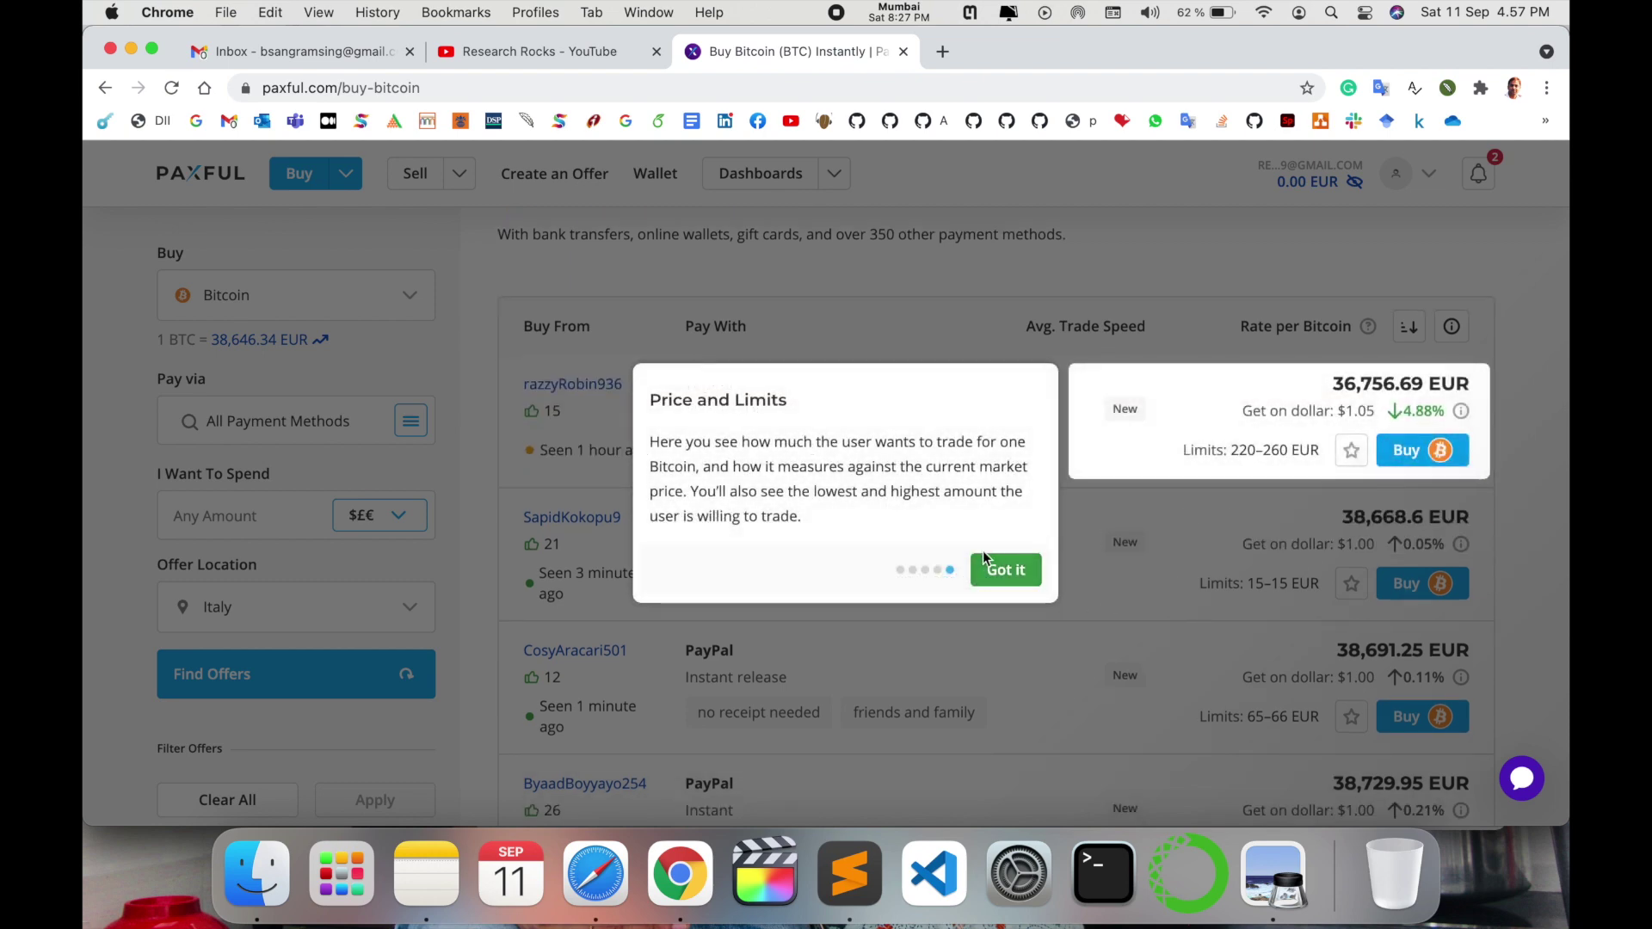
pyautogui.click(990, 585)
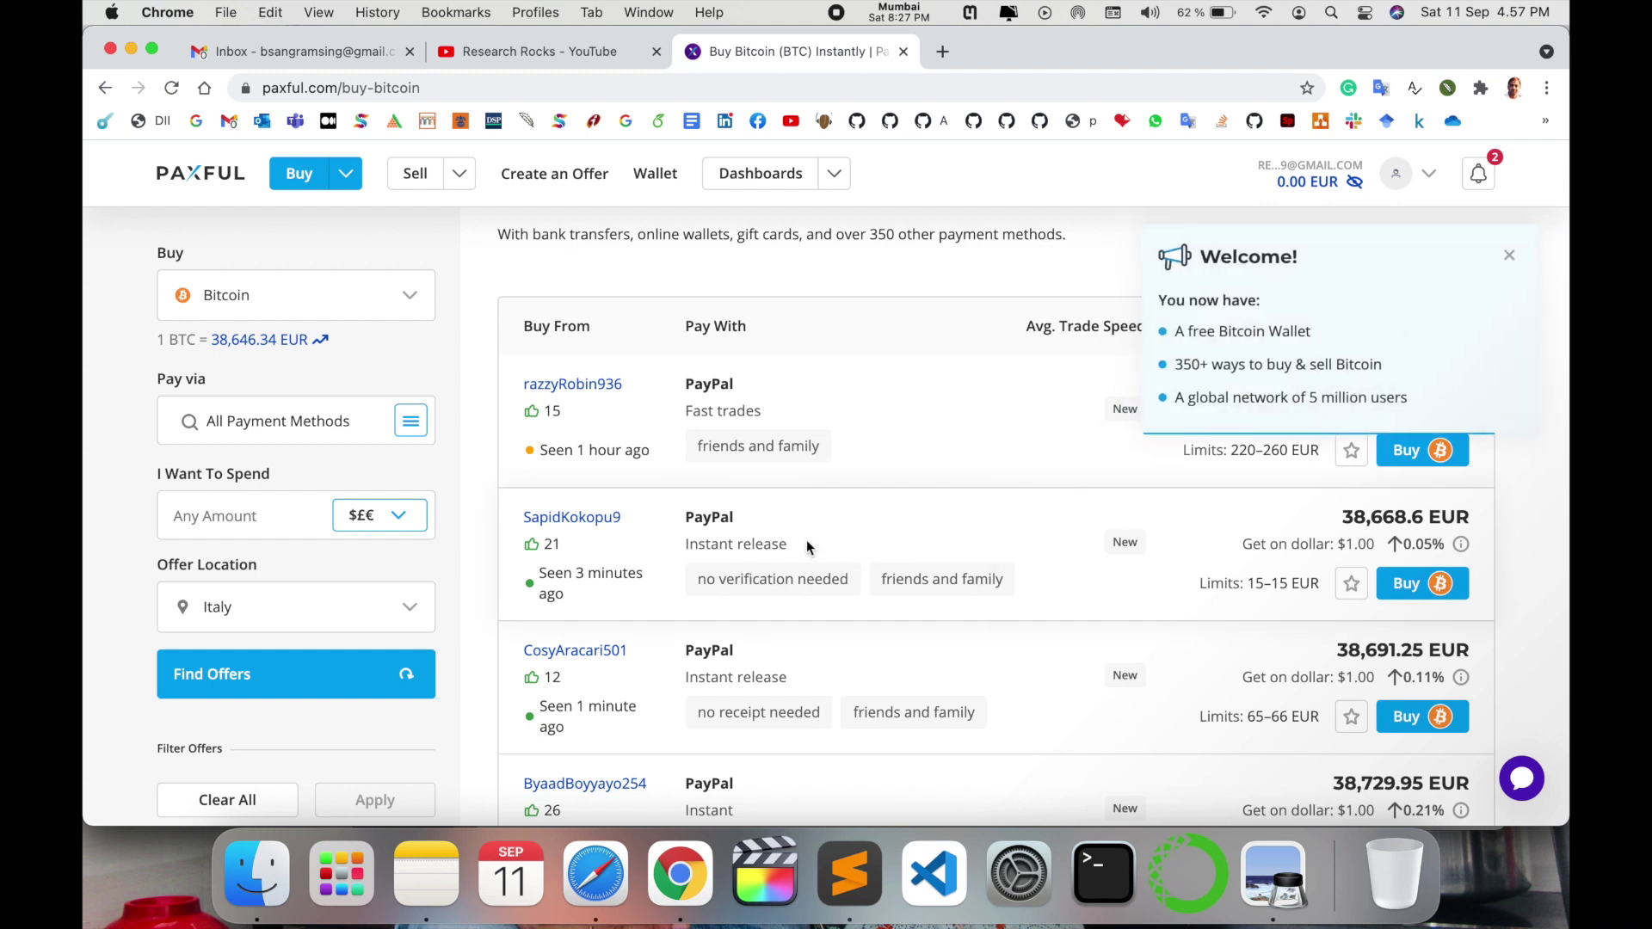
pyautogui.click(1509, 254)
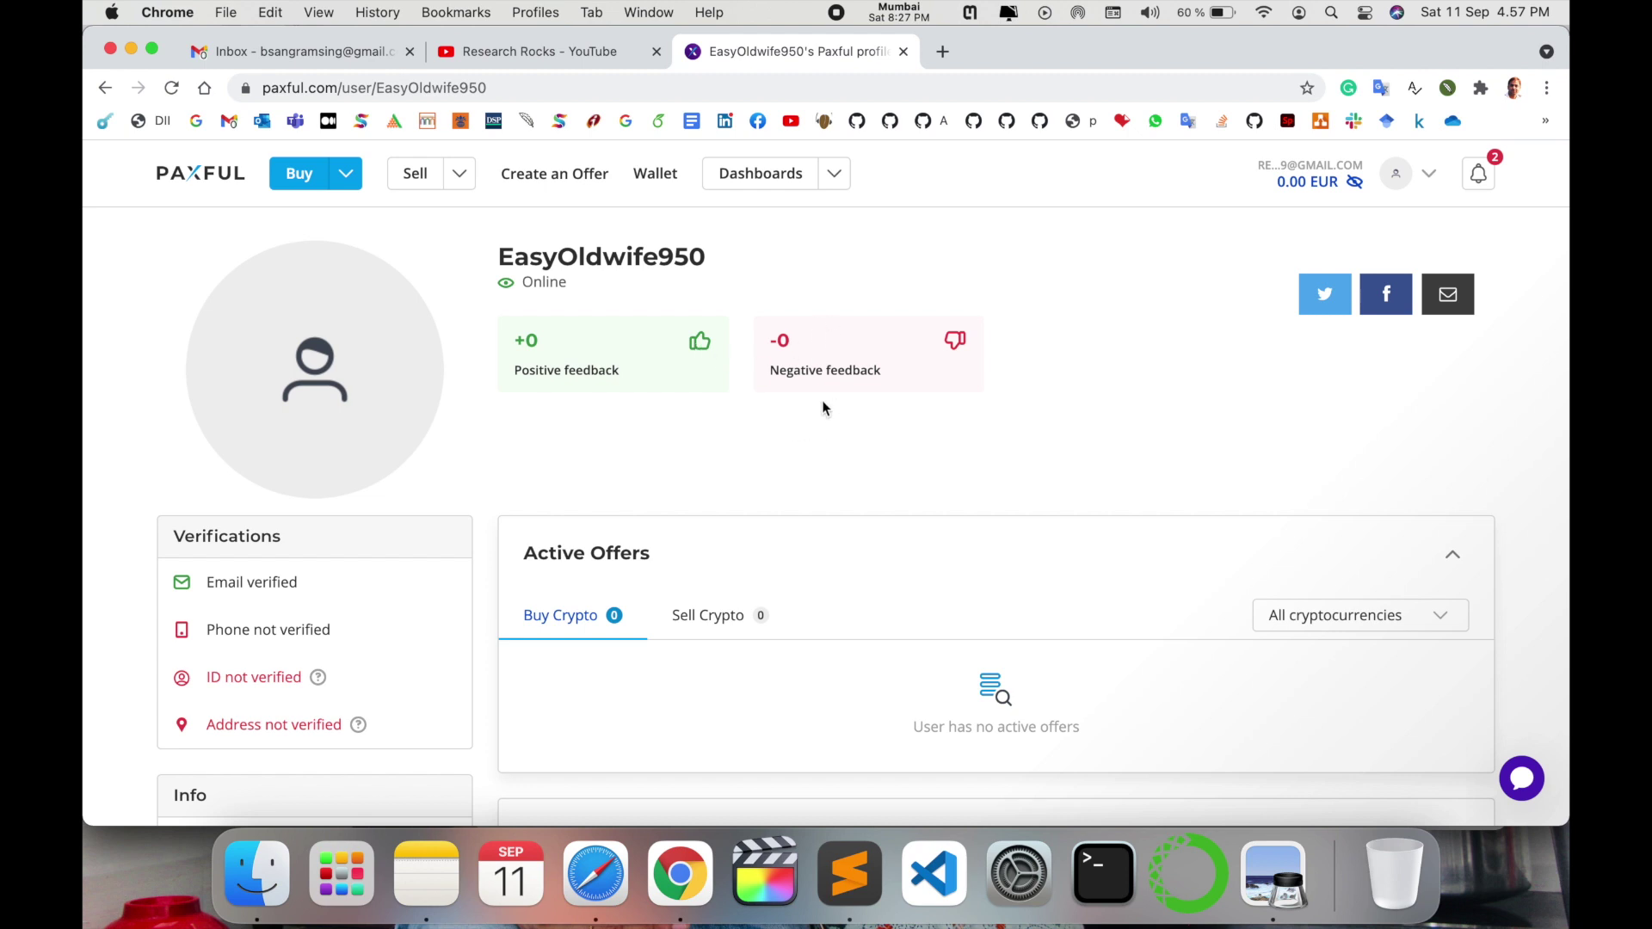
# Look over the verification cards, open Phone Verification, then return to the Paxful homepage.
pyautogui.scroll(-3, 521, 489)
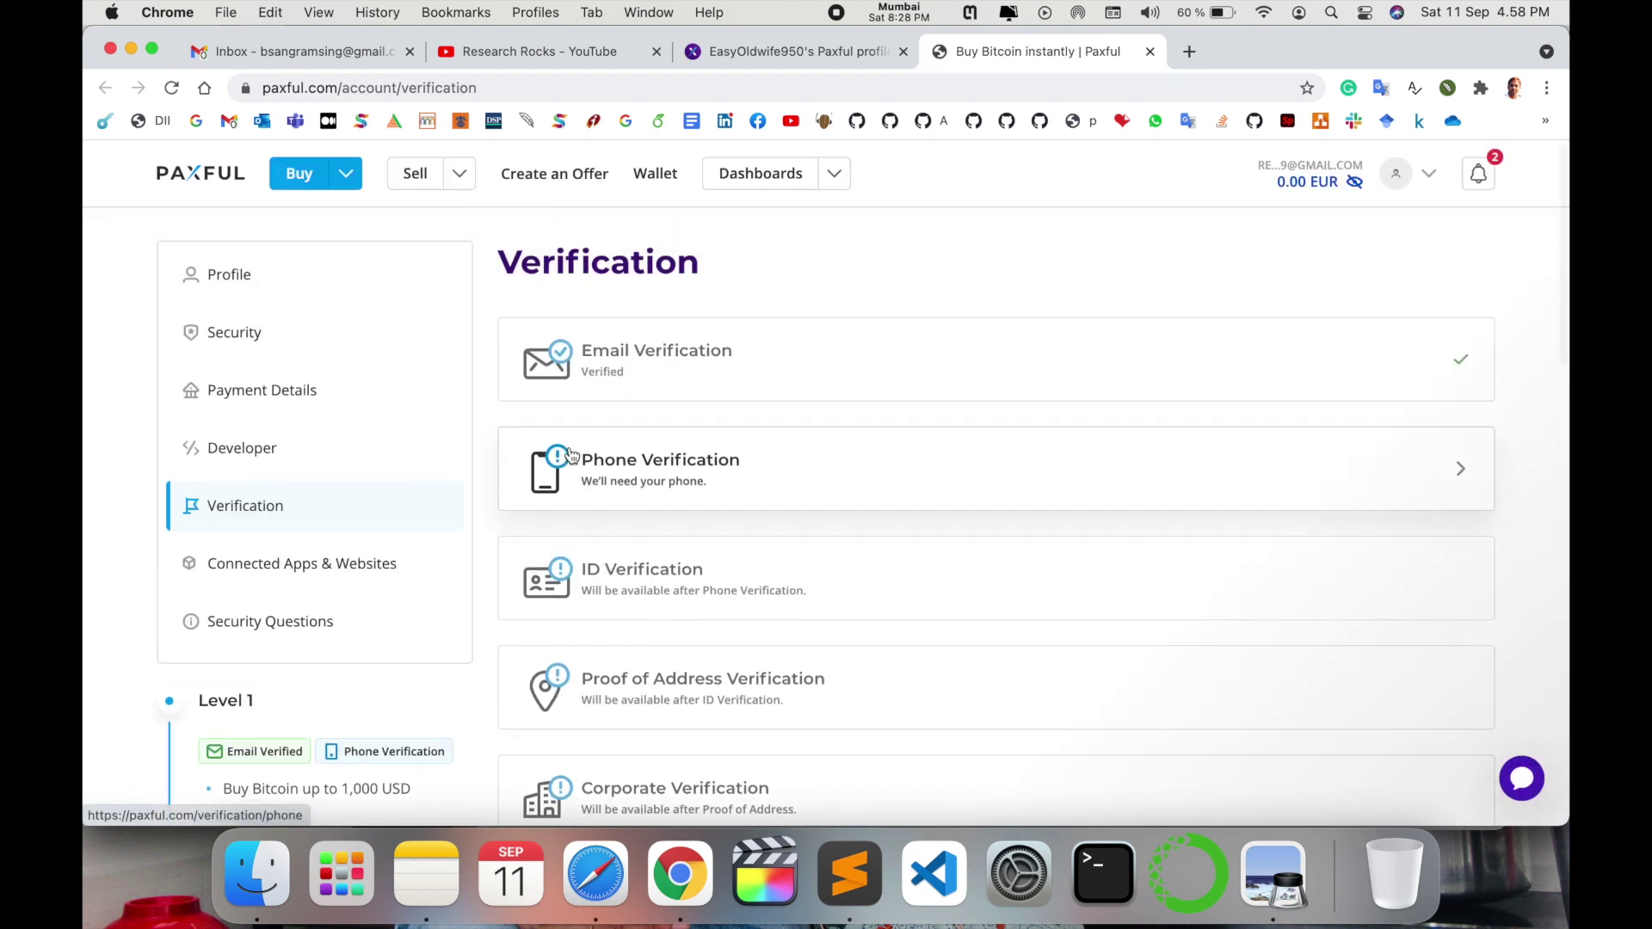
pyautogui.scroll(-4, 719, 483)
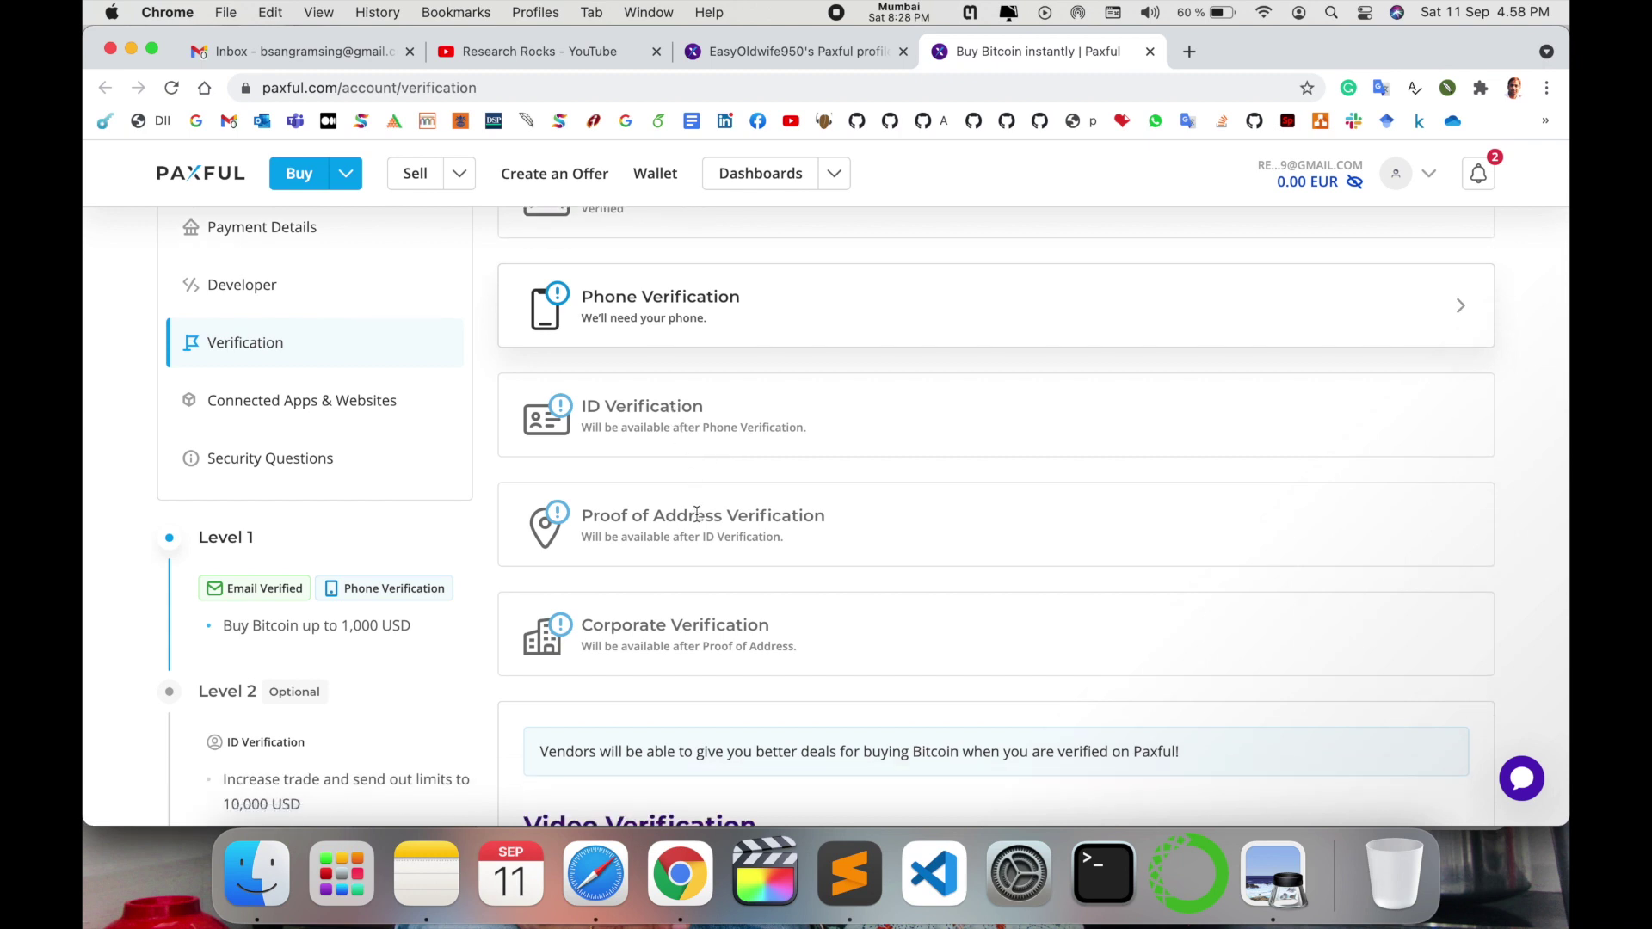
pyautogui.scroll(-2, 697, 520)
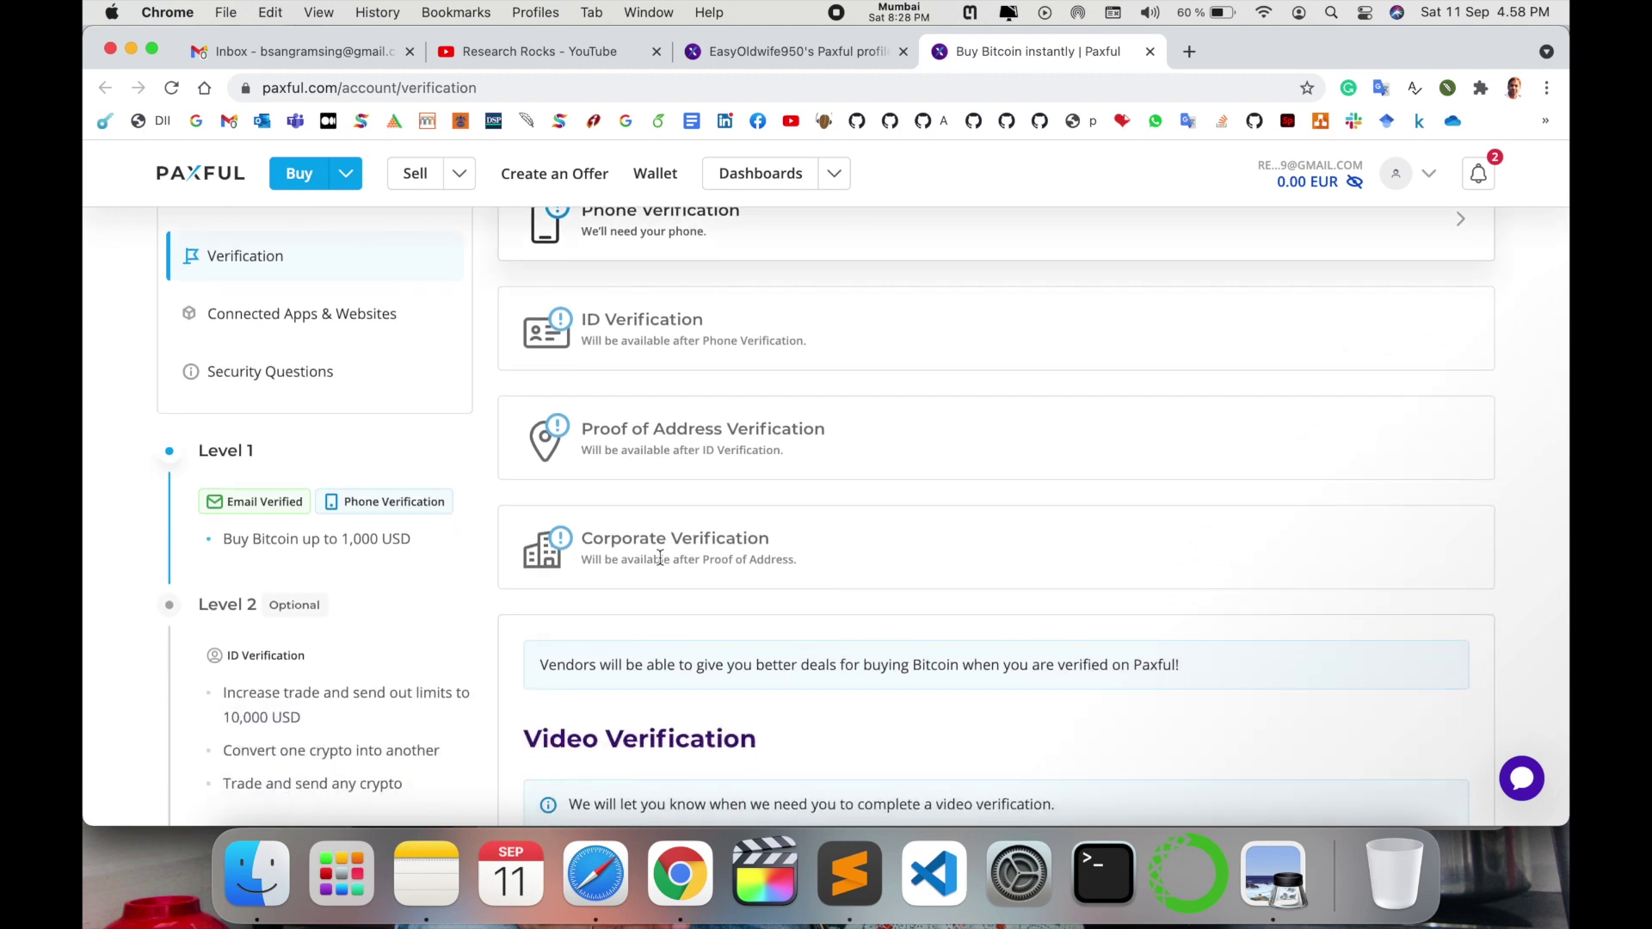
pyautogui.scroll(5, 660, 557)
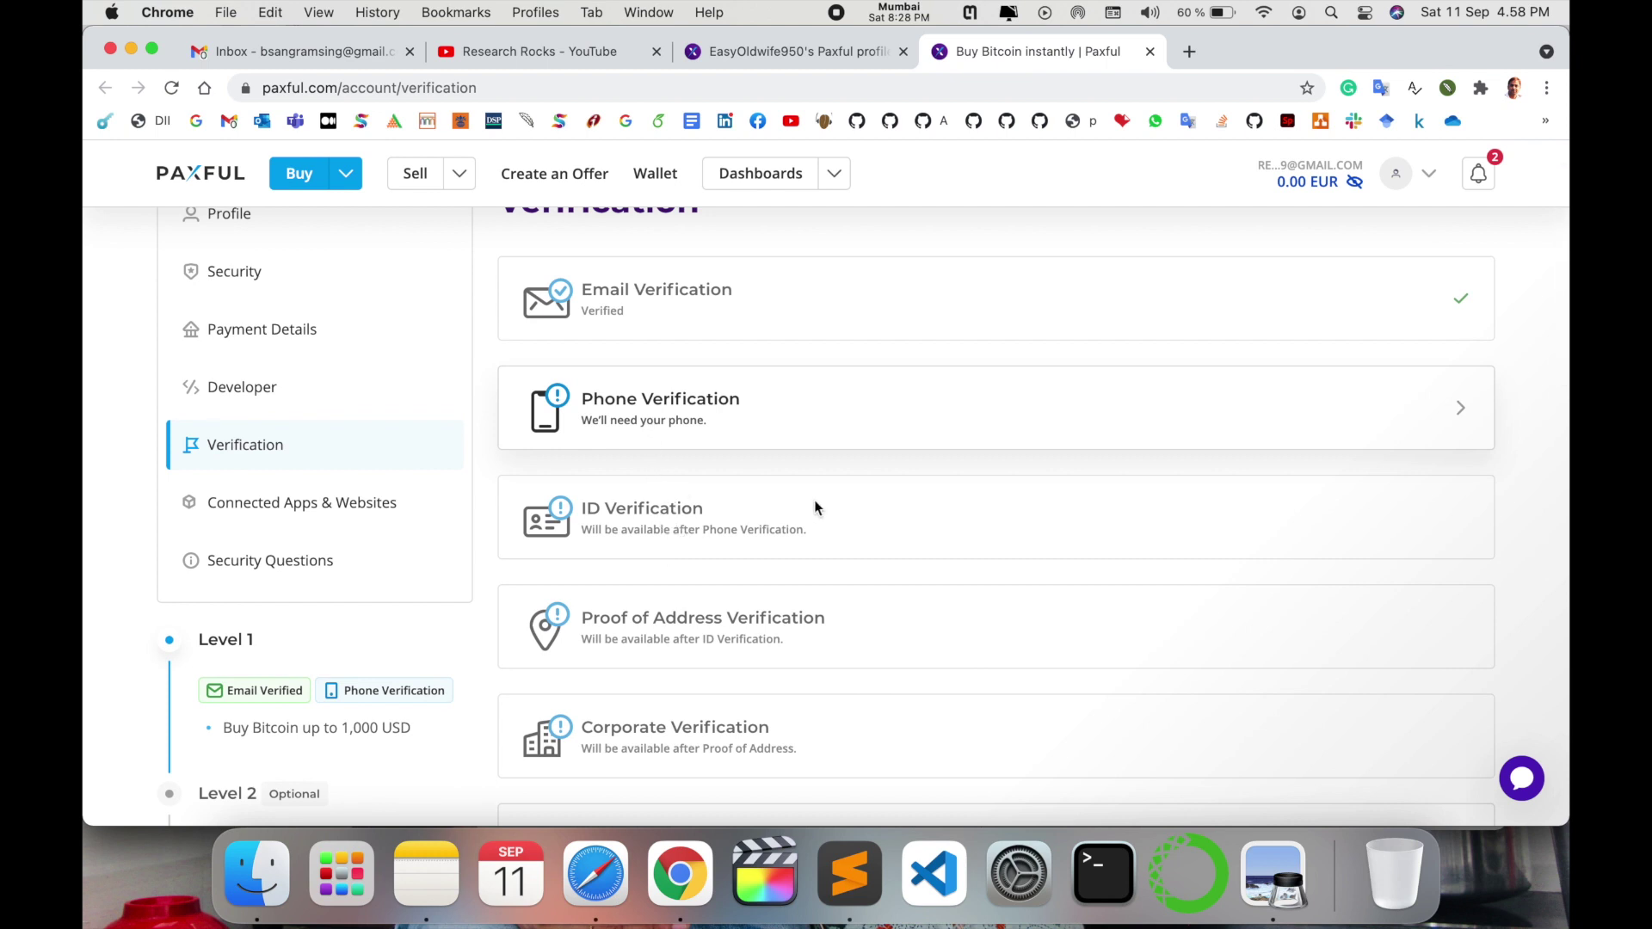
pyautogui.click(1166, 394)
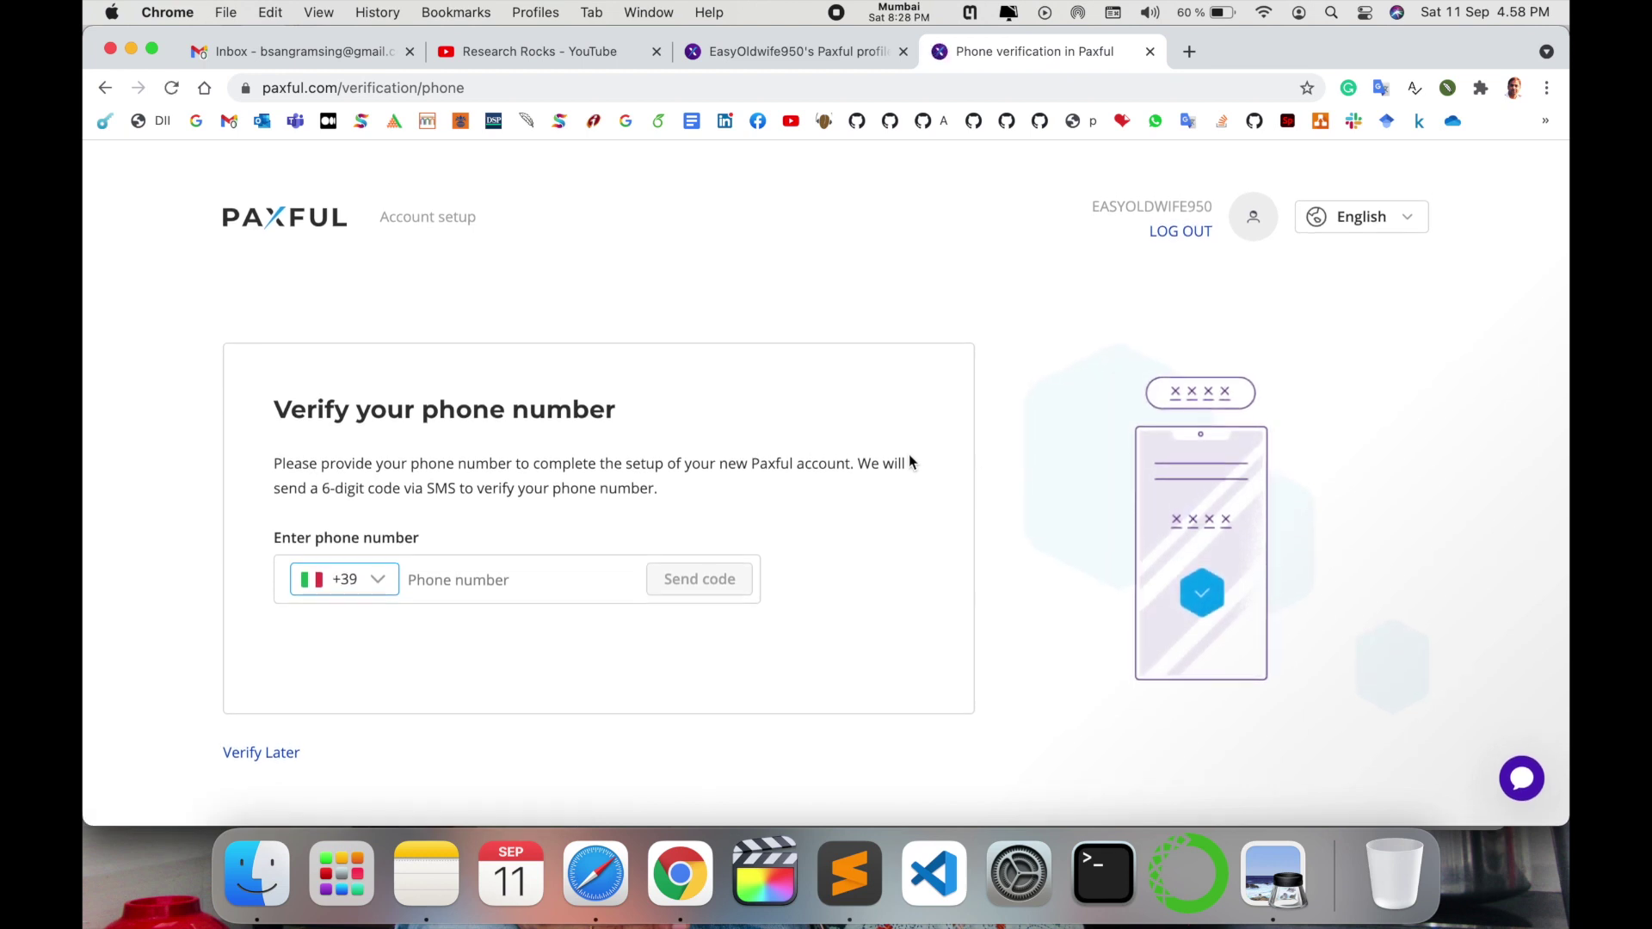
pyautogui.click(292, 226)
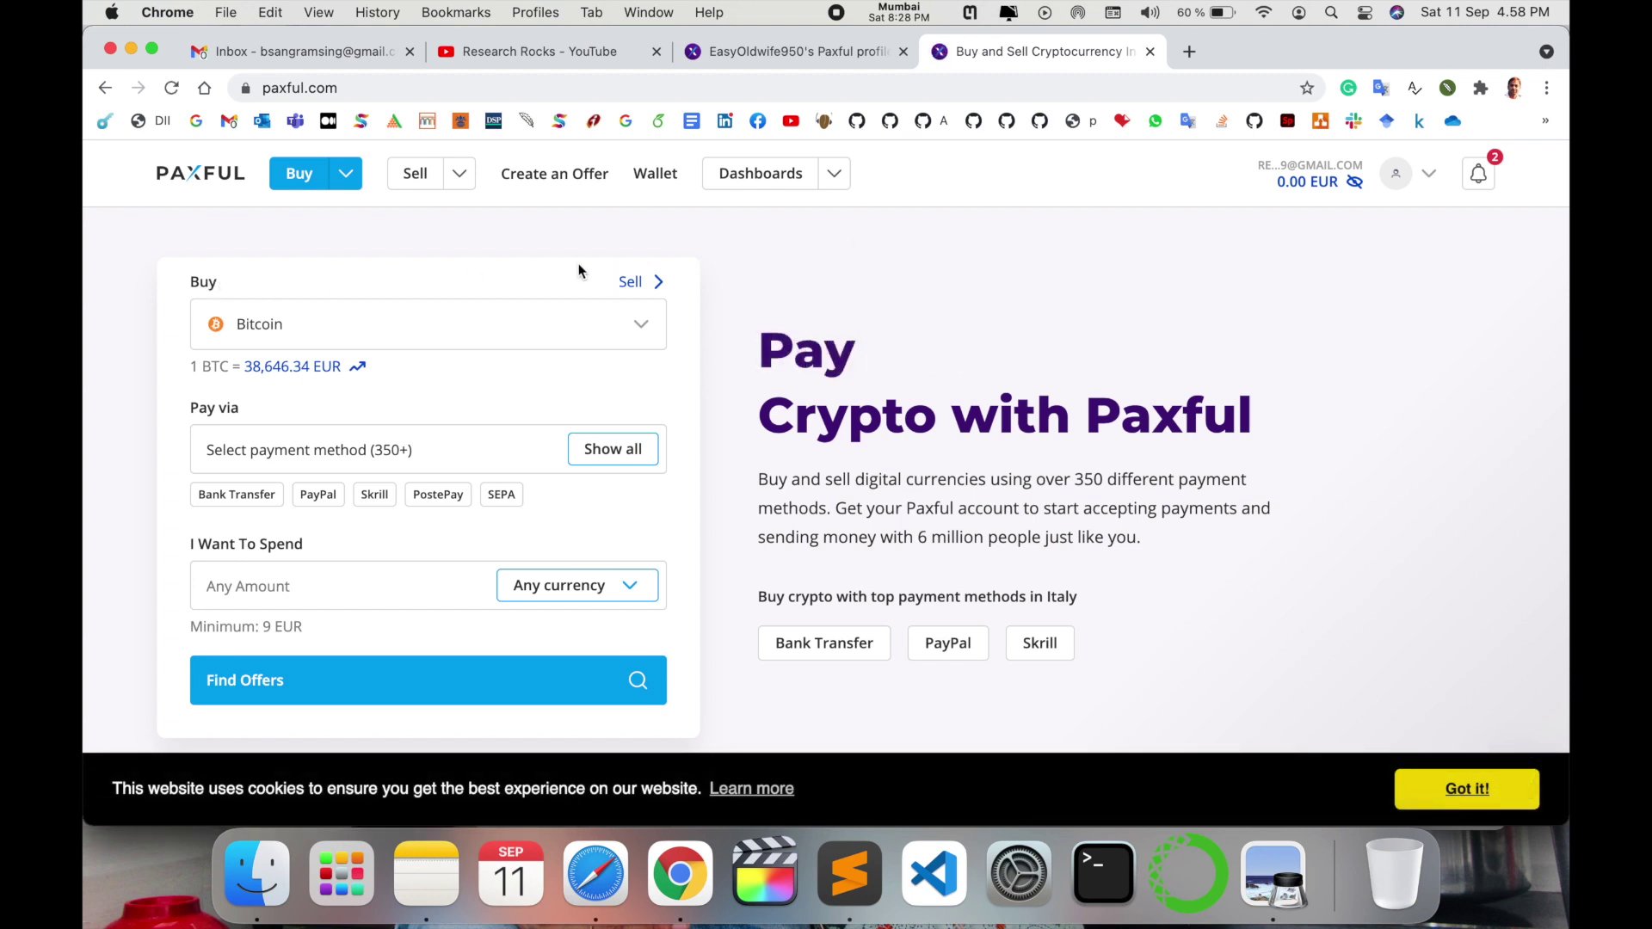
# Keep the form on Buy Bitcoin and choose Bank Transfer as the payment method.
pyautogui.click(631, 283)
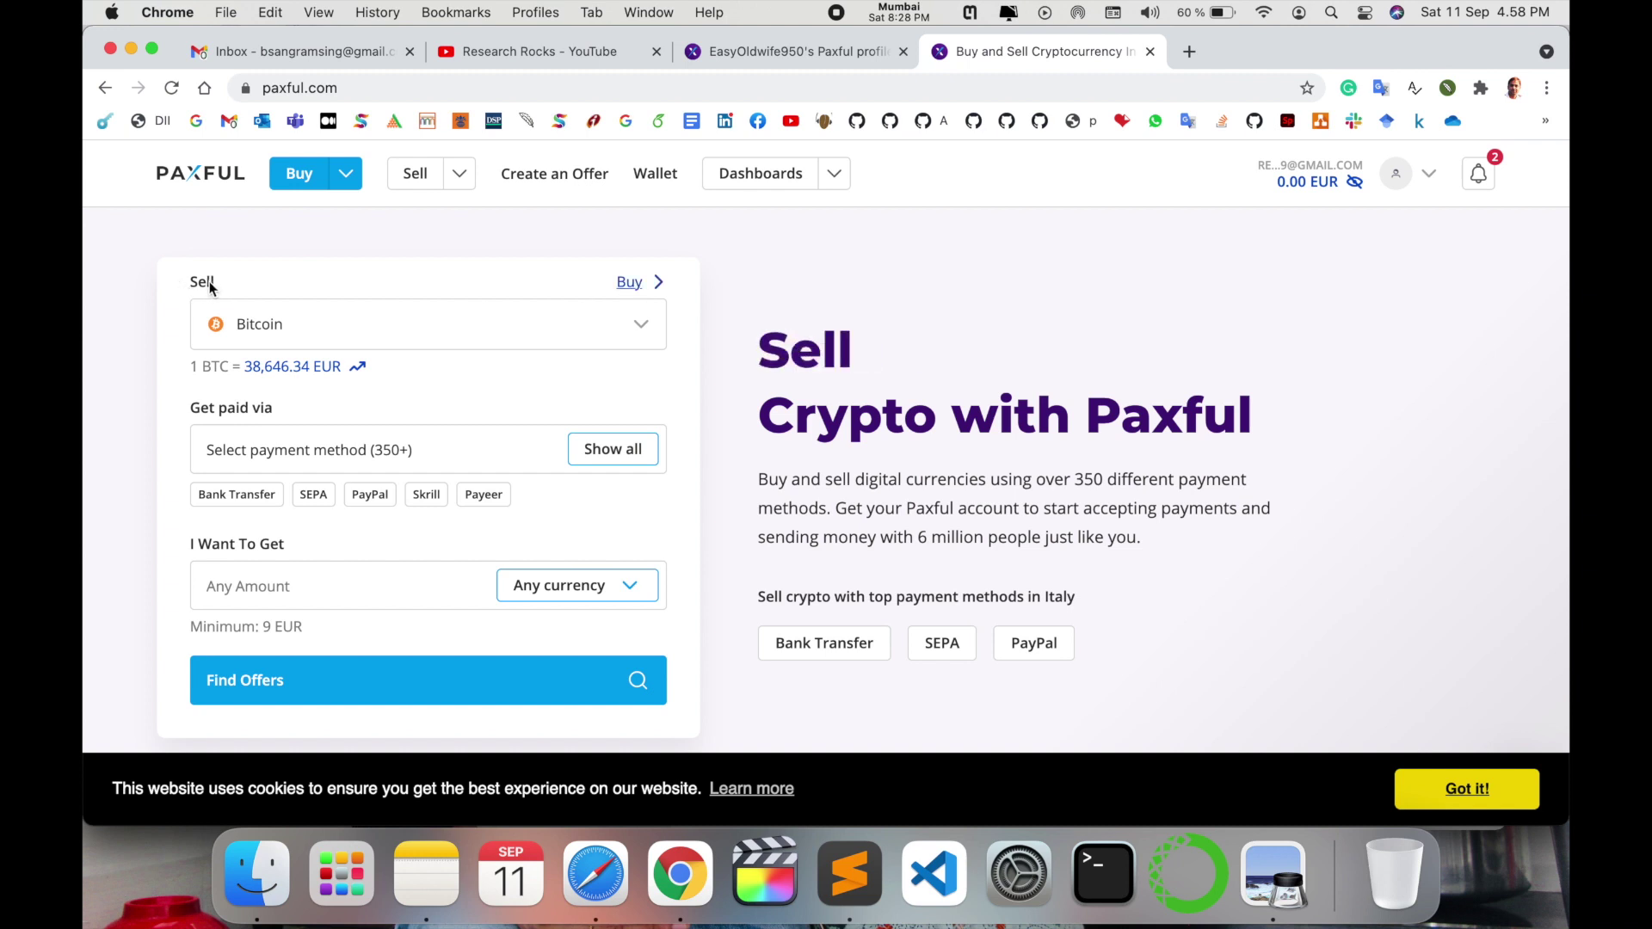
pyautogui.click(631, 282)
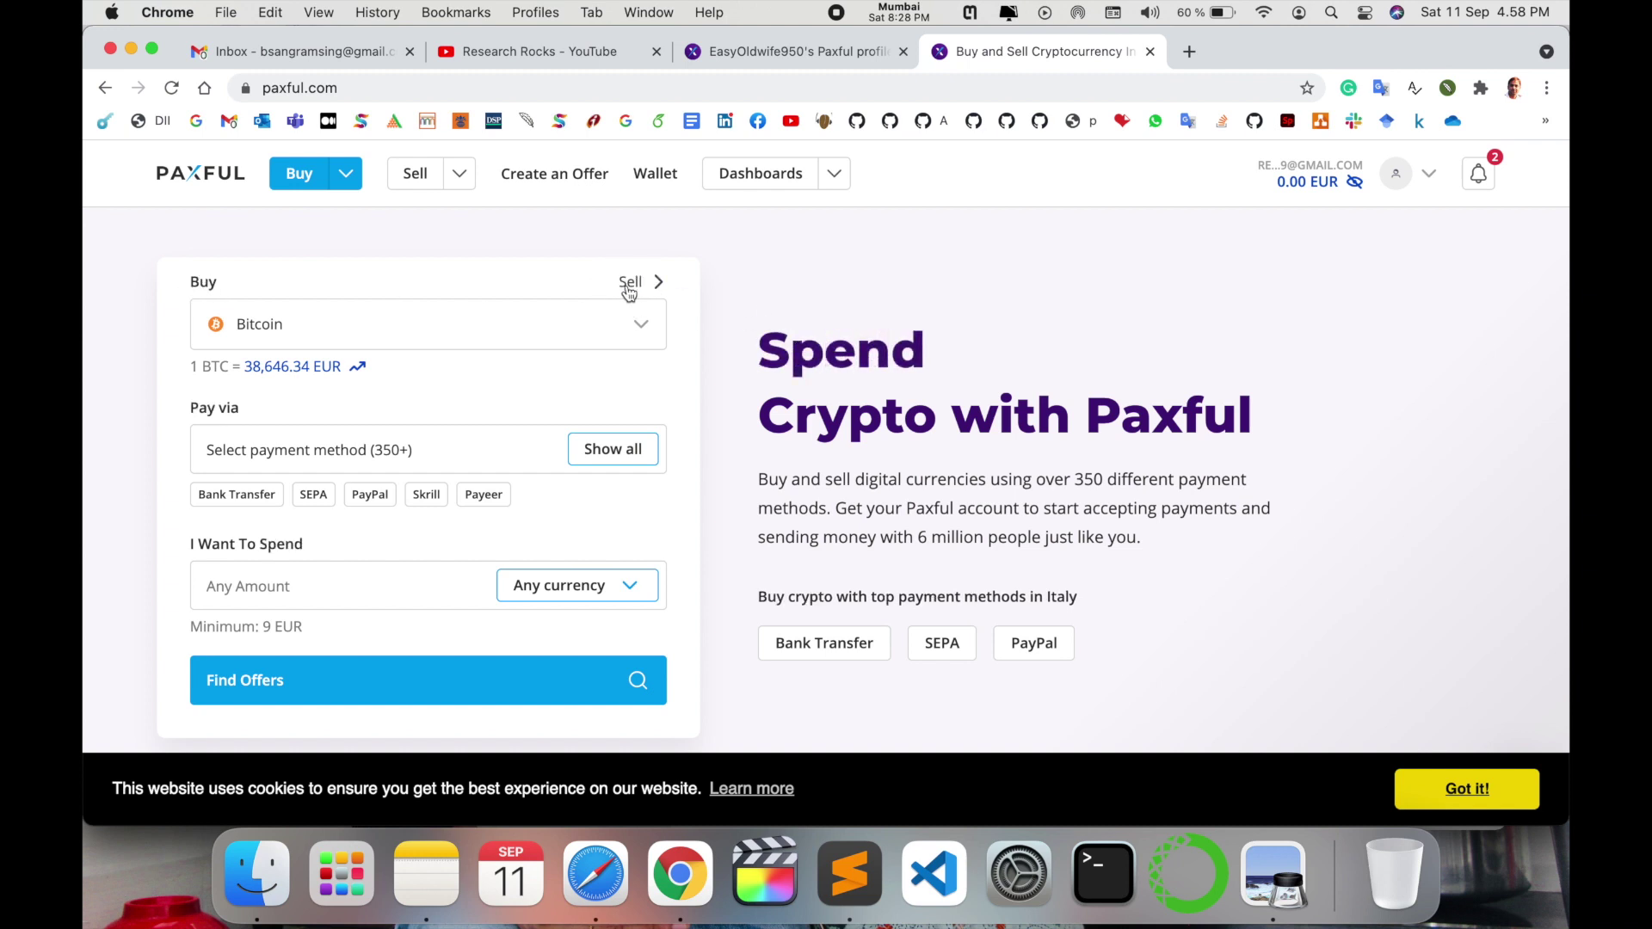
pyautogui.click(306, 455)
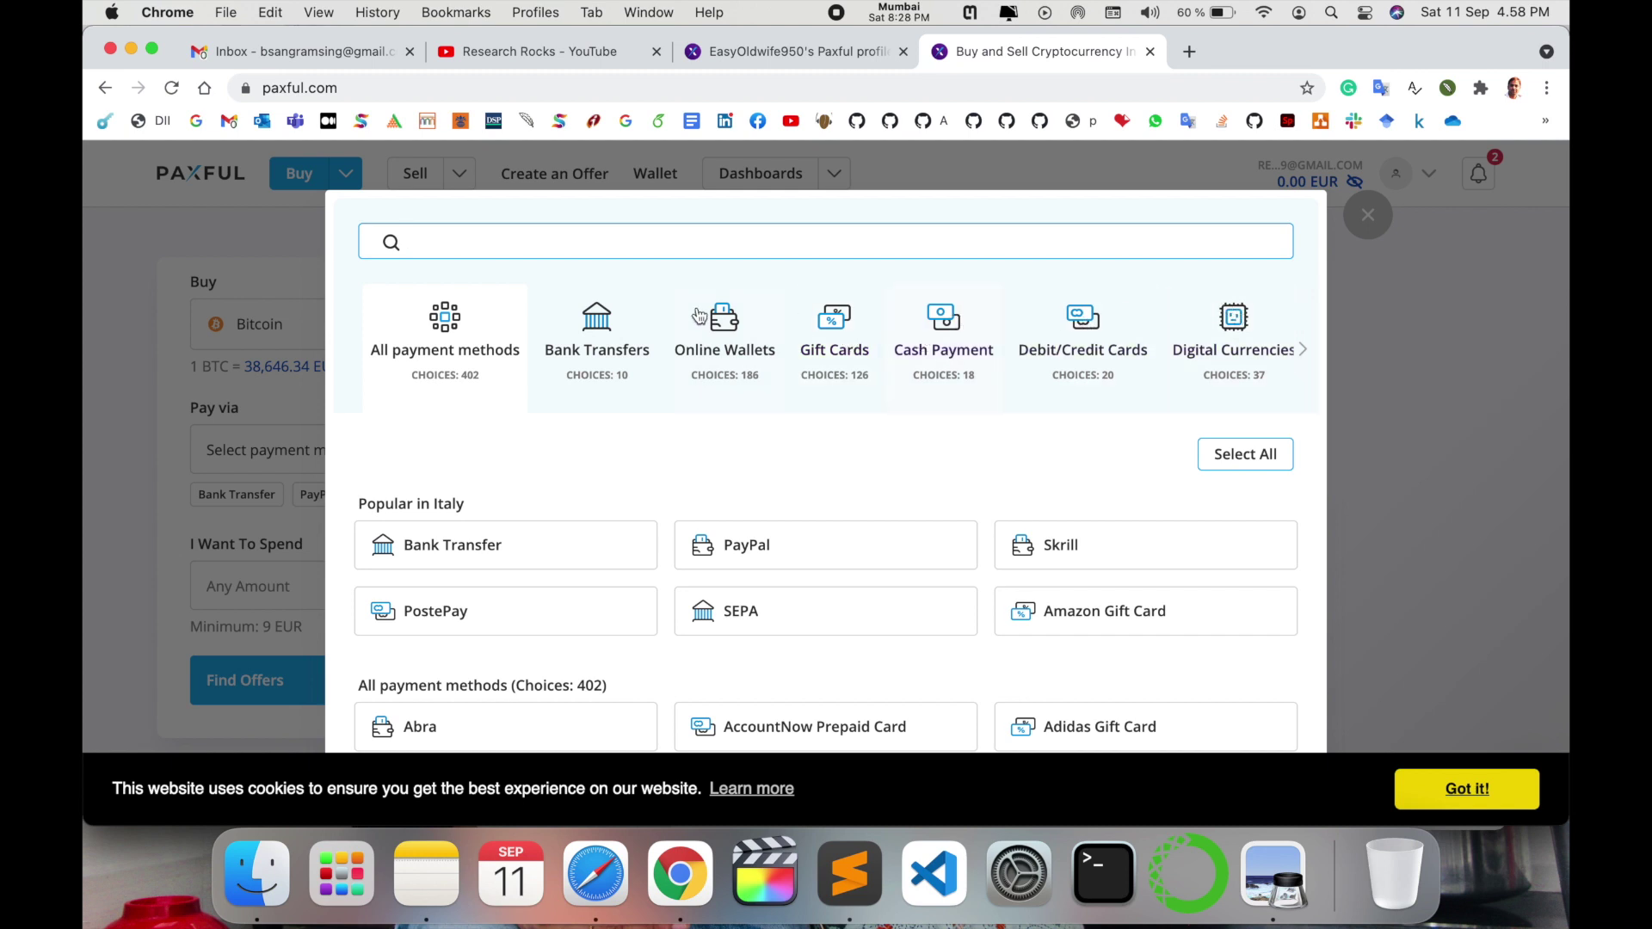
pyautogui.click(611, 344)
pyautogui.scroll(-2, 625, 334)
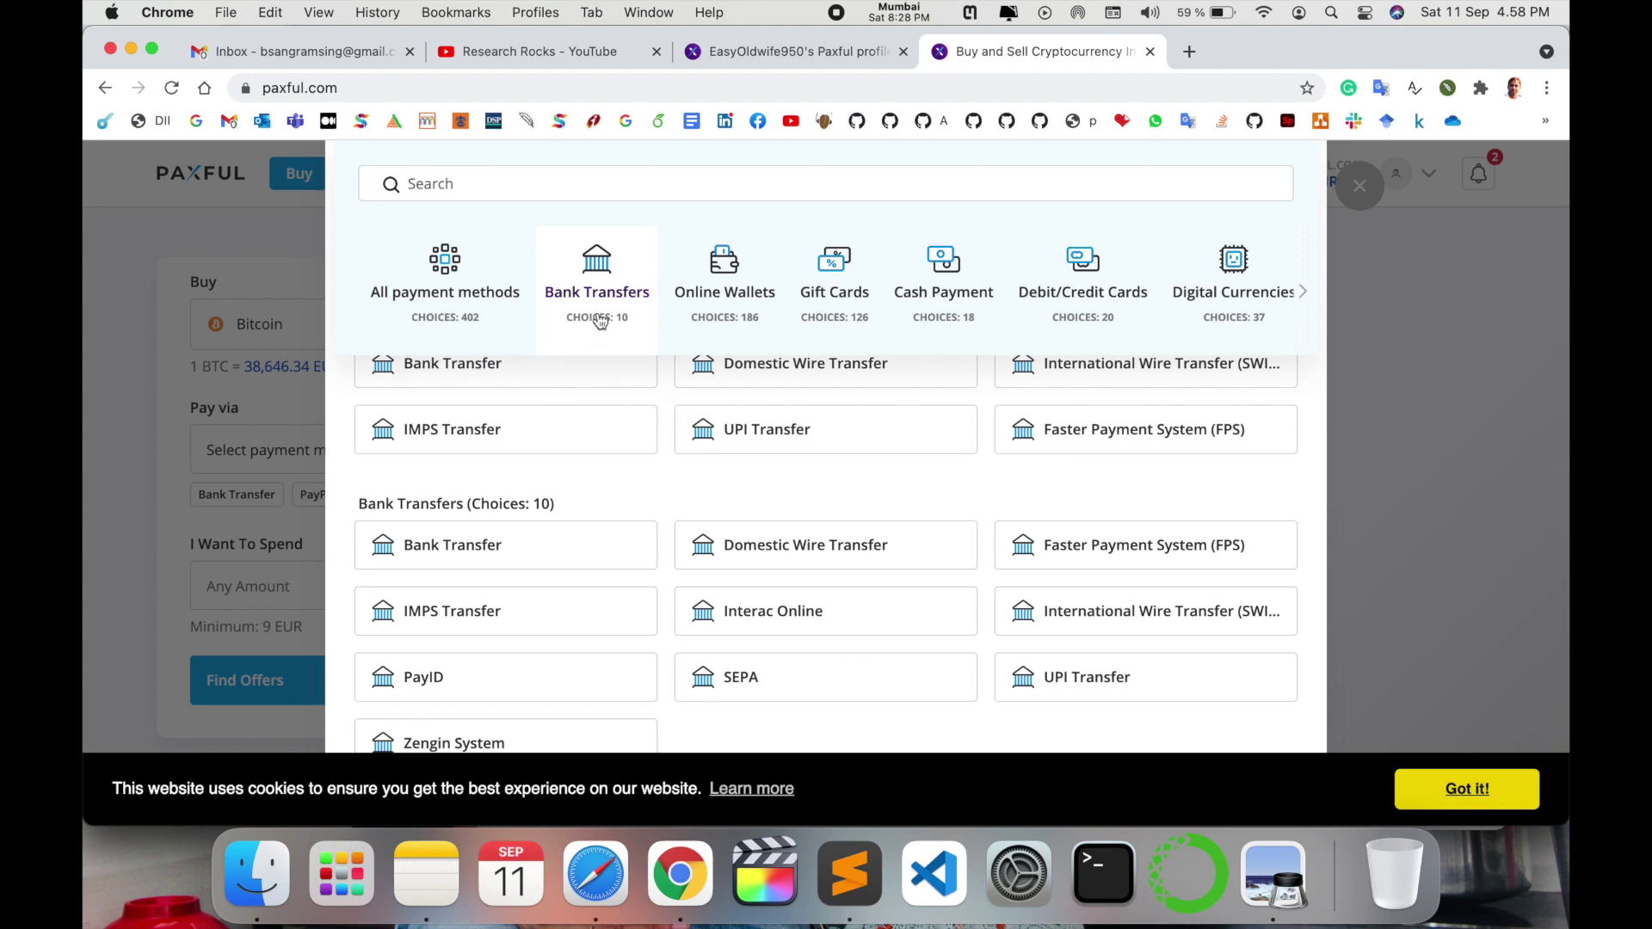
pyautogui.scroll(-1, 686, 525)
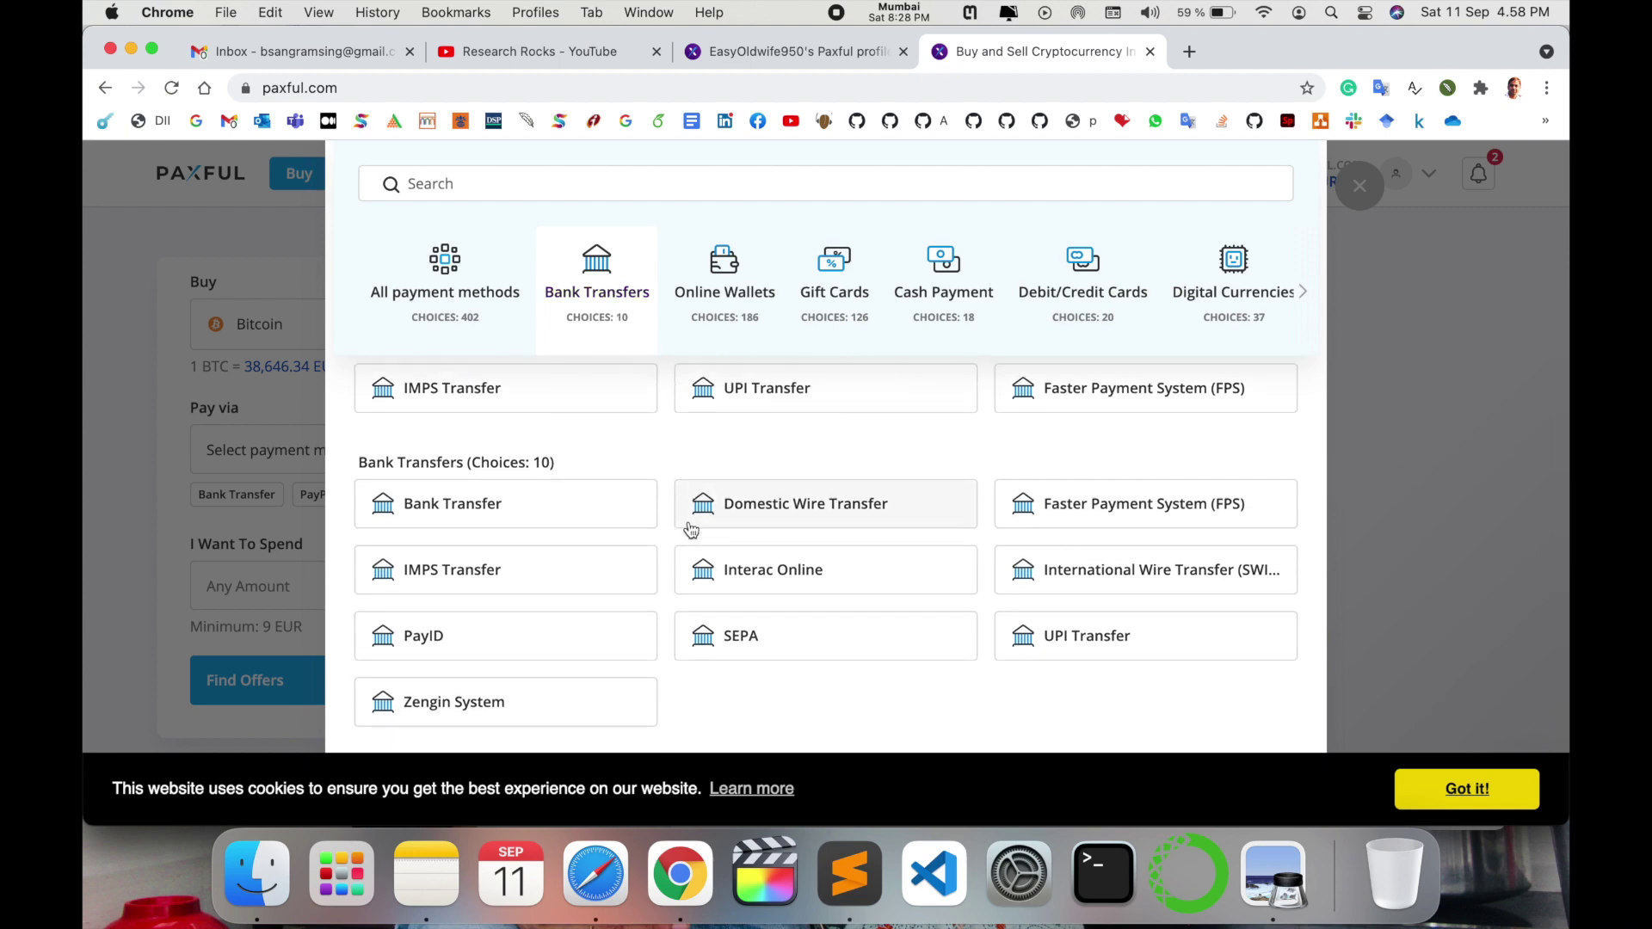
pyautogui.scroll(2, 691, 529)
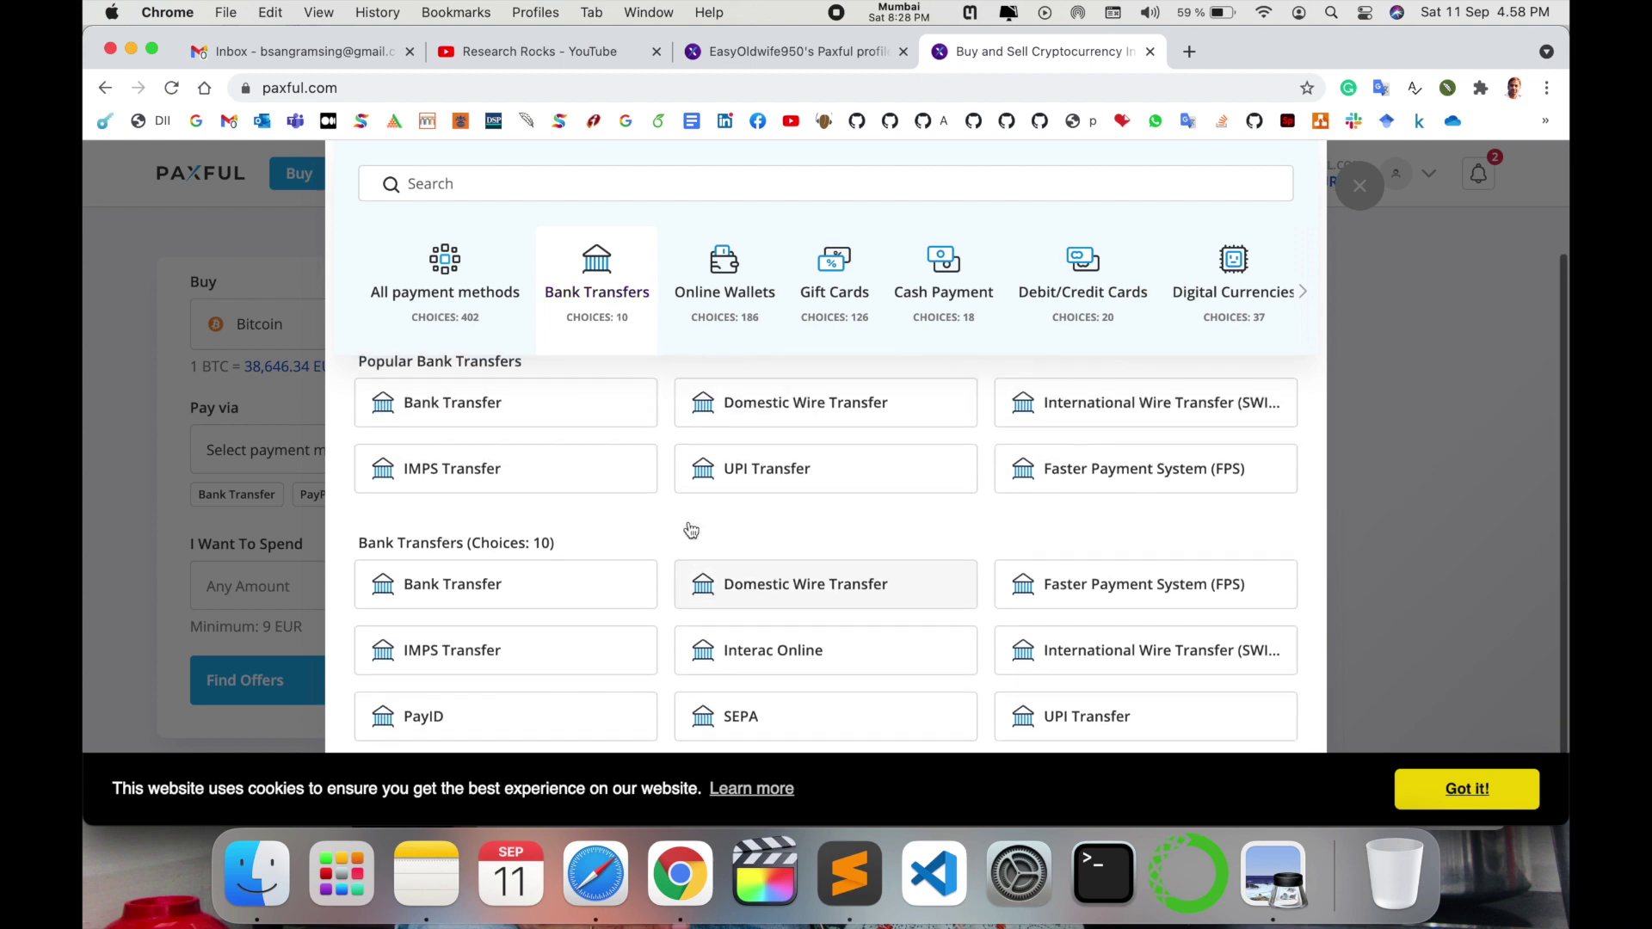
pyautogui.click(473, 602)
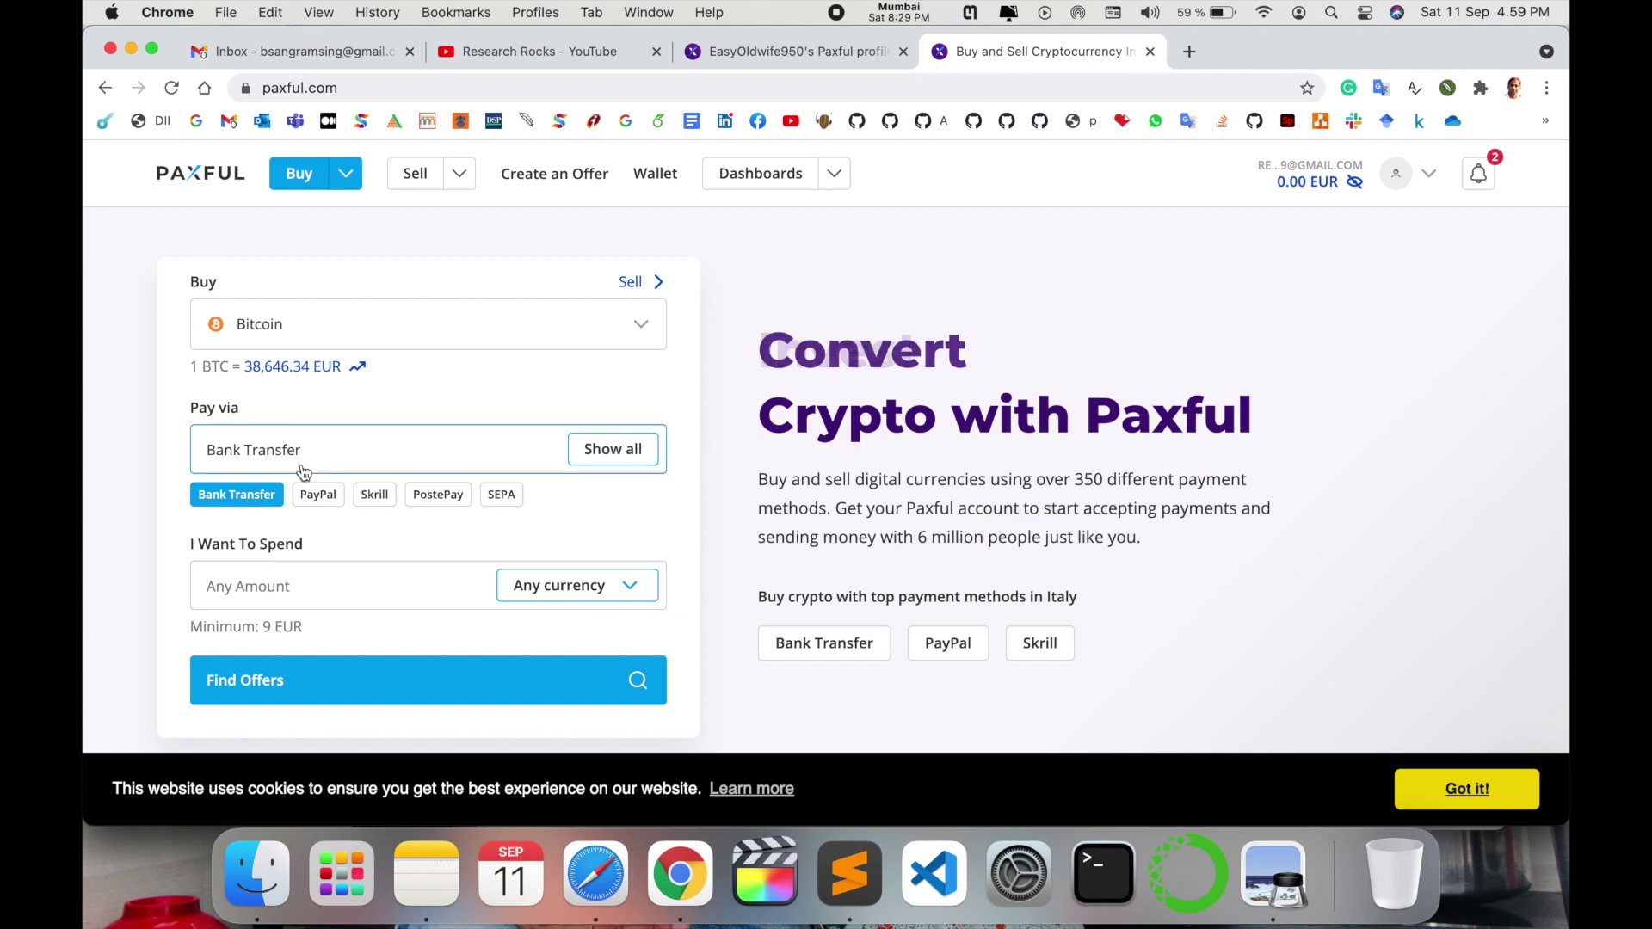
# Set the spending currency to Indian Rupee (INR) by searching 'in'.
pyautogui.scroll(-2, 589, 501)
pyautogui.click(588, 502)
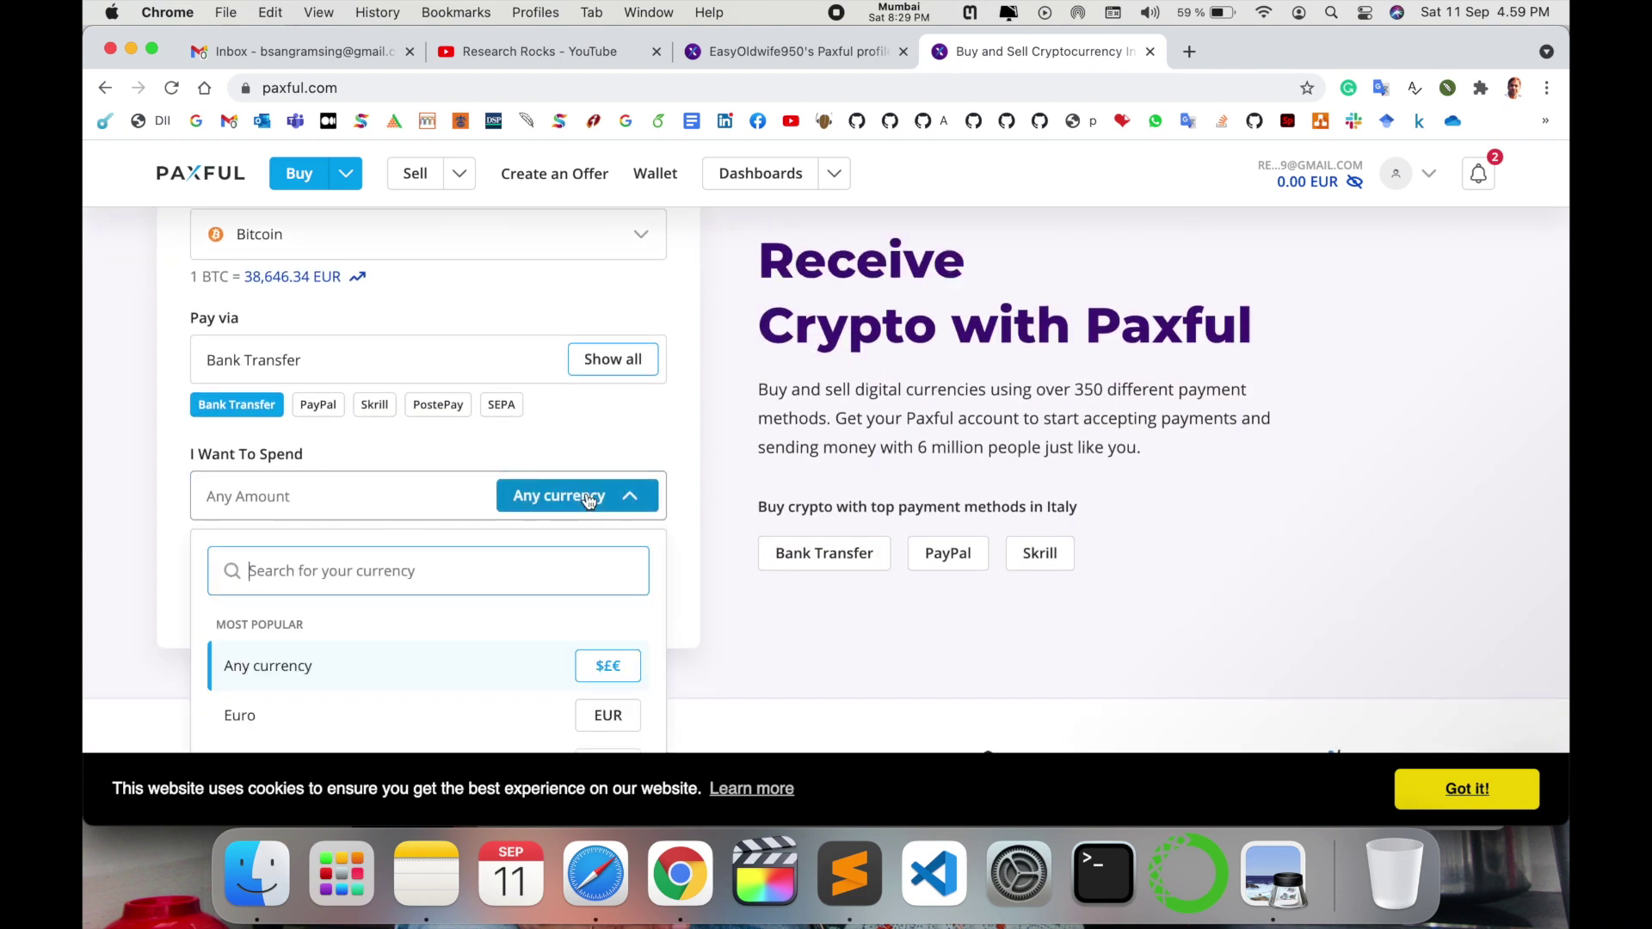
pyautogui.scroll(-4, 506, 539)
pyautogui.scroll(-4, 509, 545)
pyautogui.scroll(-6, 506, 546)
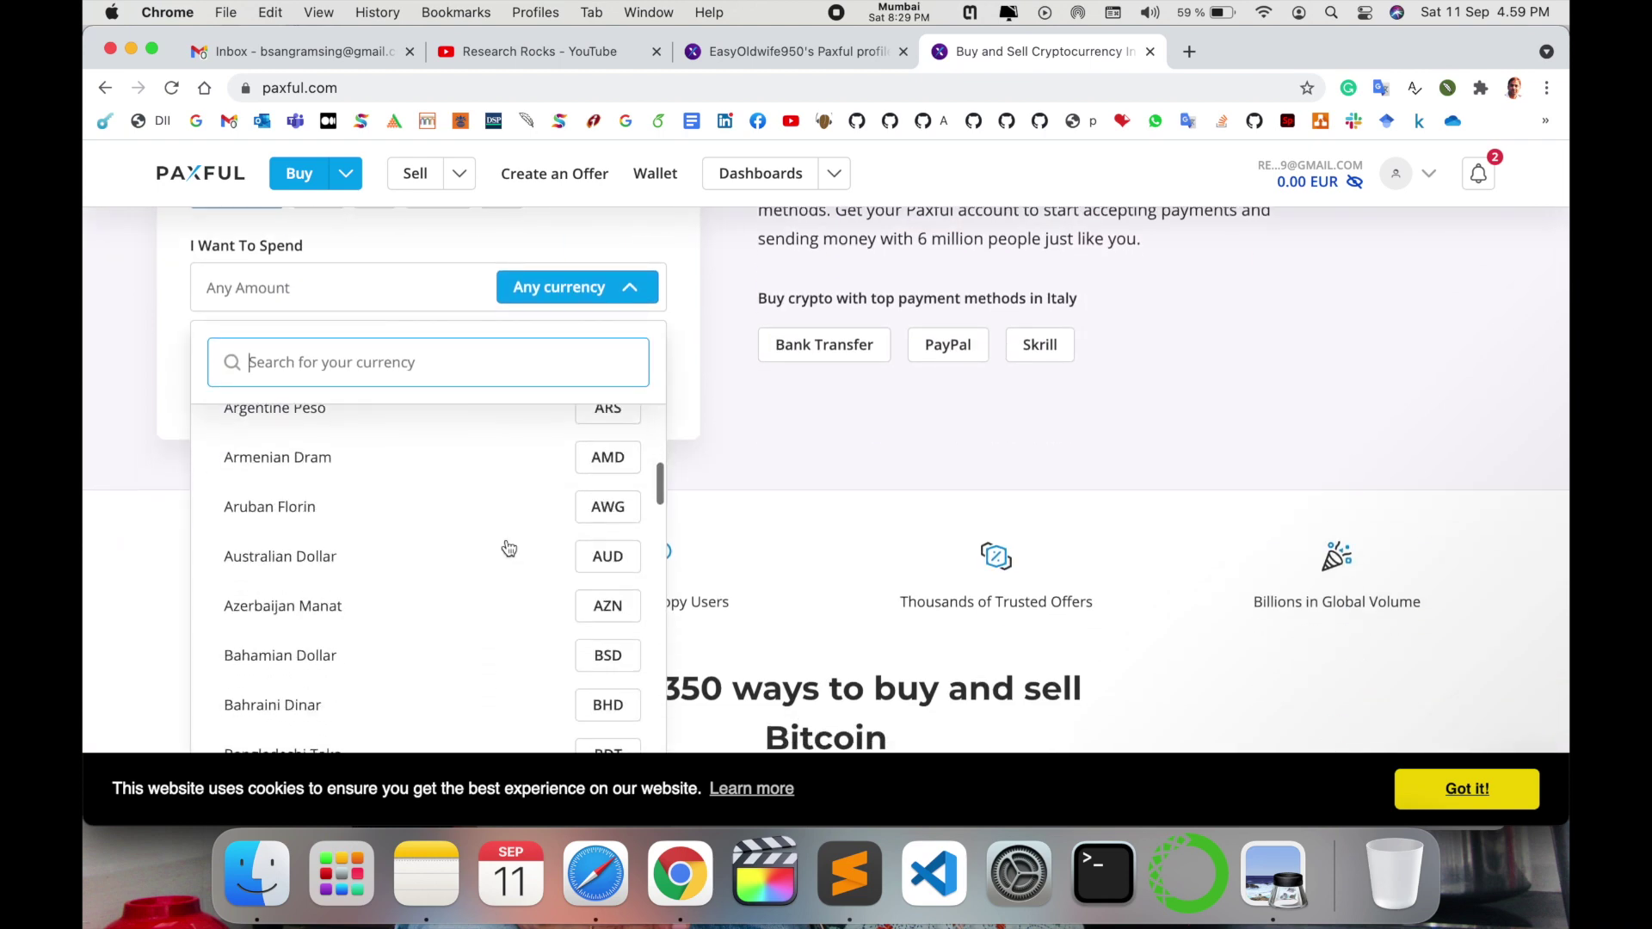
pyautogui.click(442, 387)
pyautogui.write('in')
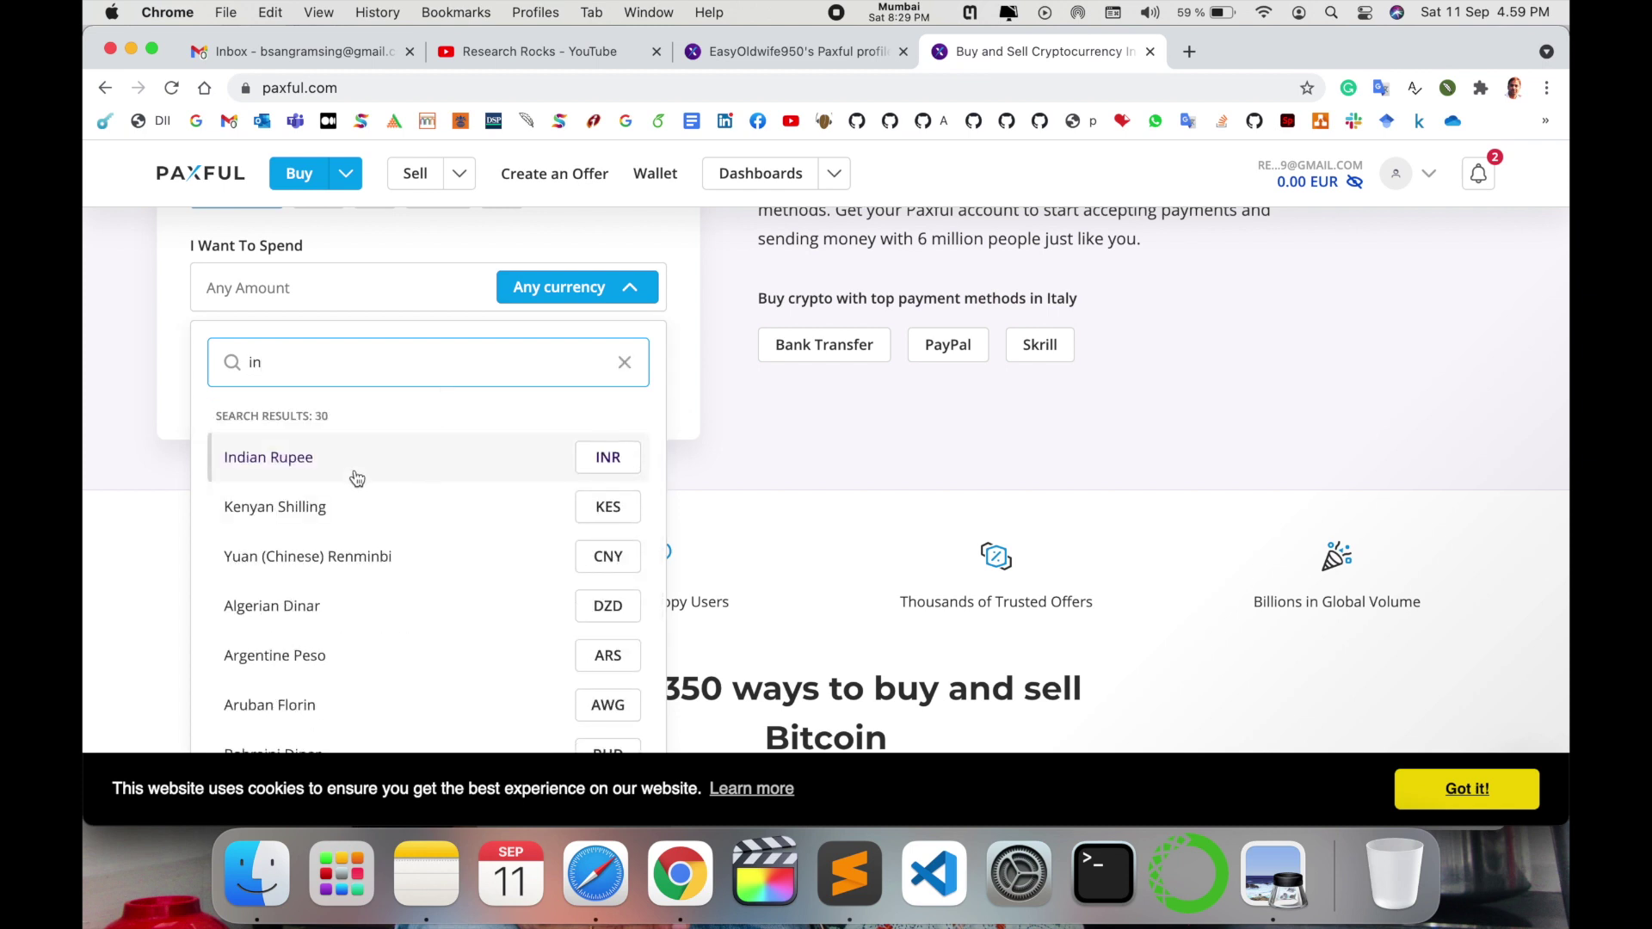
pyautogui.click(355, 472)
pyautogui.scroll(3, 354, 467)
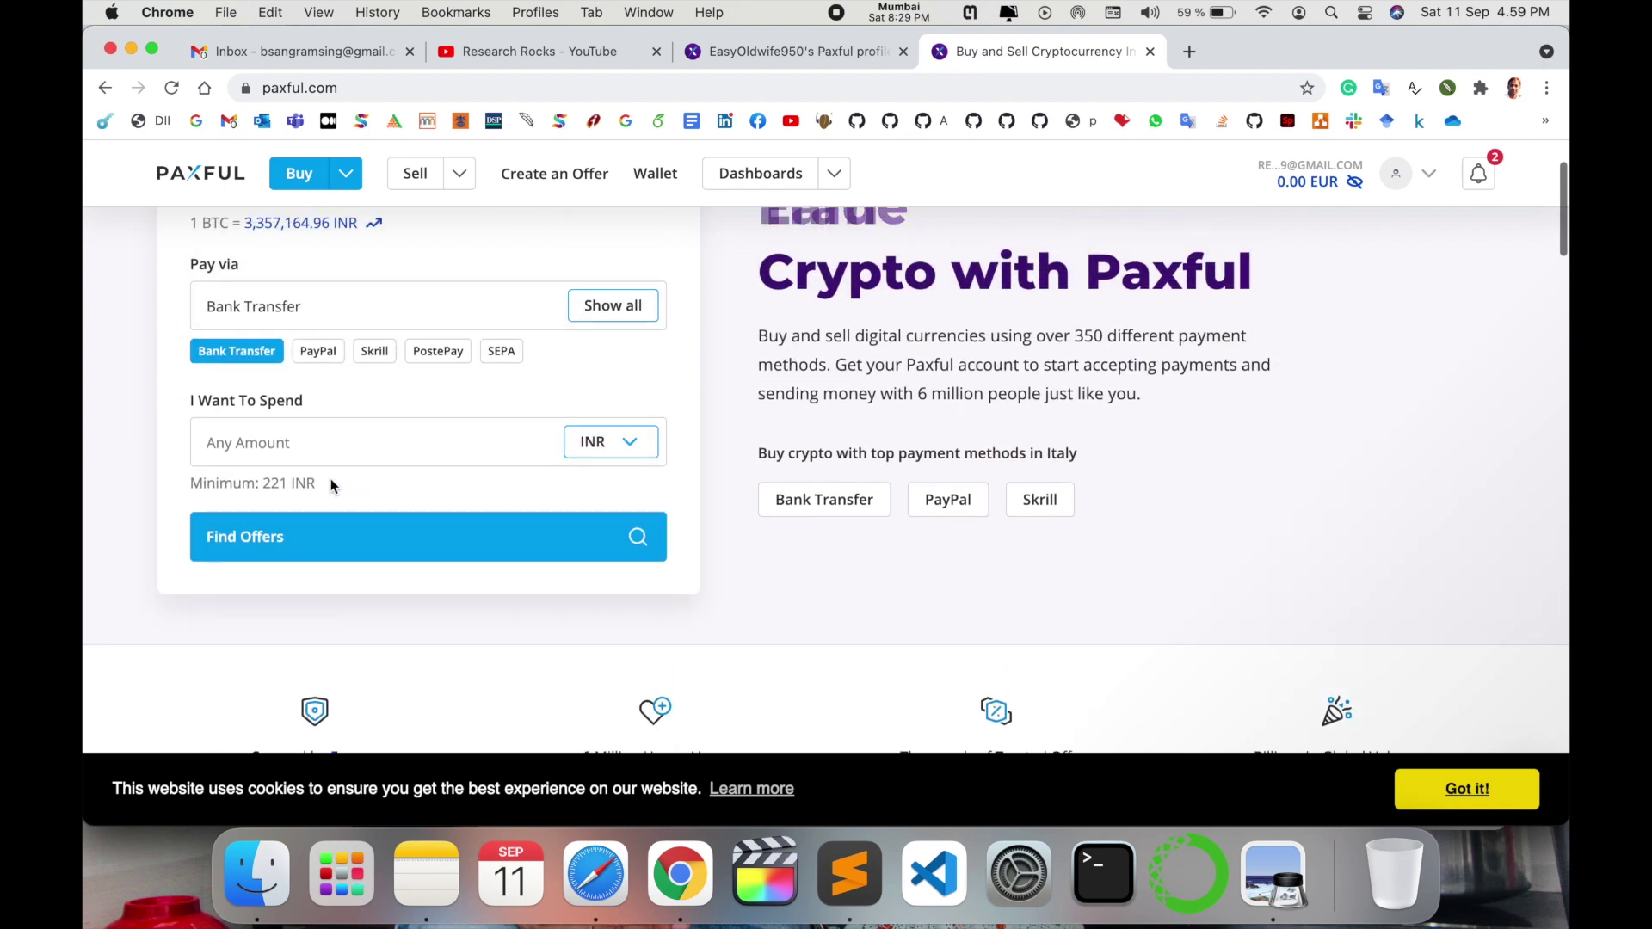
# Enter 10,000,000 as the amount and search for matching Bitcoin offers.
pyautogui.click(341, 439)
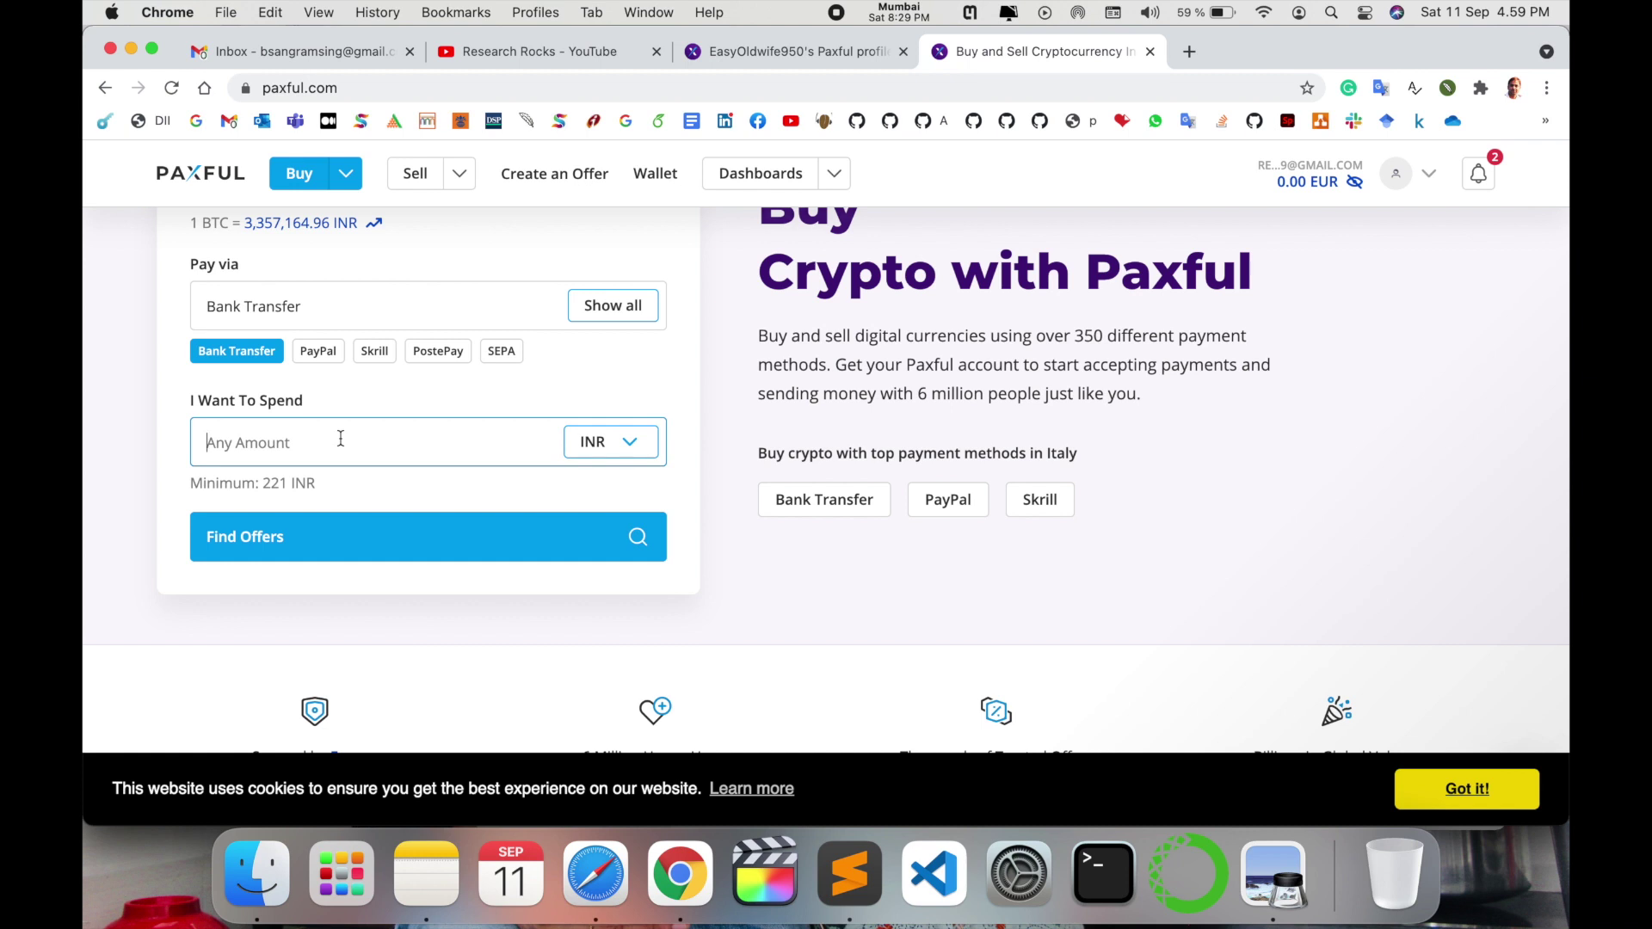
pyautogui.scroll(1, 341, 439)
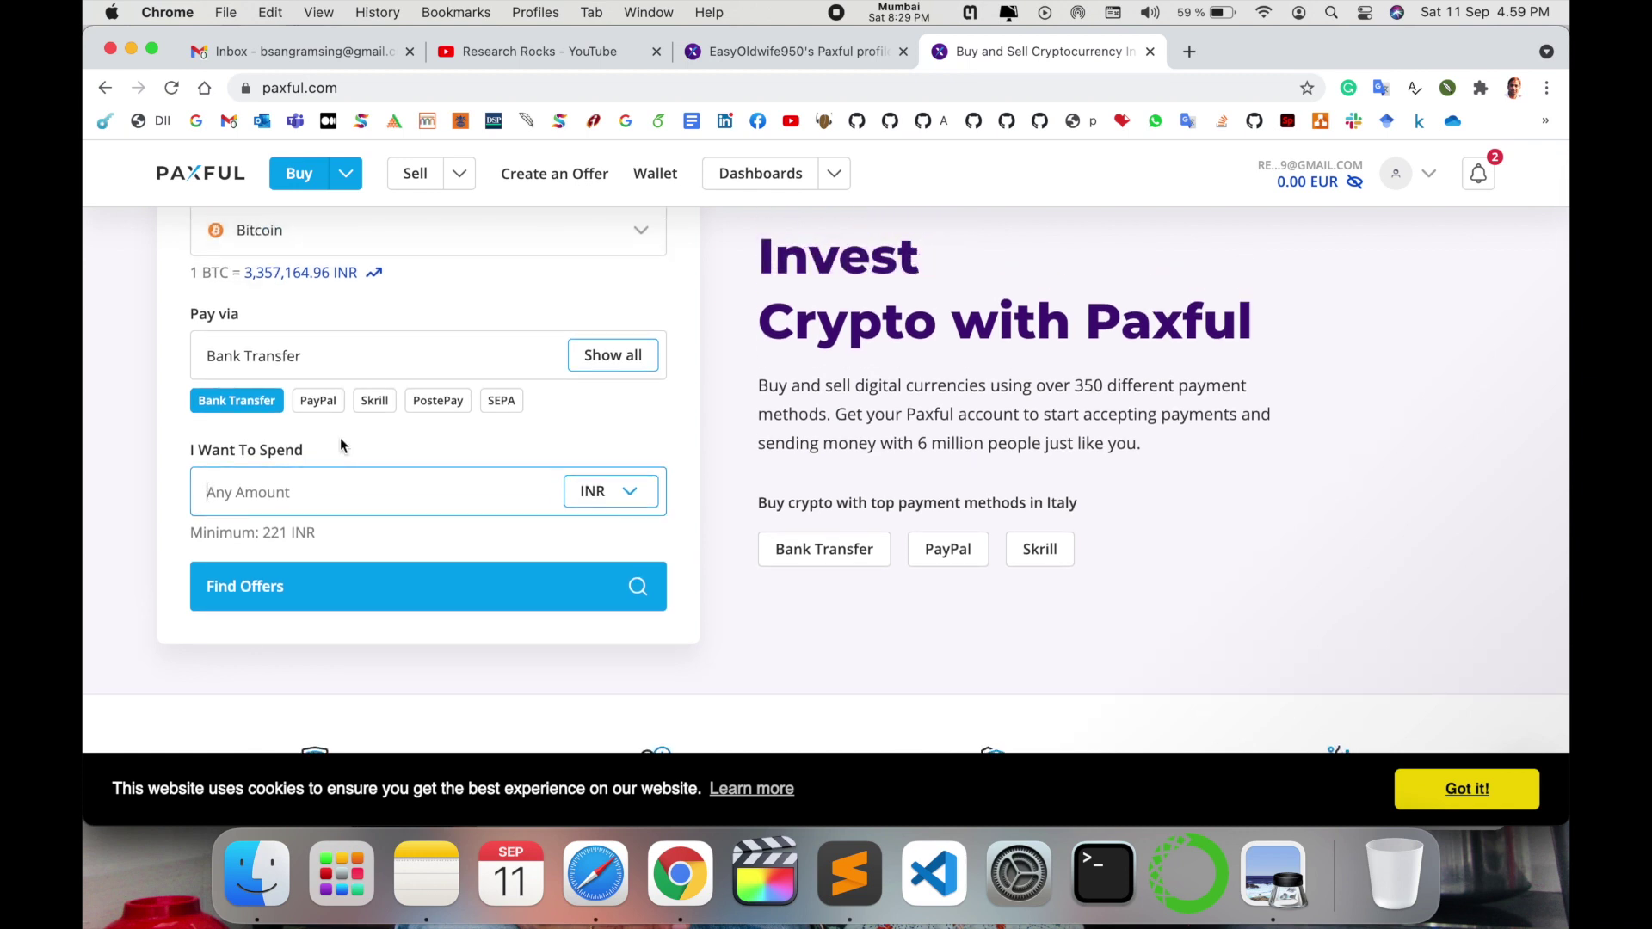
pyautogui.scroll(2, 286, 282)
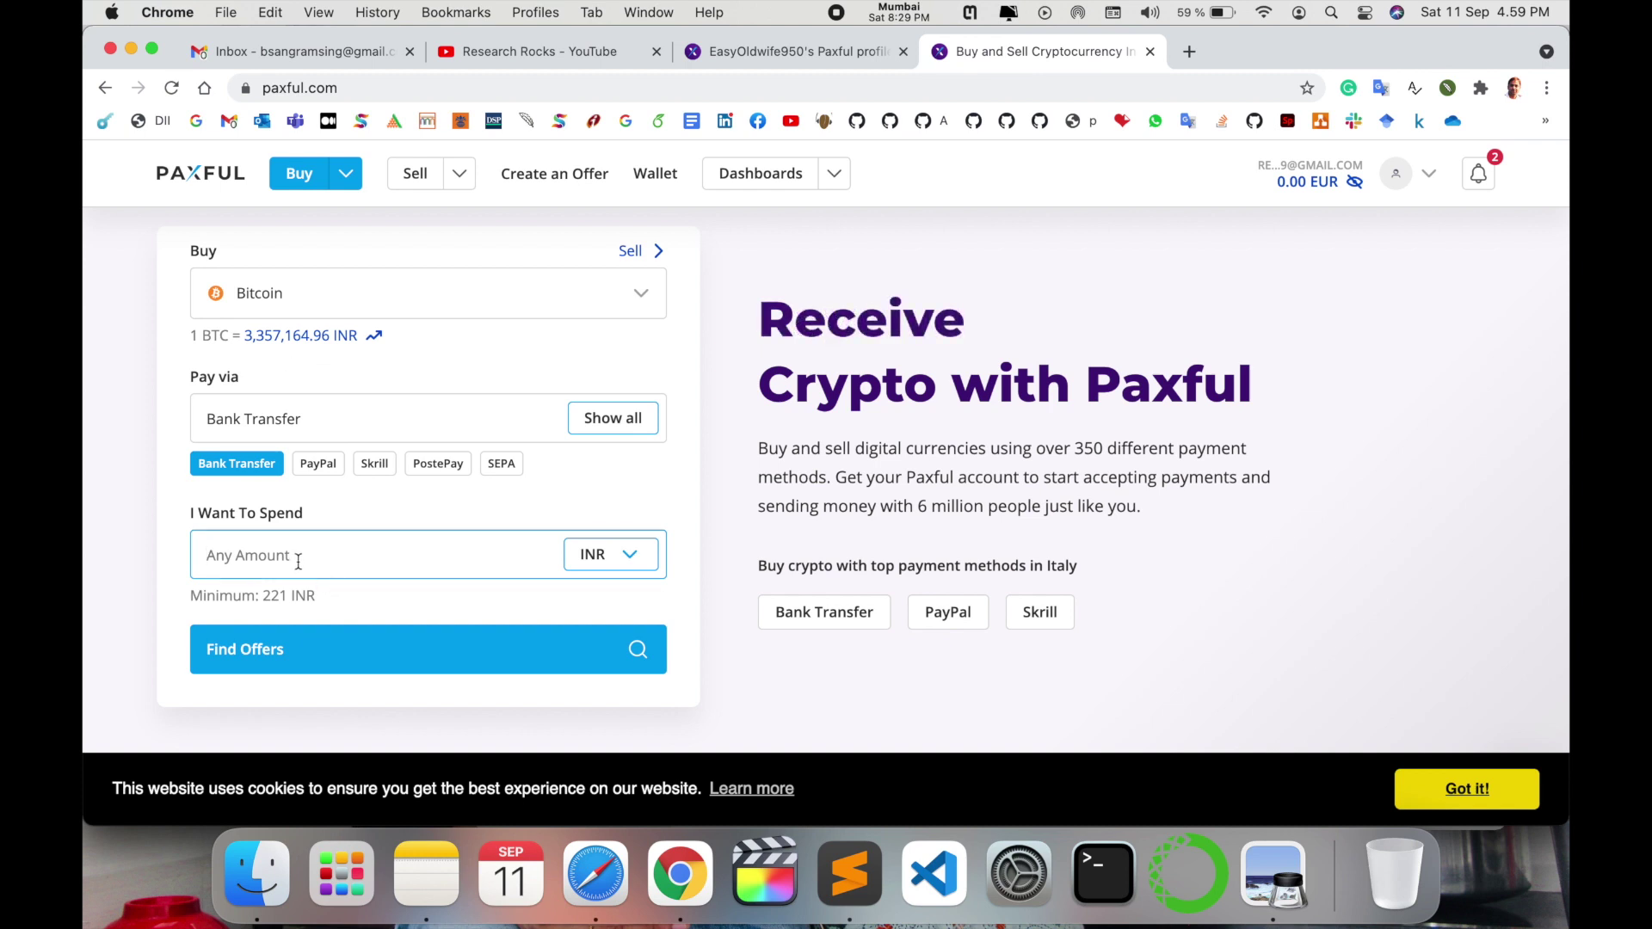
pyautogui.write('10,000,0')
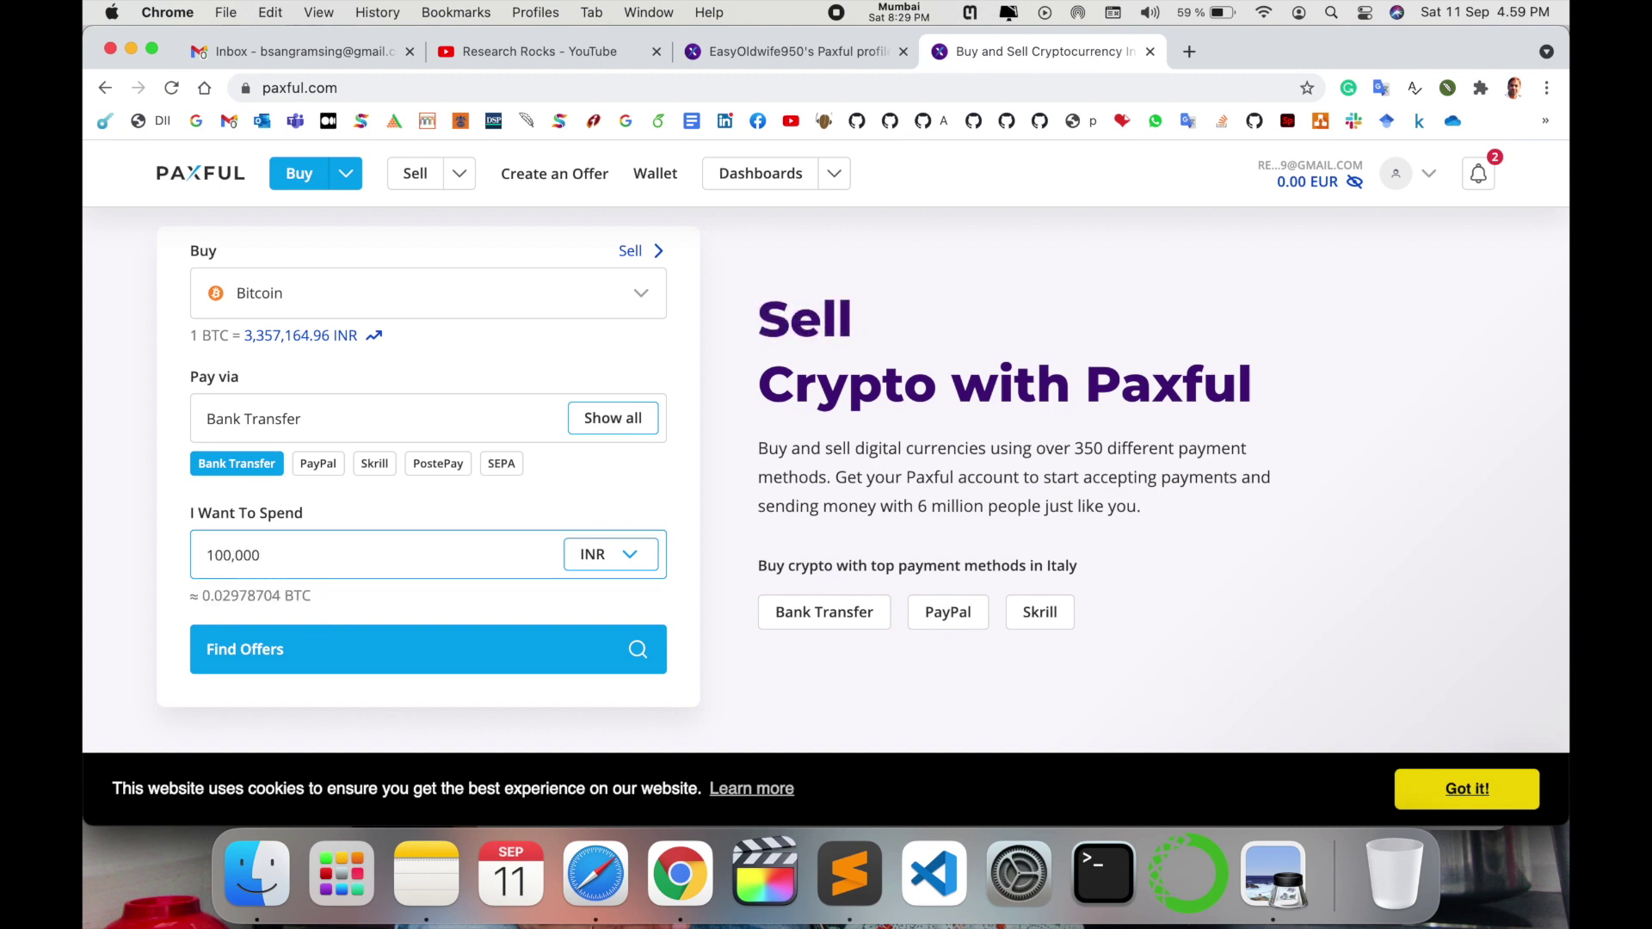
pyautogui.write('0')
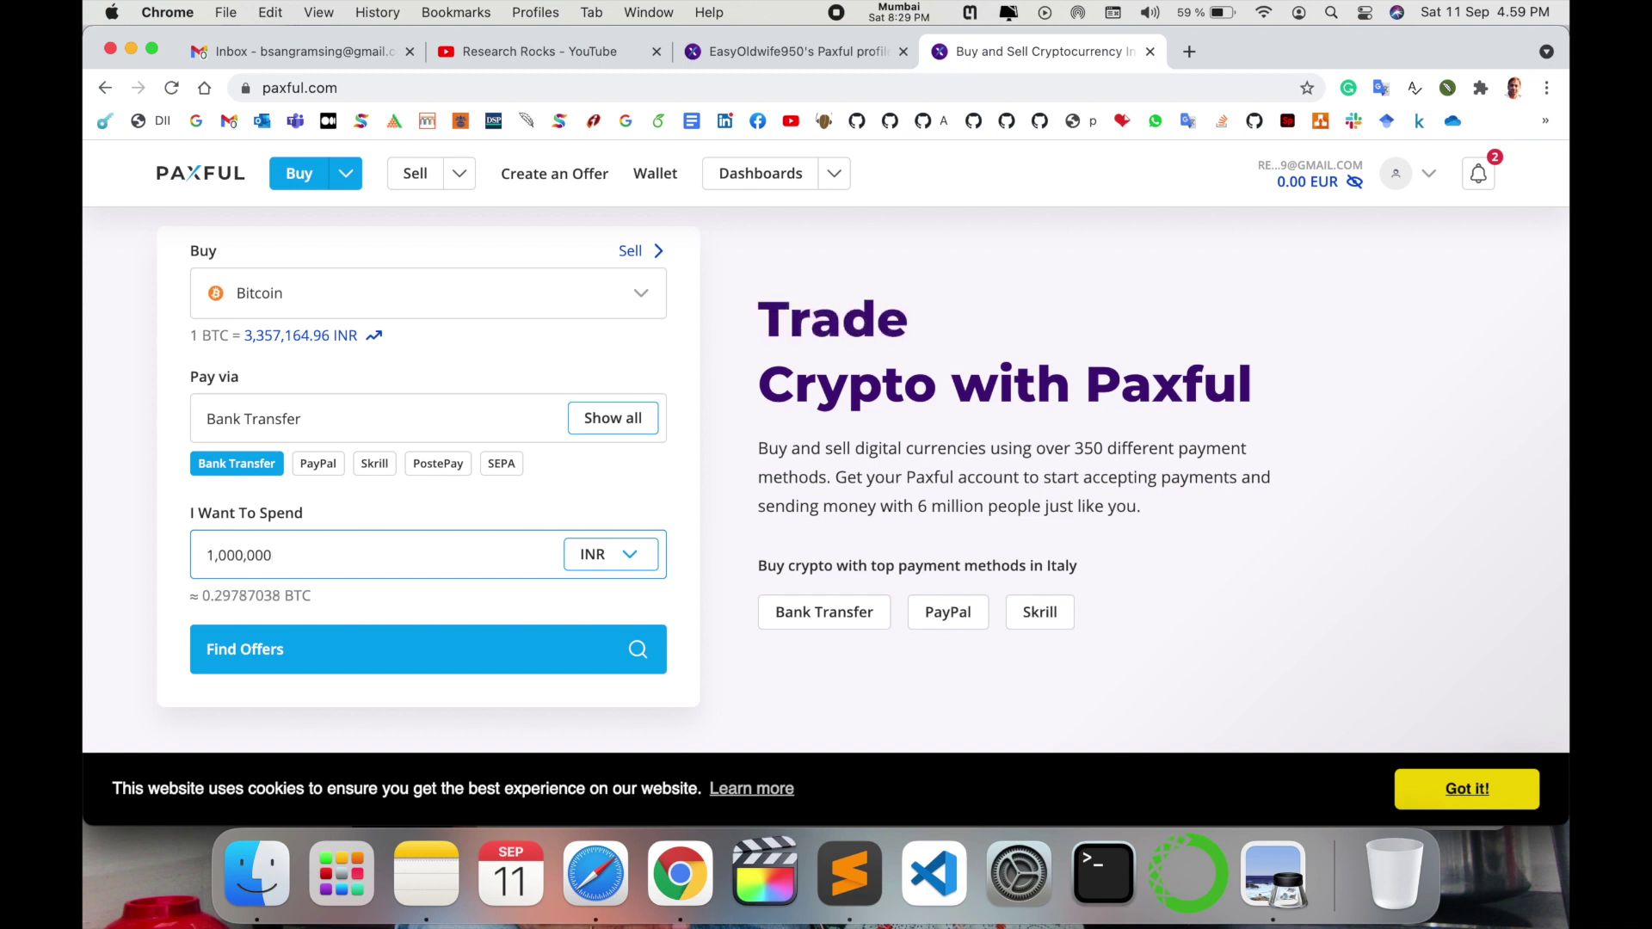
pyautogui.write('0')
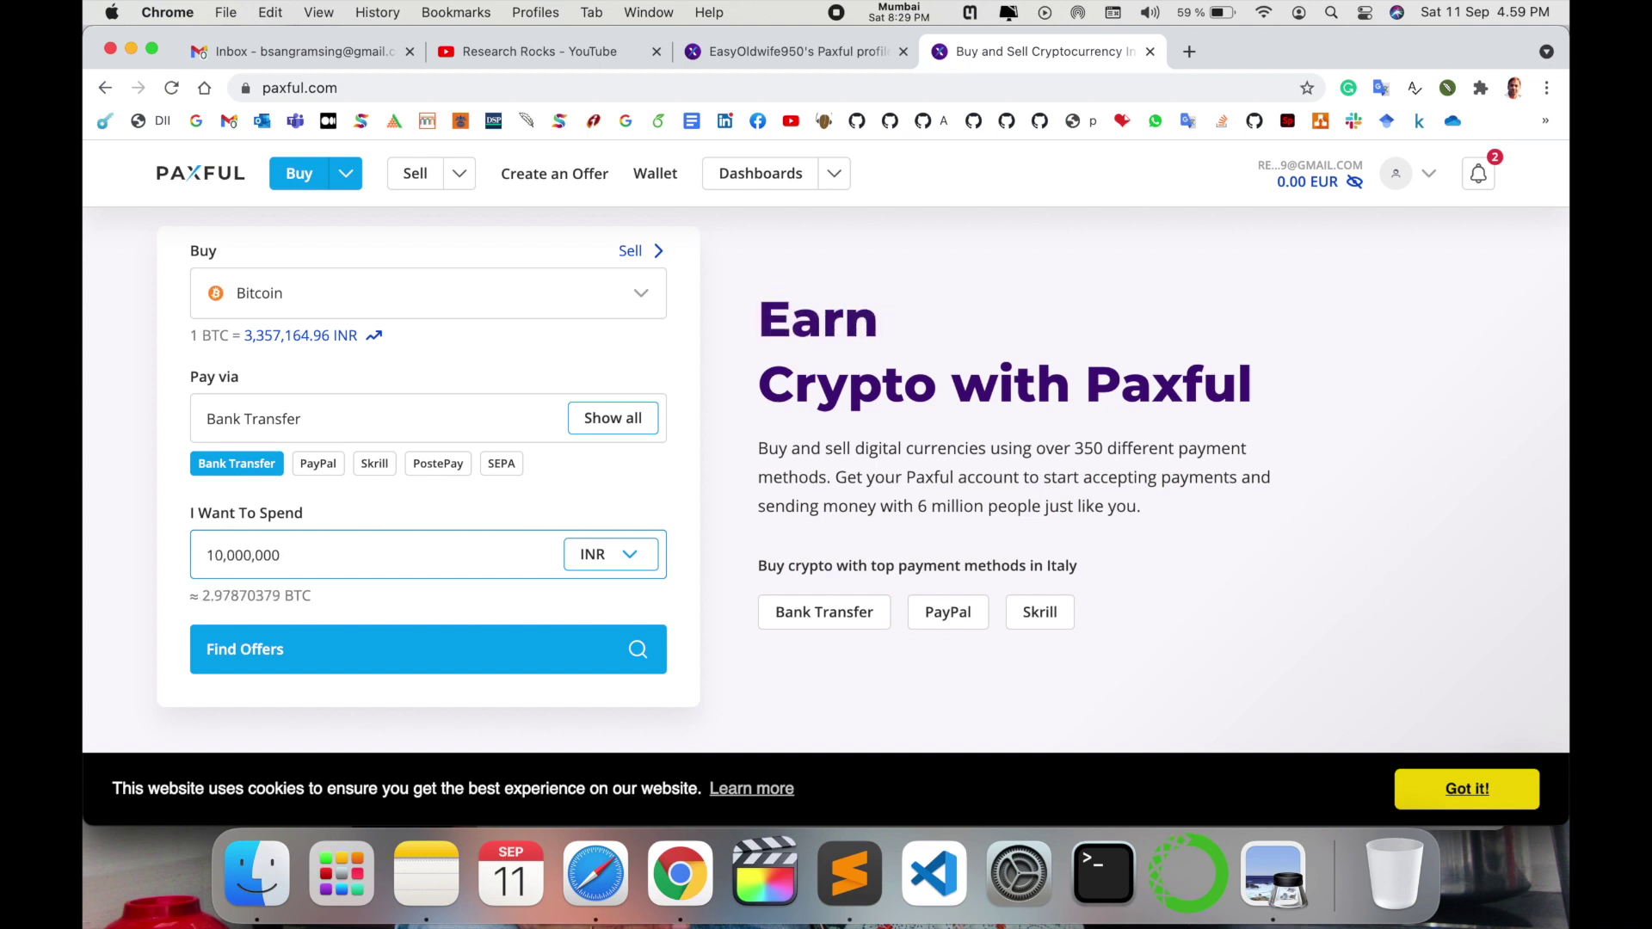
pyautogui.click(288, 672)
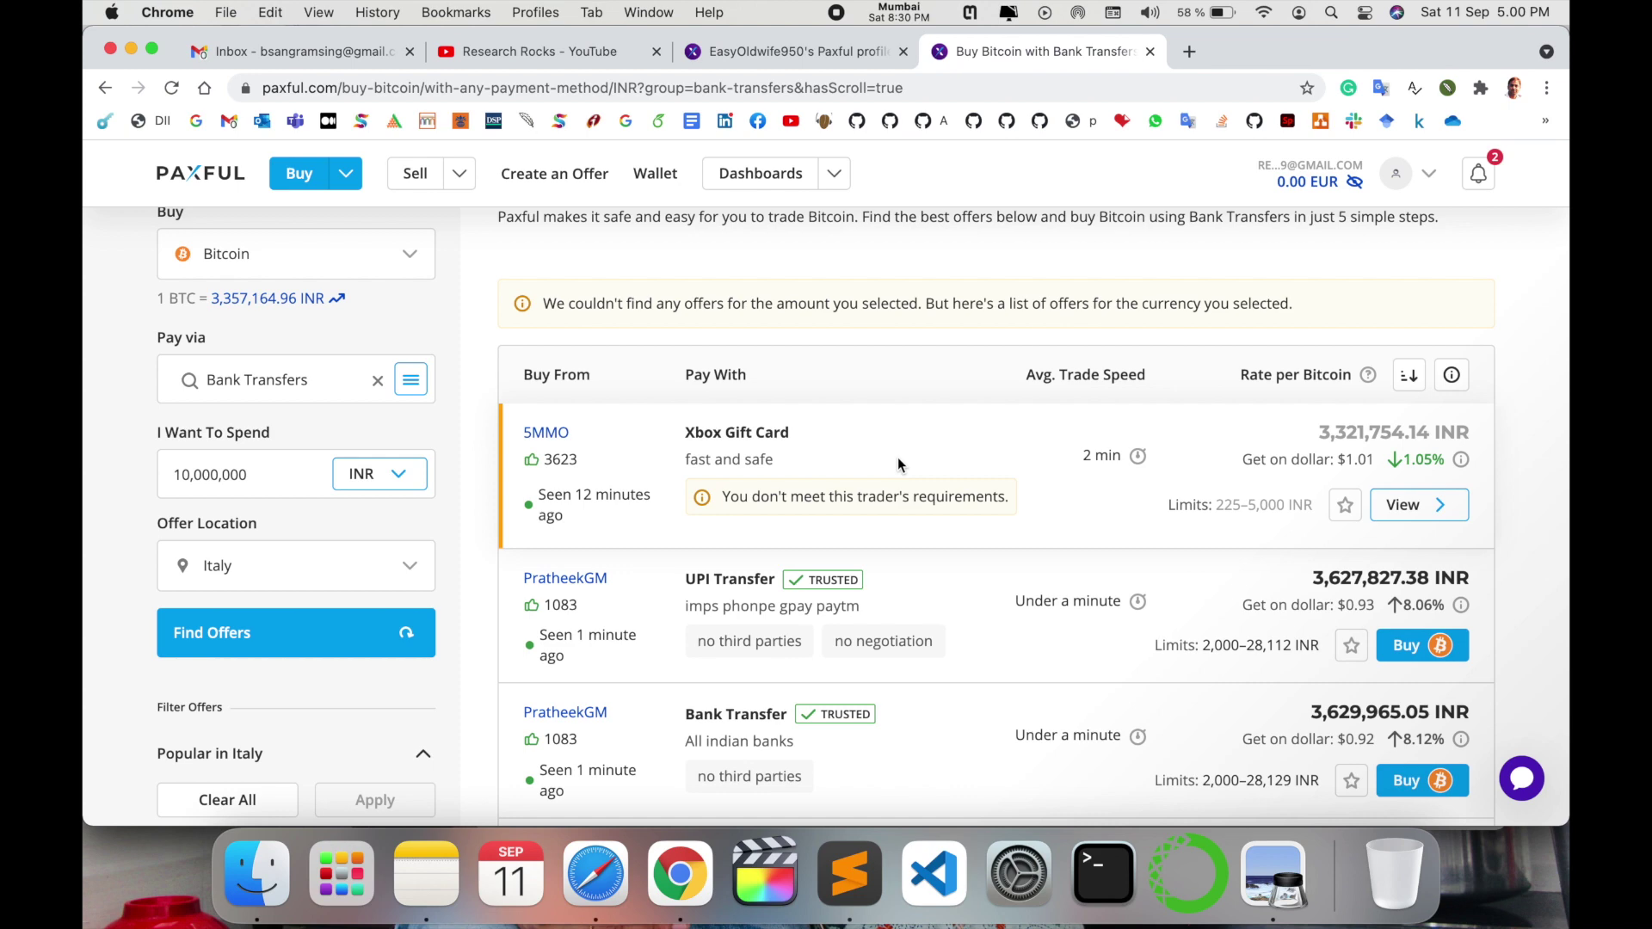
# Browse the INR bank-transfer buy offers, then go to the Sell Bitcoin listings.
pyautogui.scroll(-3, 1335, 463)
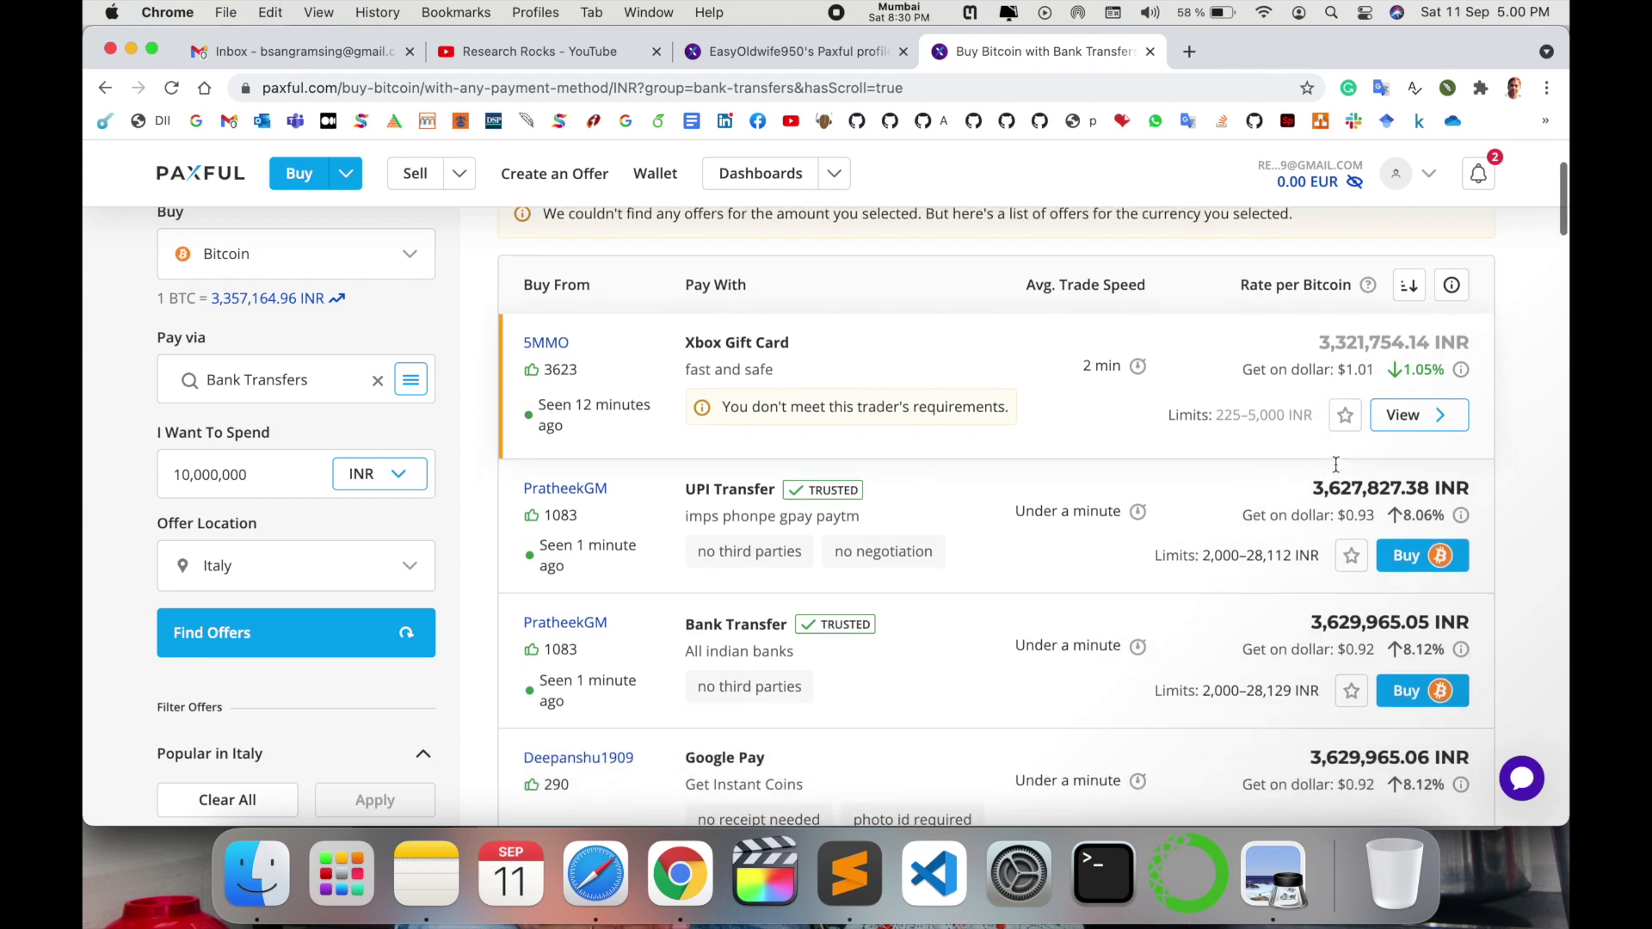
pyautogui.scroll(-2, 1336, 469)
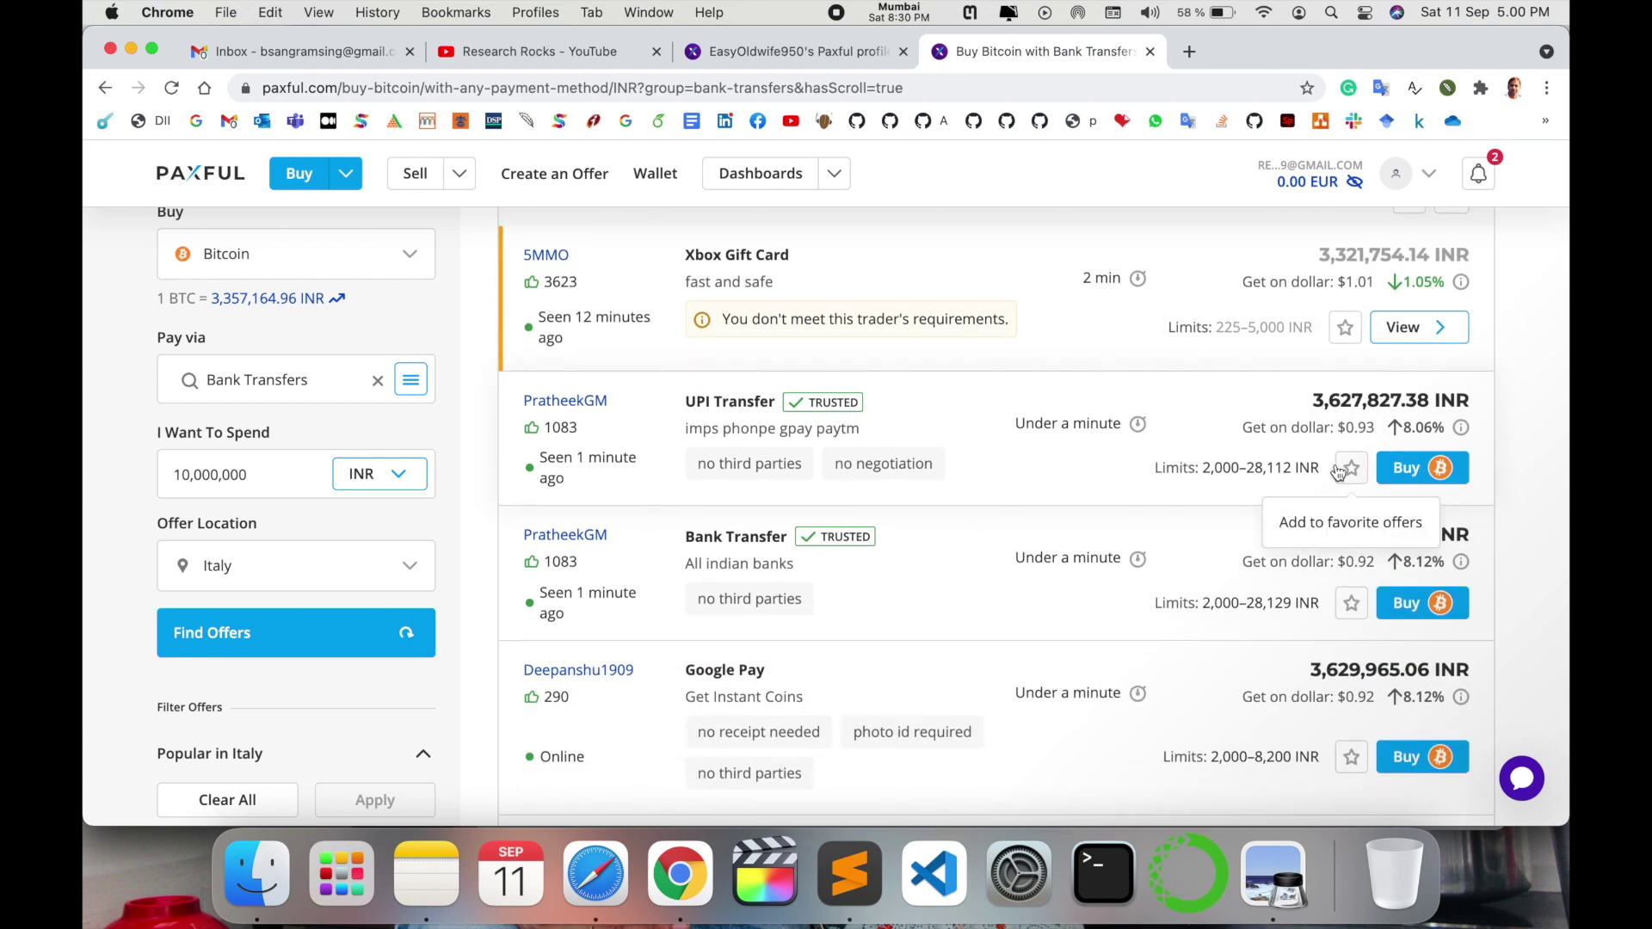
pyautogui.scroll(-15, 1337, 471)
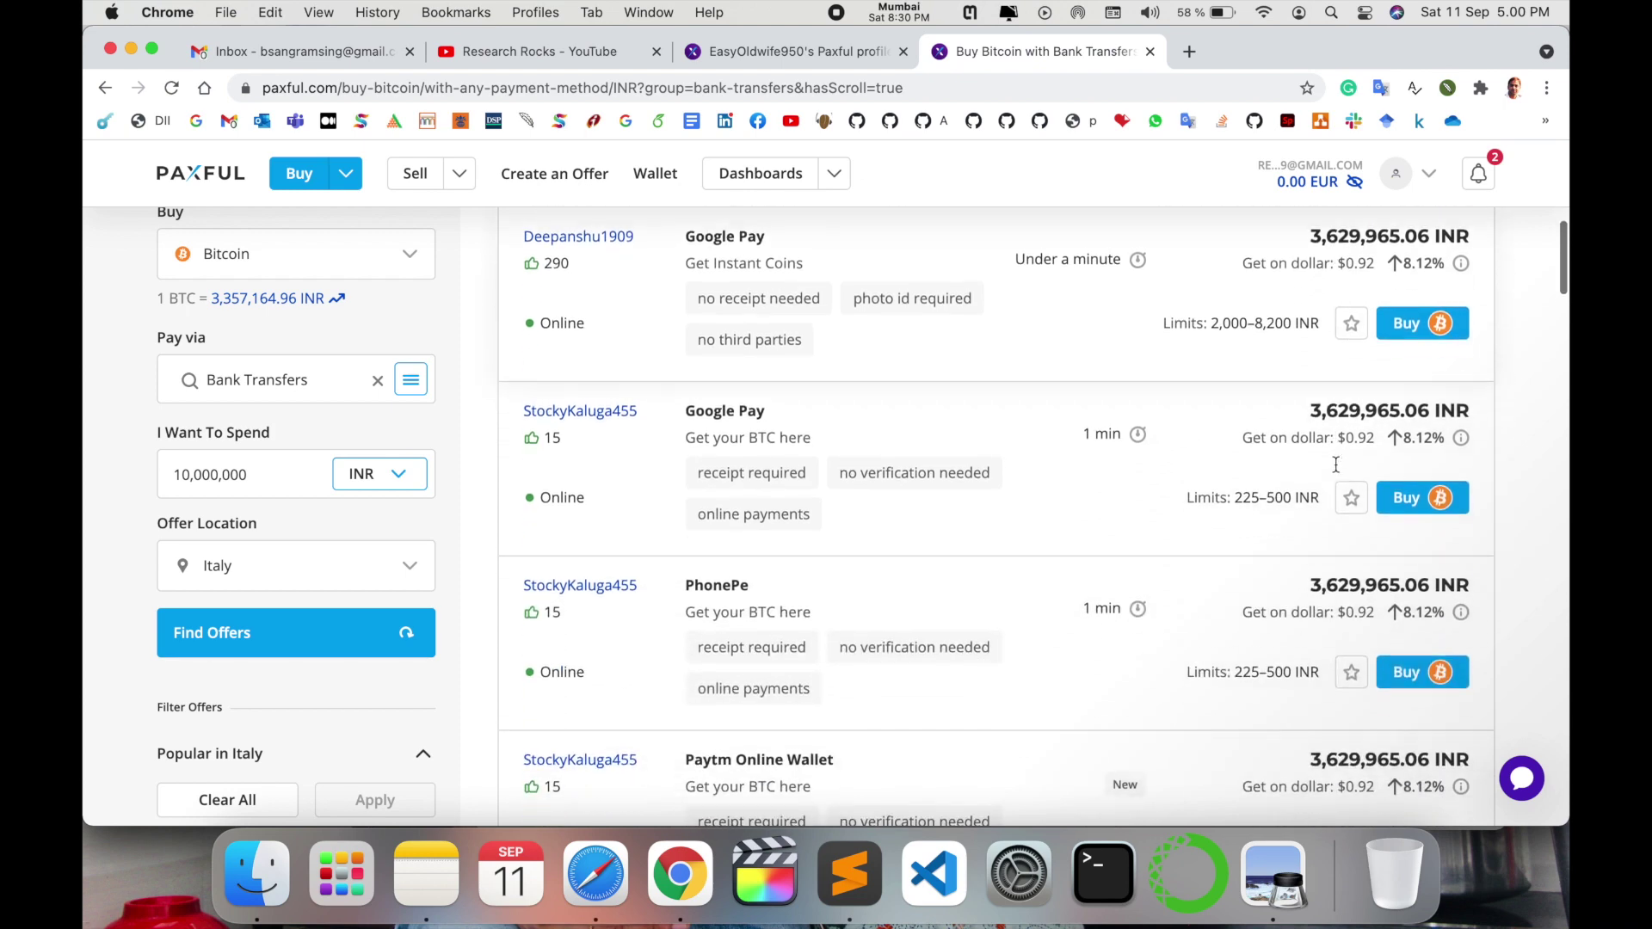
pyautogui.scroll(15, 990, 465)
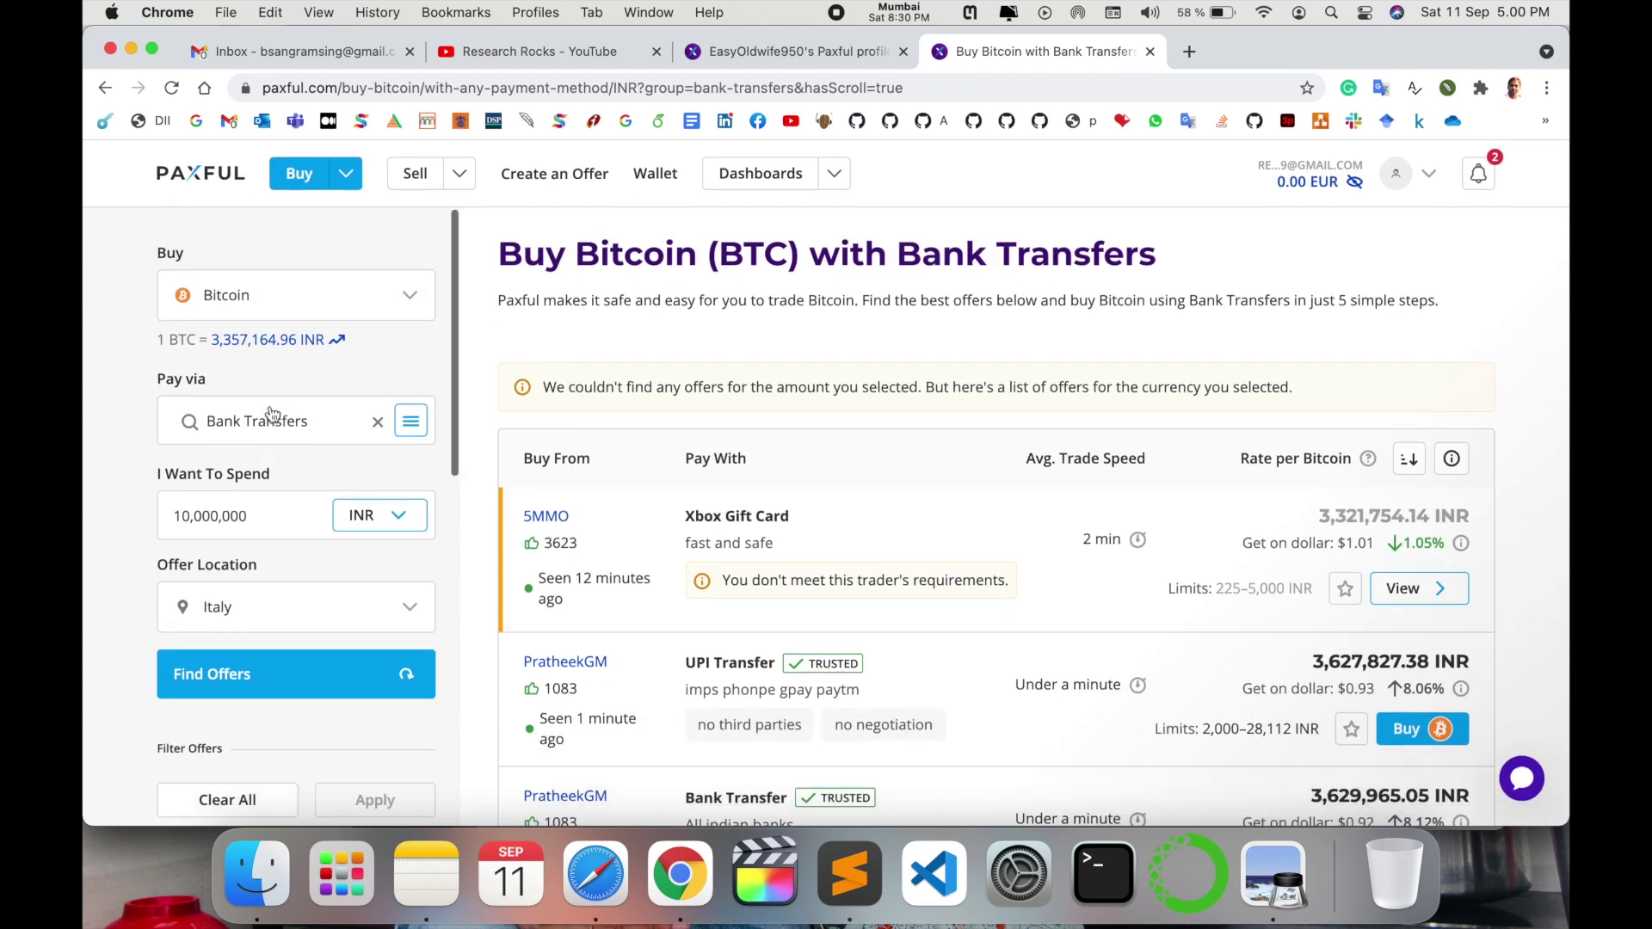
pyautogui.click(411, 176)
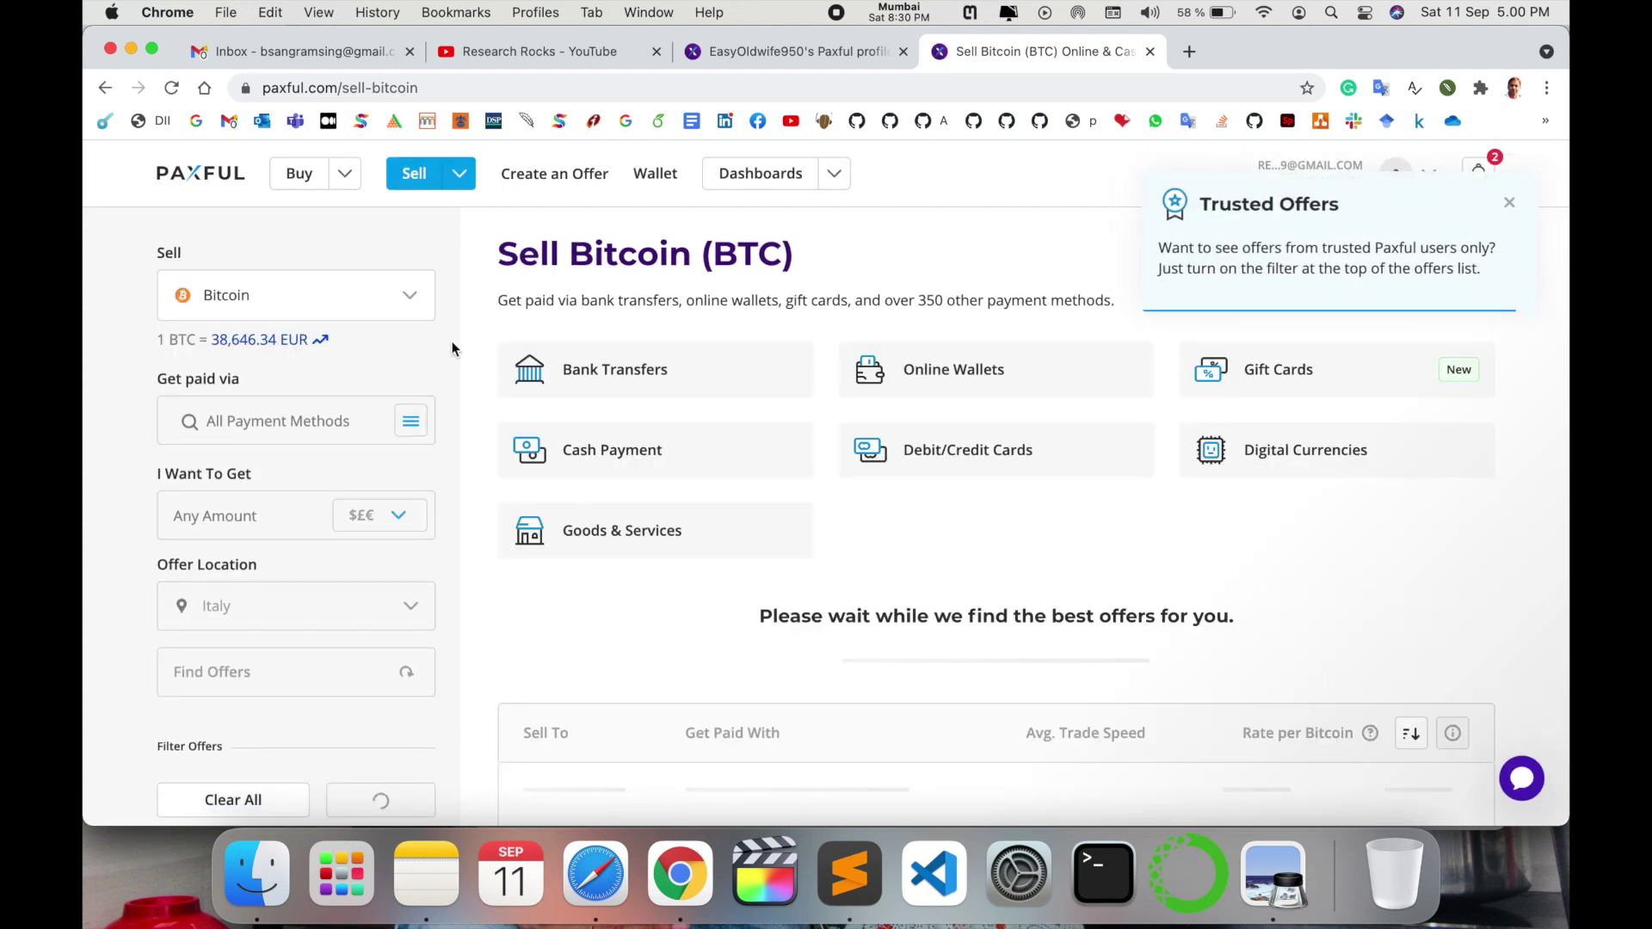
# Check the cryptocurrency choices and keep Bitcoin as the currency to sell.
pyautogui.click(406, 292)
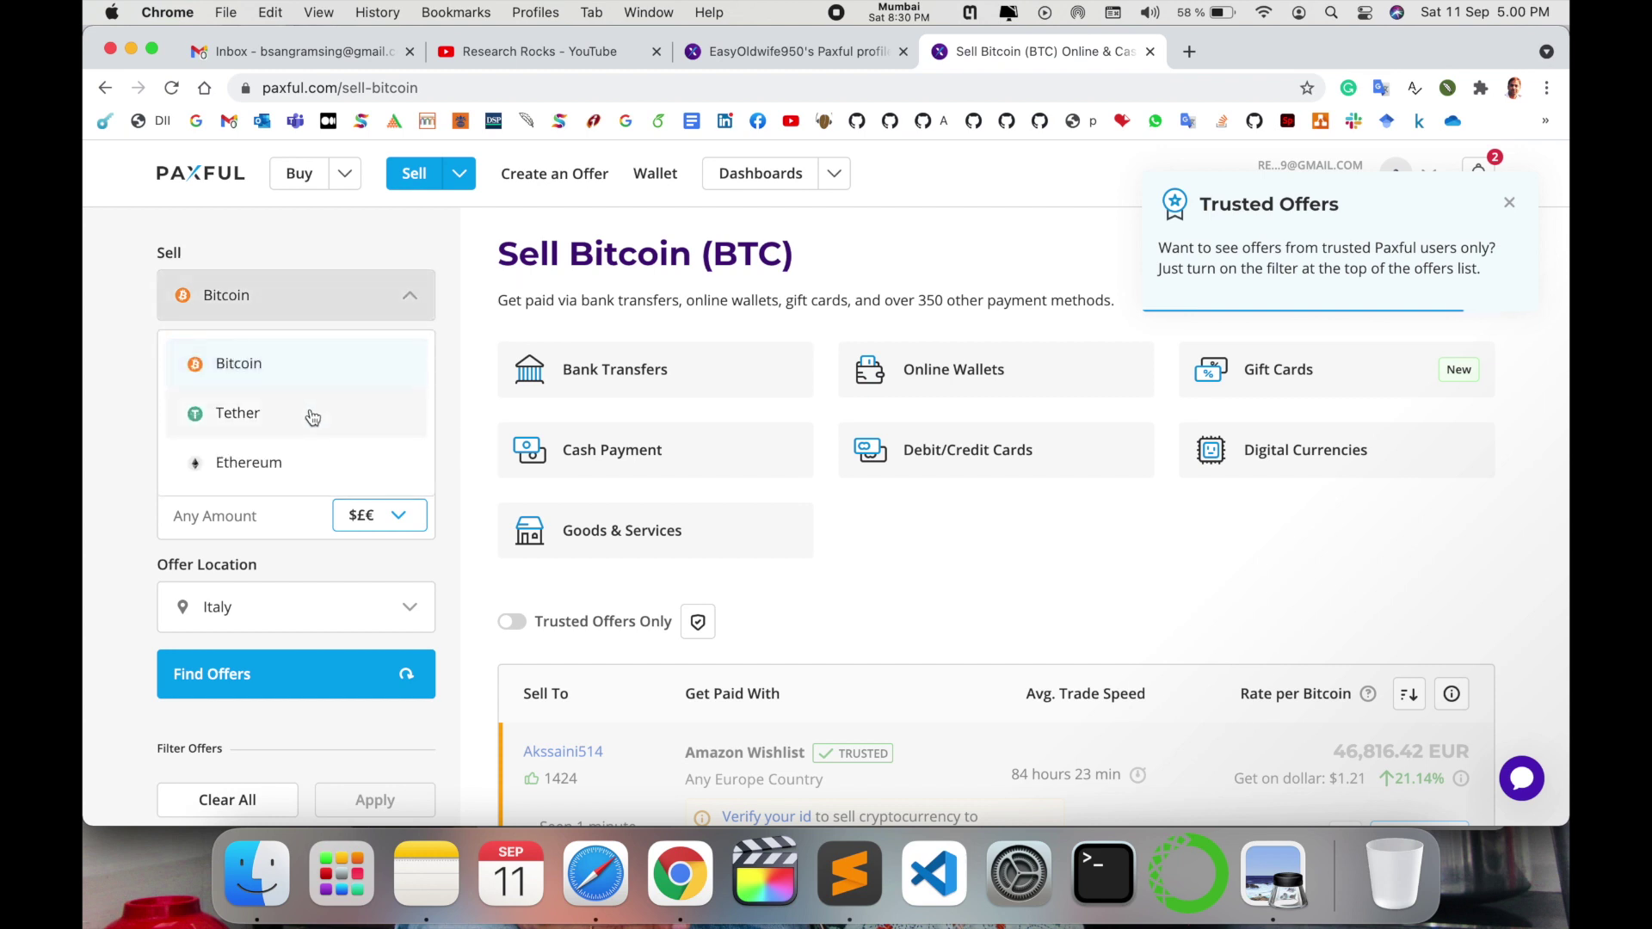
pyautogui.scroll(-3, 313, 417)
pyautogui.scroll(3, 313, 417)
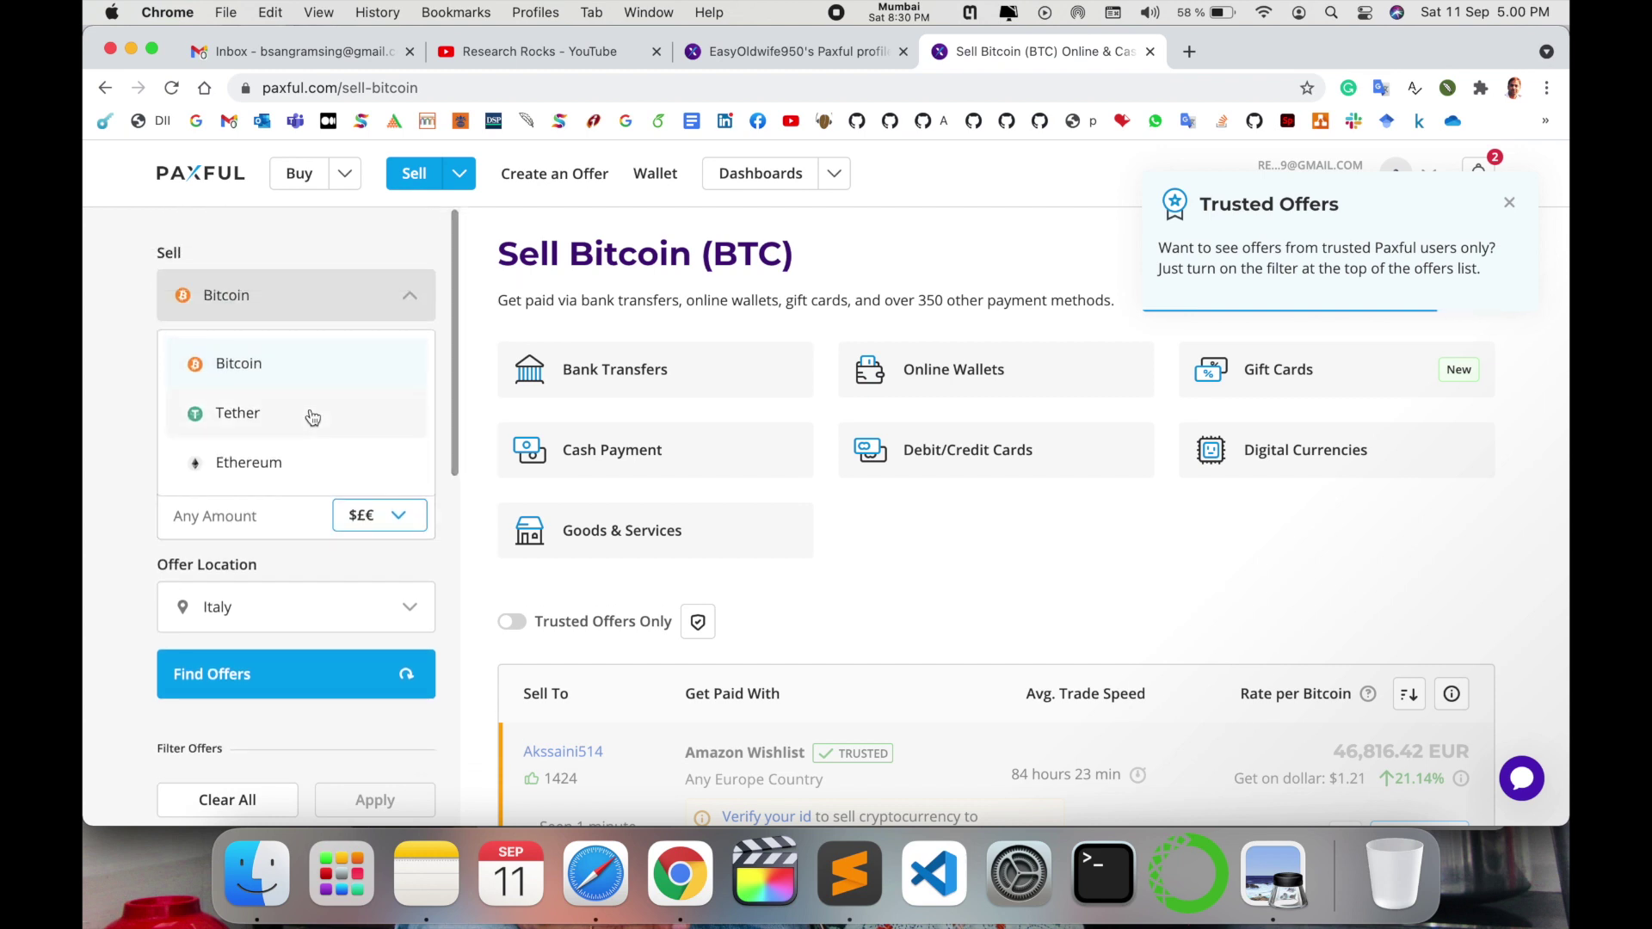
pyautogui.click(390, 606)
# Keep Italy as the offer location and browse the loaded sell offers.
pyautogui.click(390, 606)
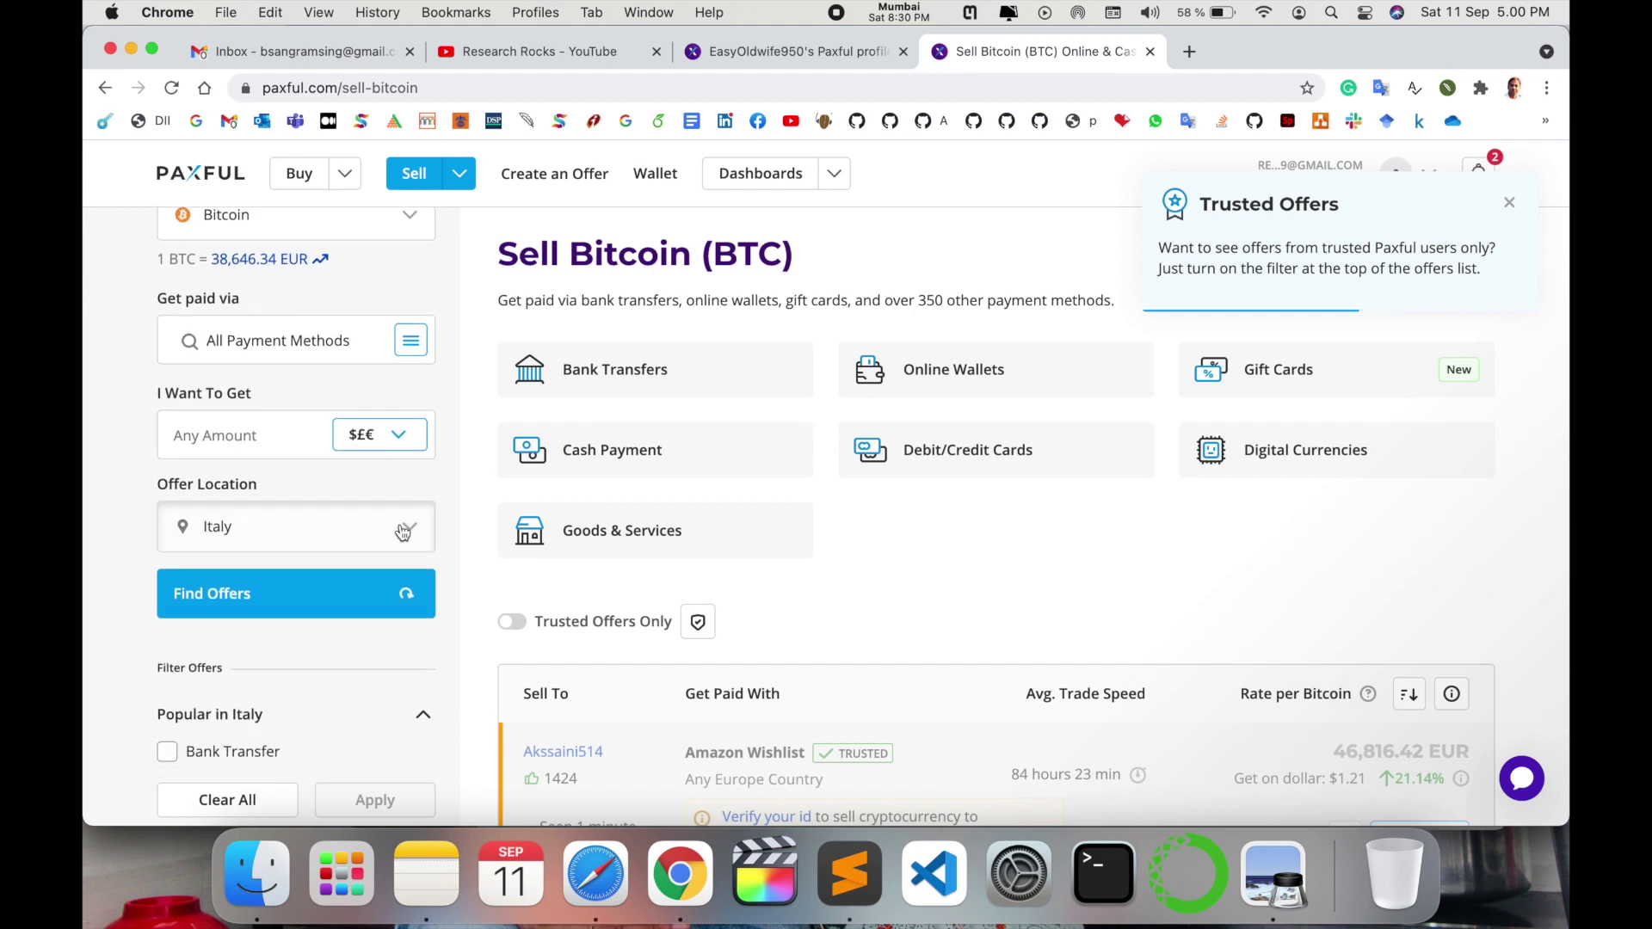
pyautogui.click(120, 516)
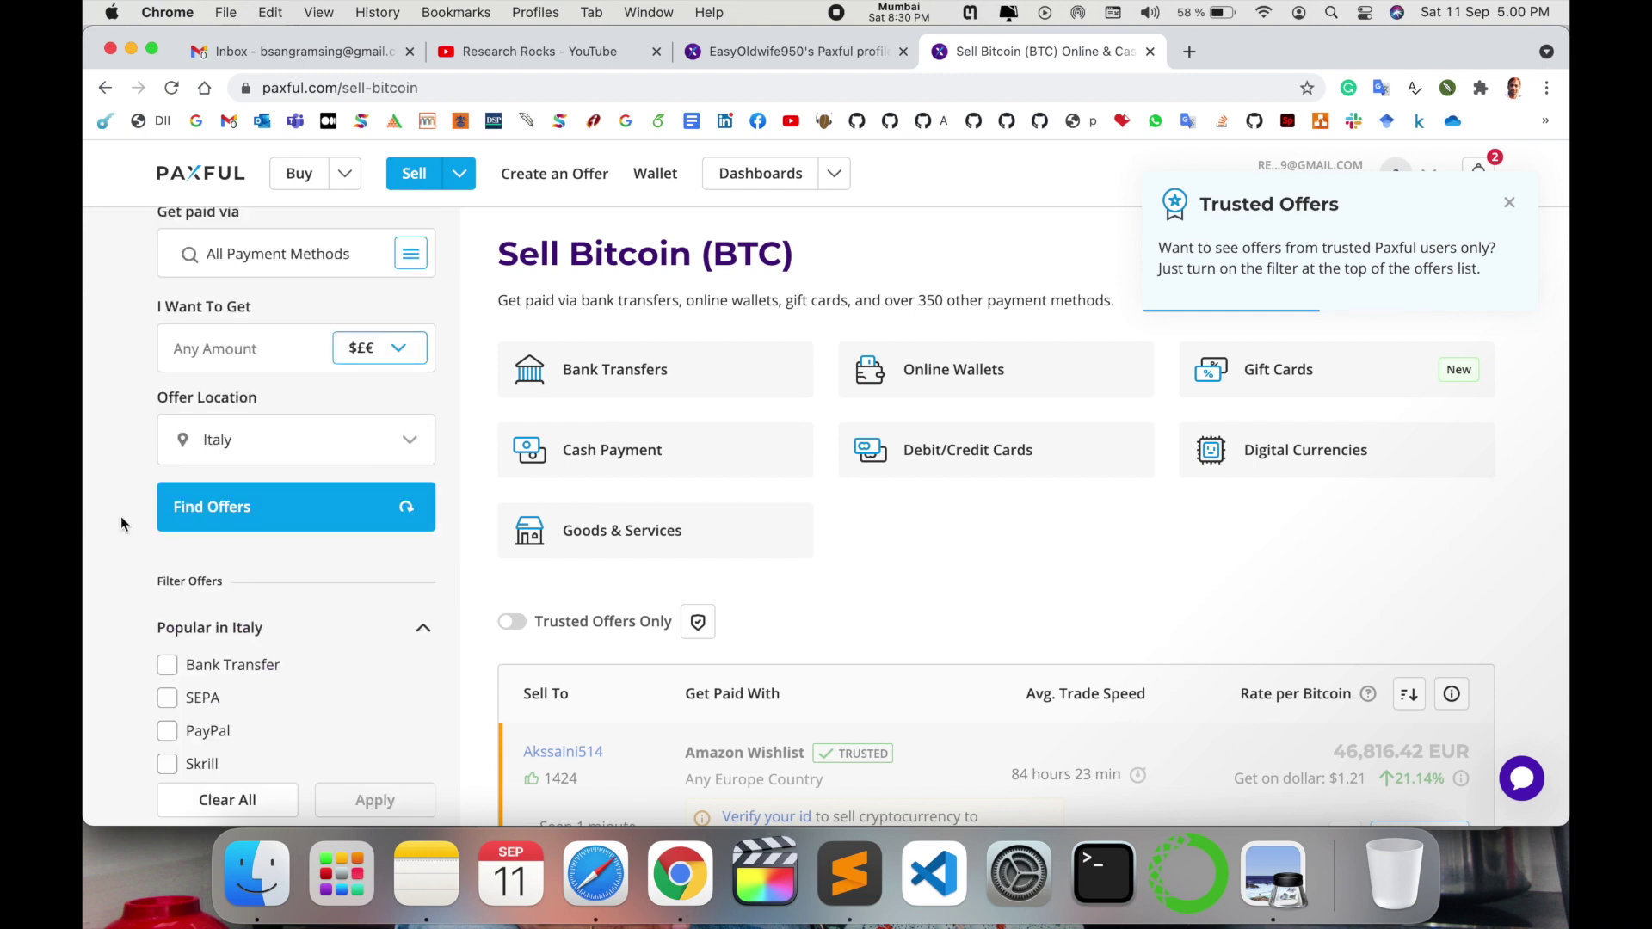
pyautogui.click(412, 448)
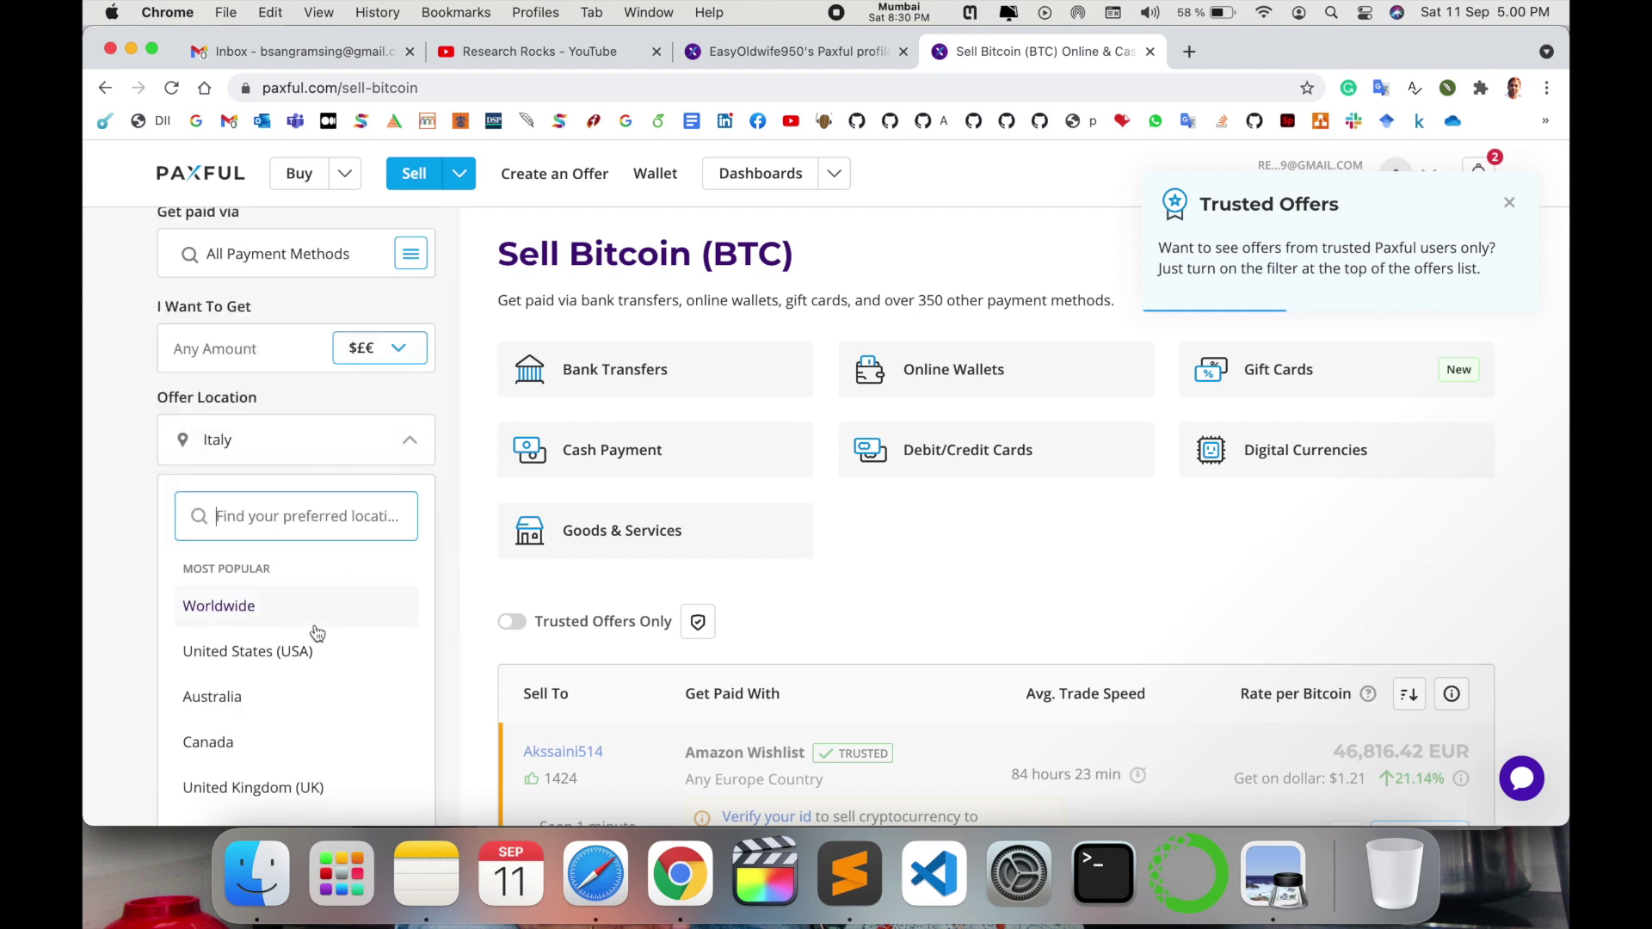
pyautogui.scroll(-10, 318, 620)
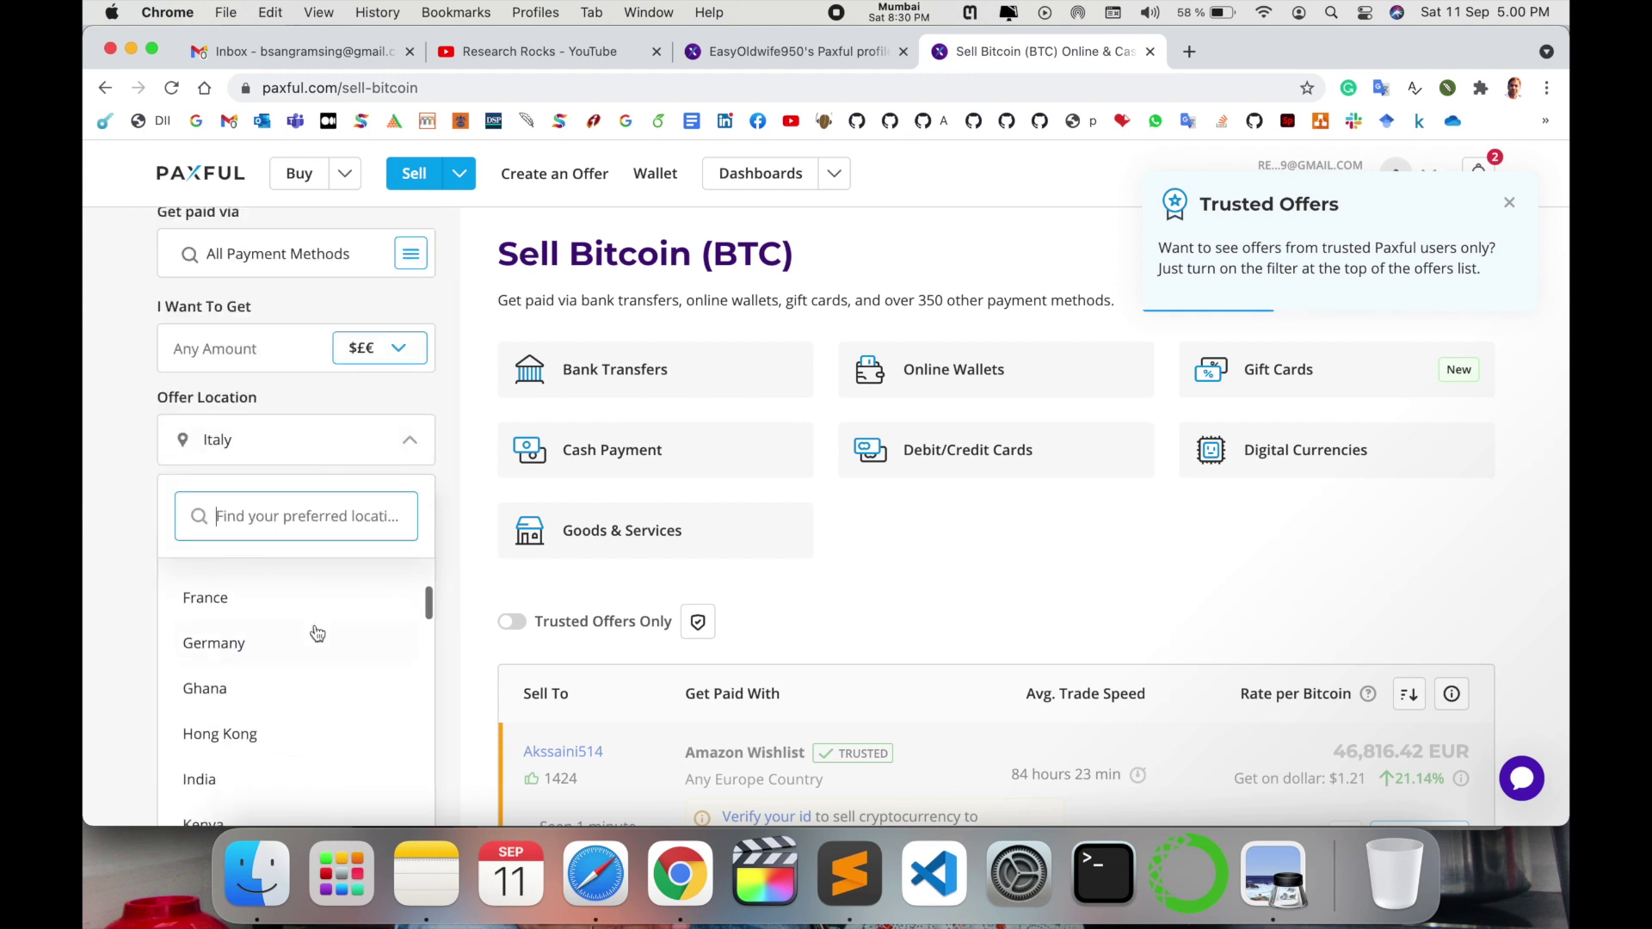
pyautogui.click(974, 535)
pyautogui.scroll(-3, 974, 536)
pyautogui.scroll(-3, 386, 696)
pyautogui.scroll(-3, 386, 695)
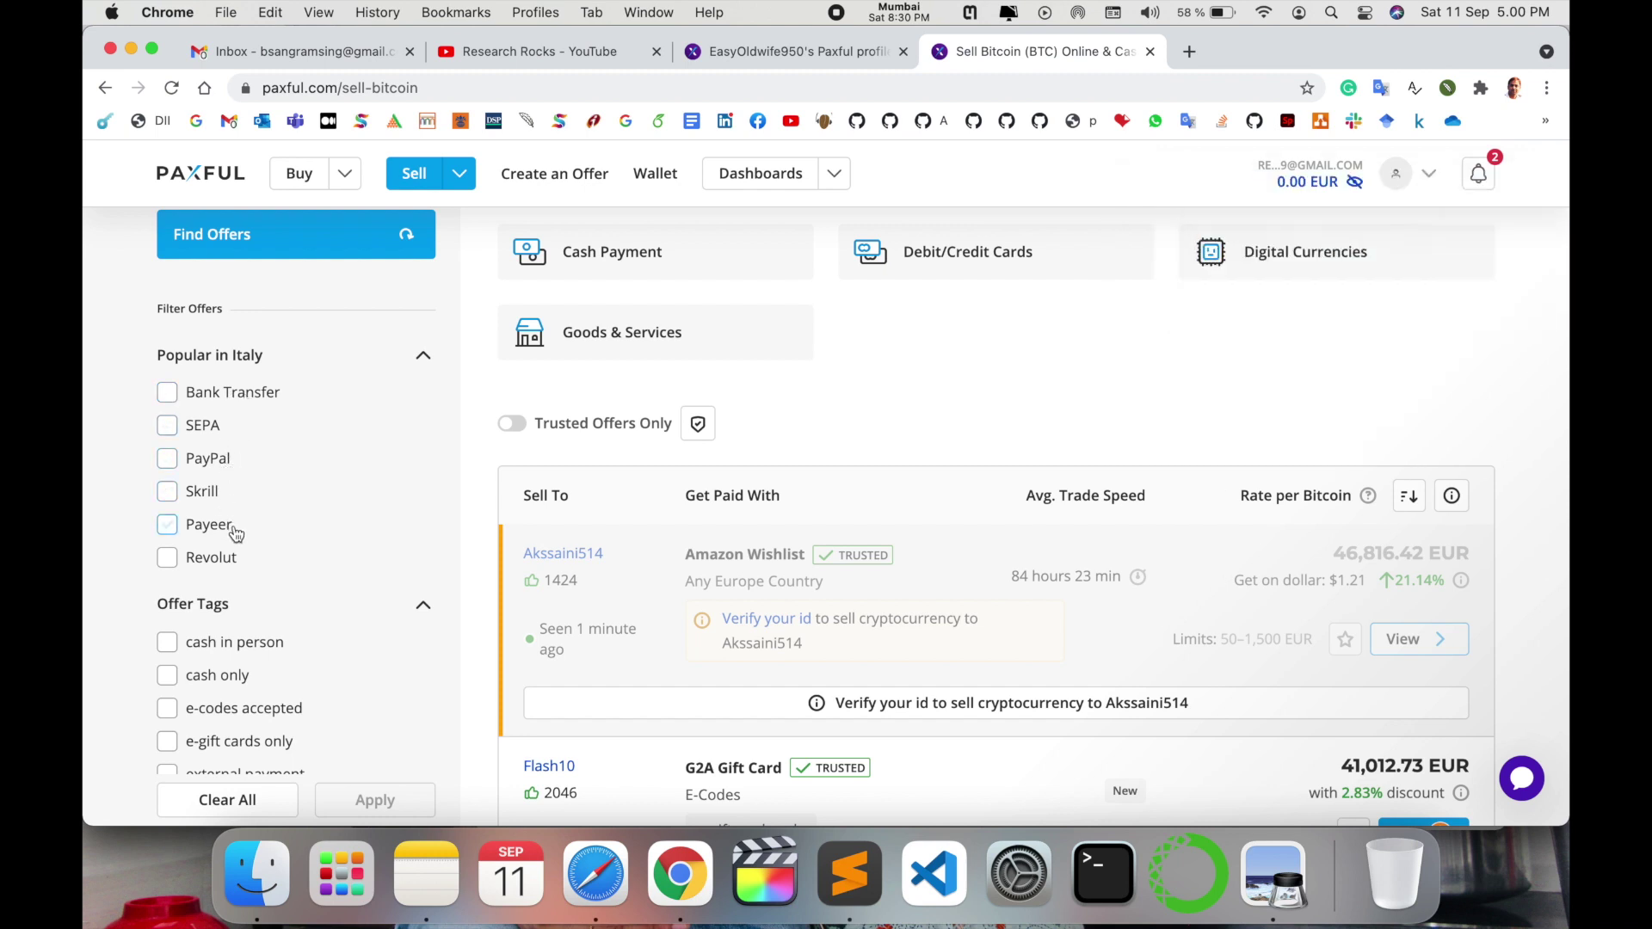
# Try the 'cash only' filter and remove it again, leaving no filters, then go to Create an Offer.
pyautogui.scroll(-3, 233, 573)
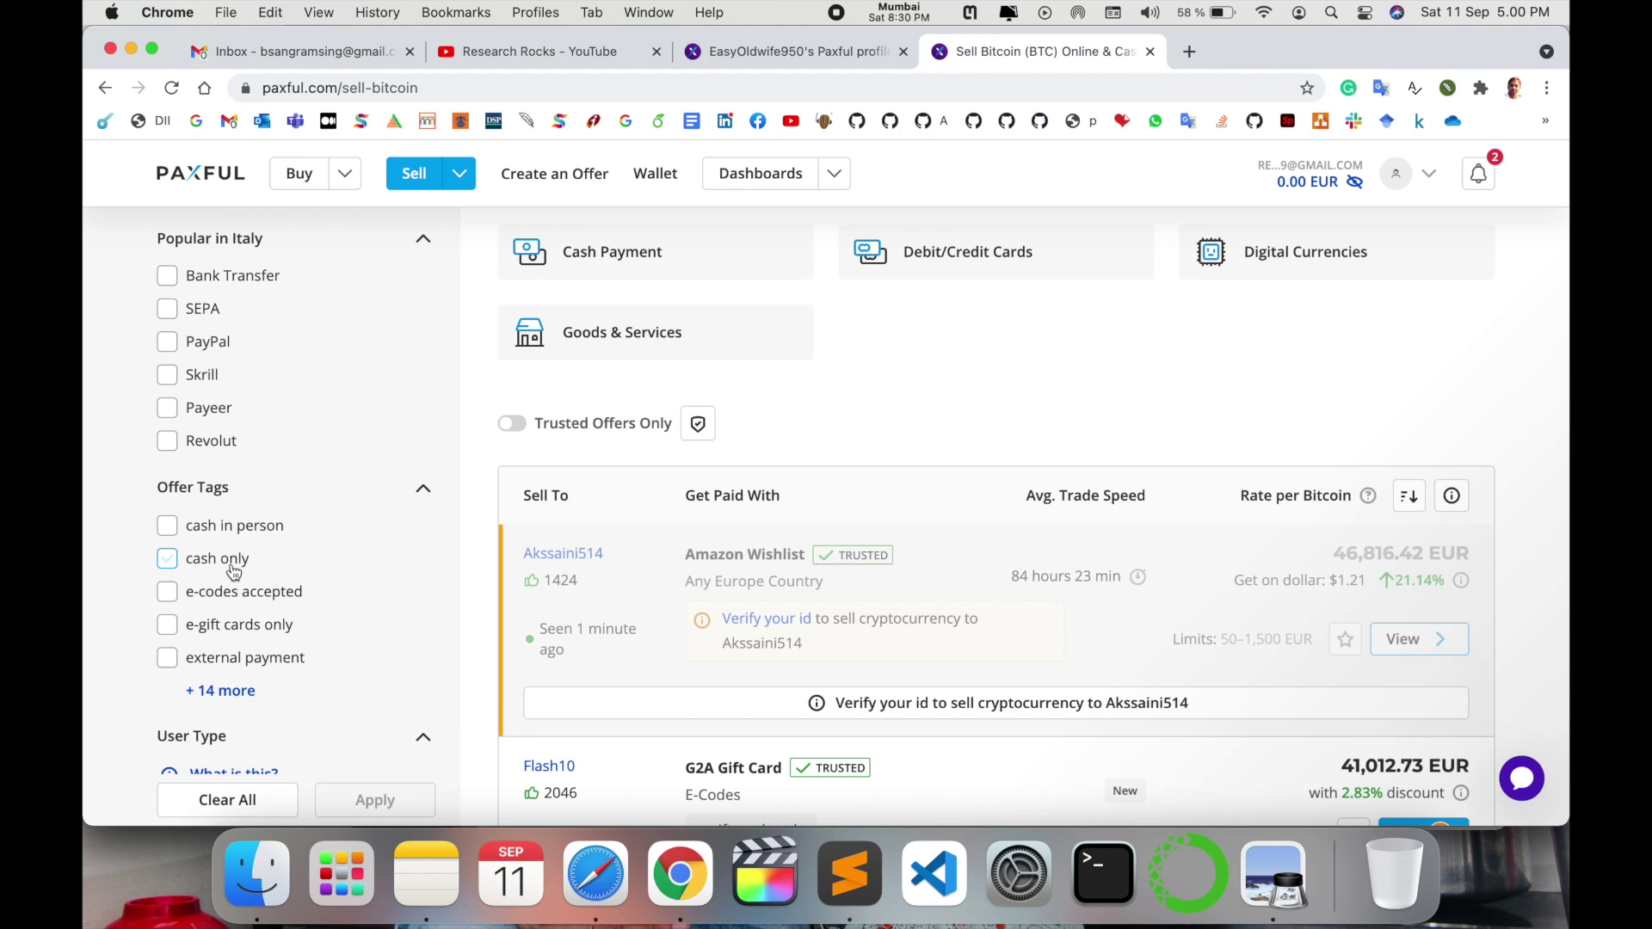
pyautogui.scroll(-3, 233, 573)
pyautogui.click(226, 437)
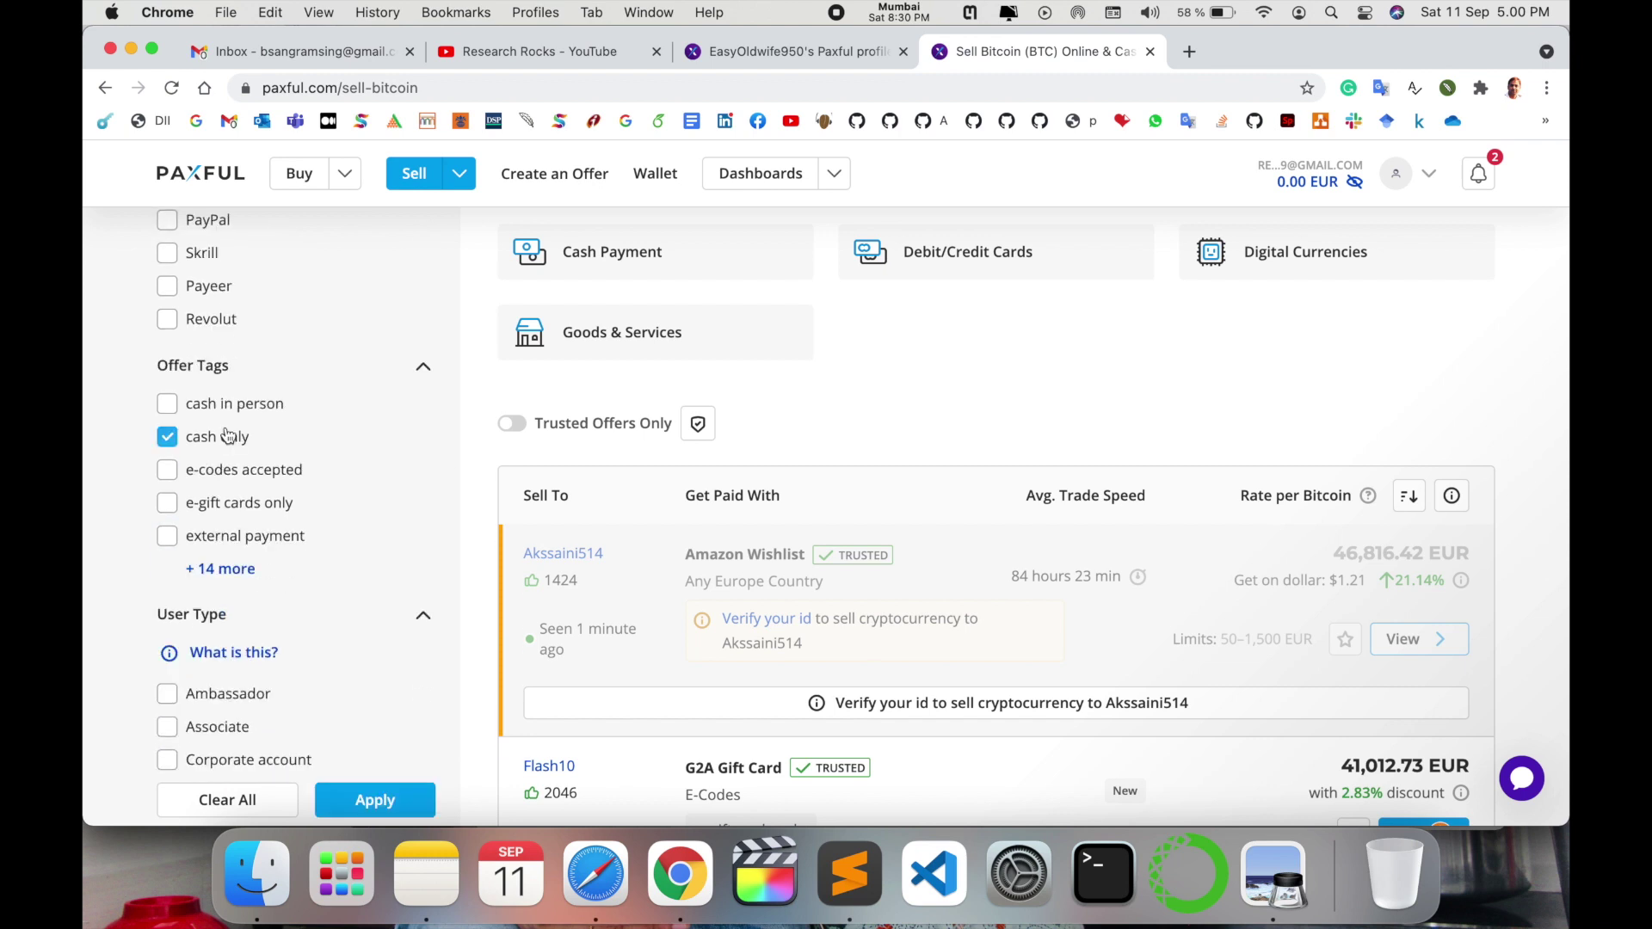
pyautogui.click(227, 437)
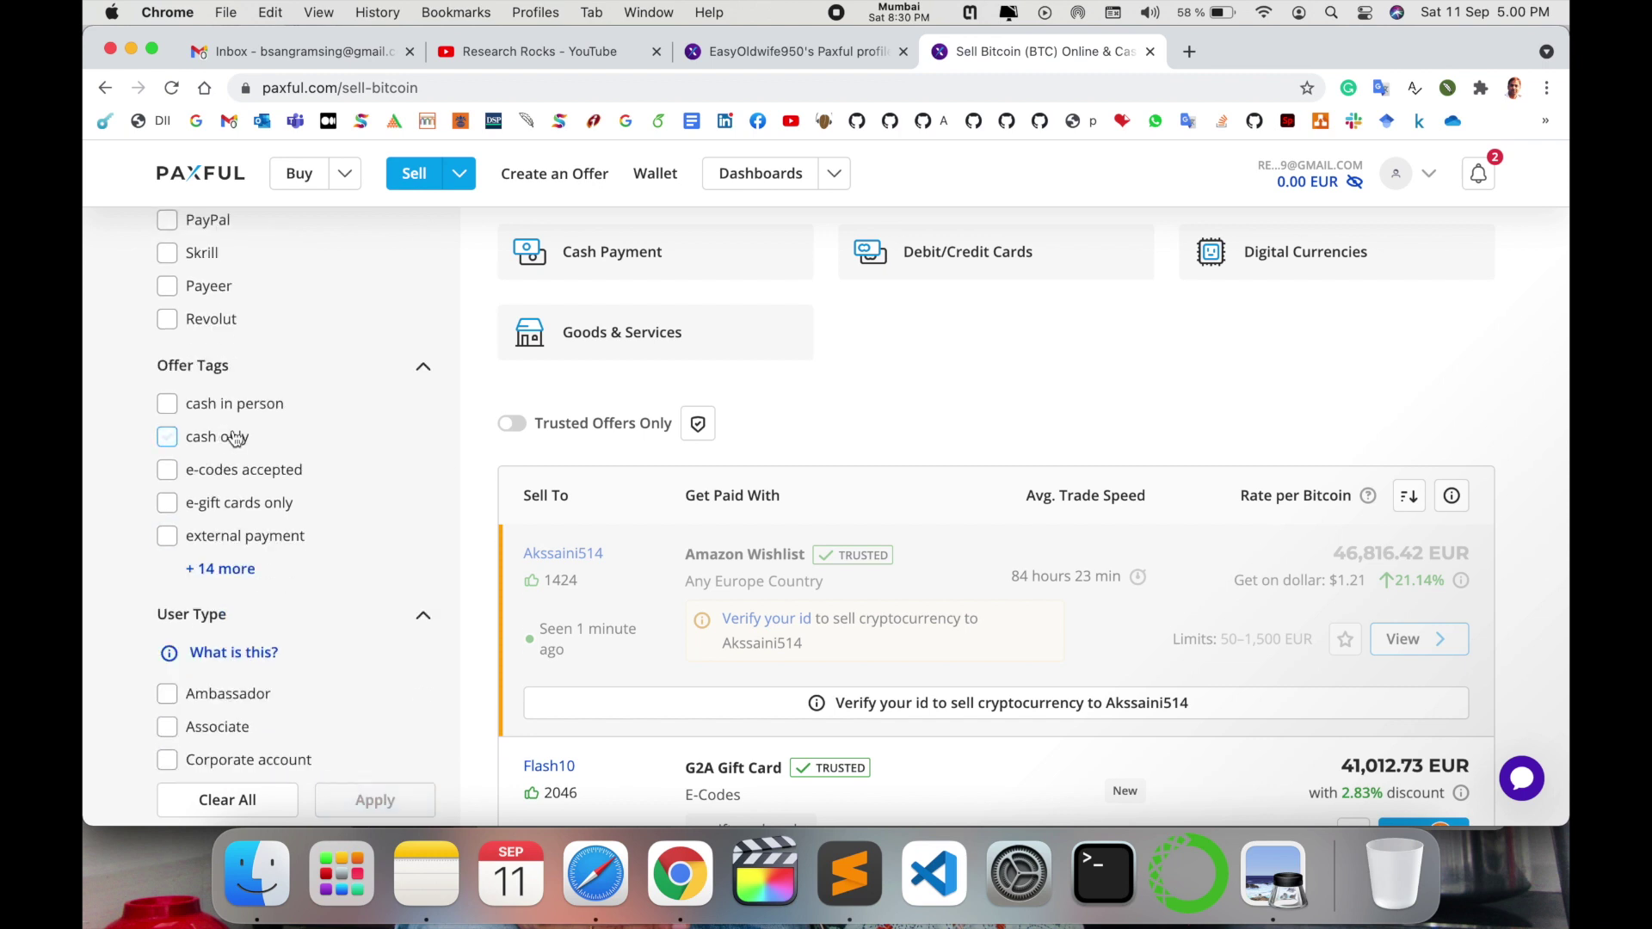
pyautogui.scroll(-2, 328, 434)
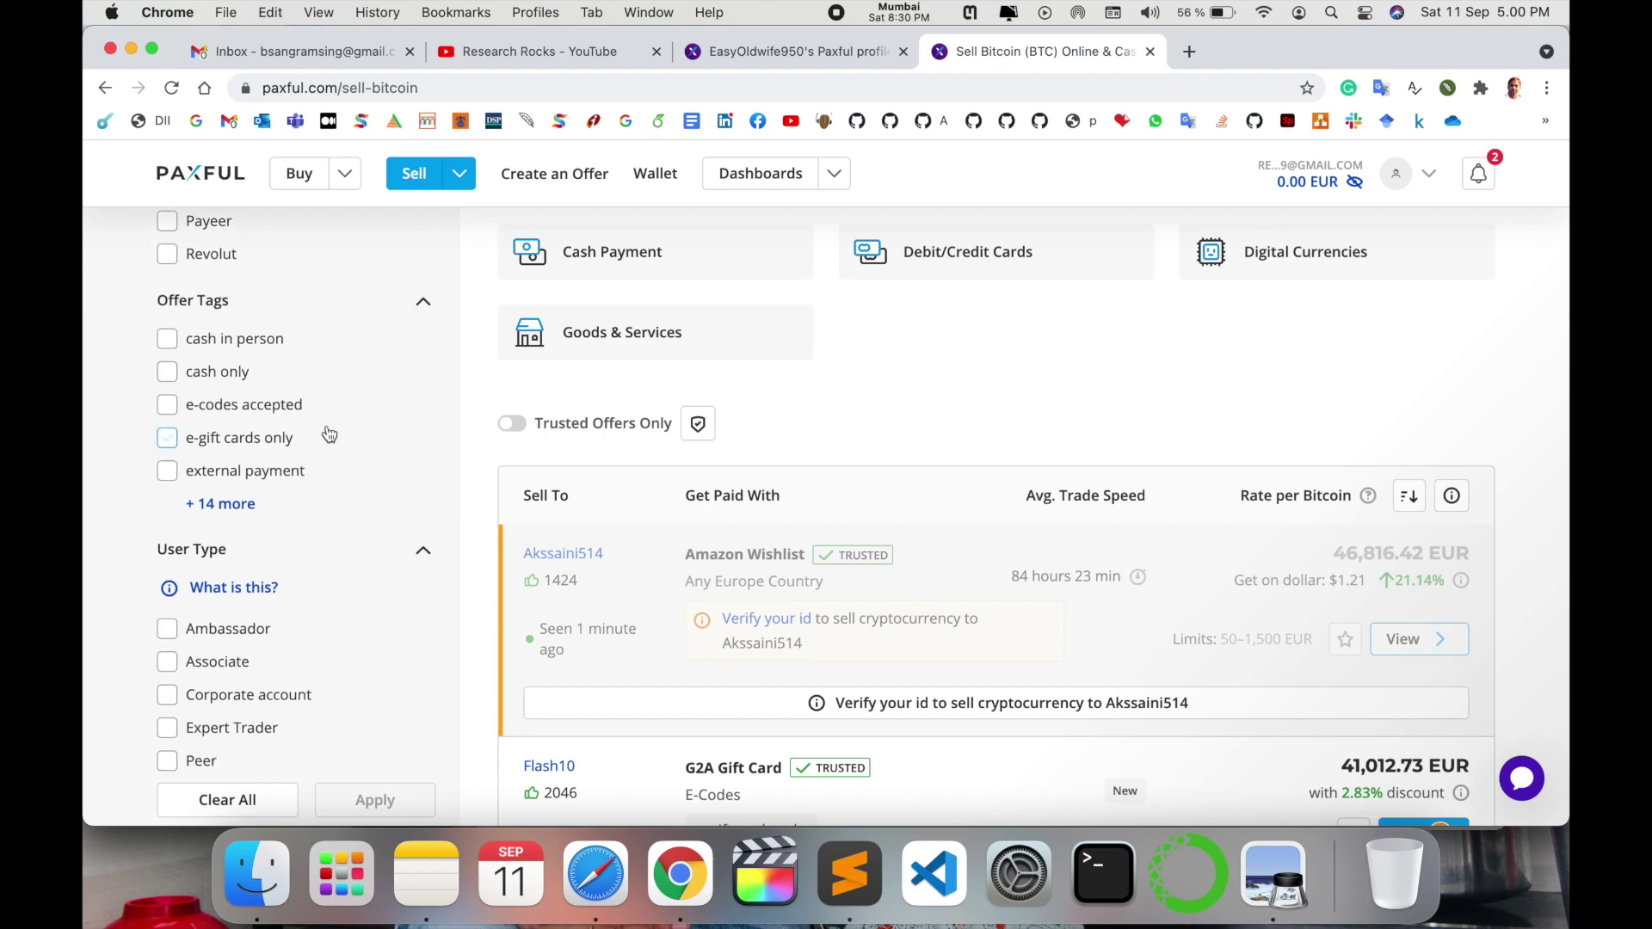
pyautogui.scroll(-2, 329, 434)
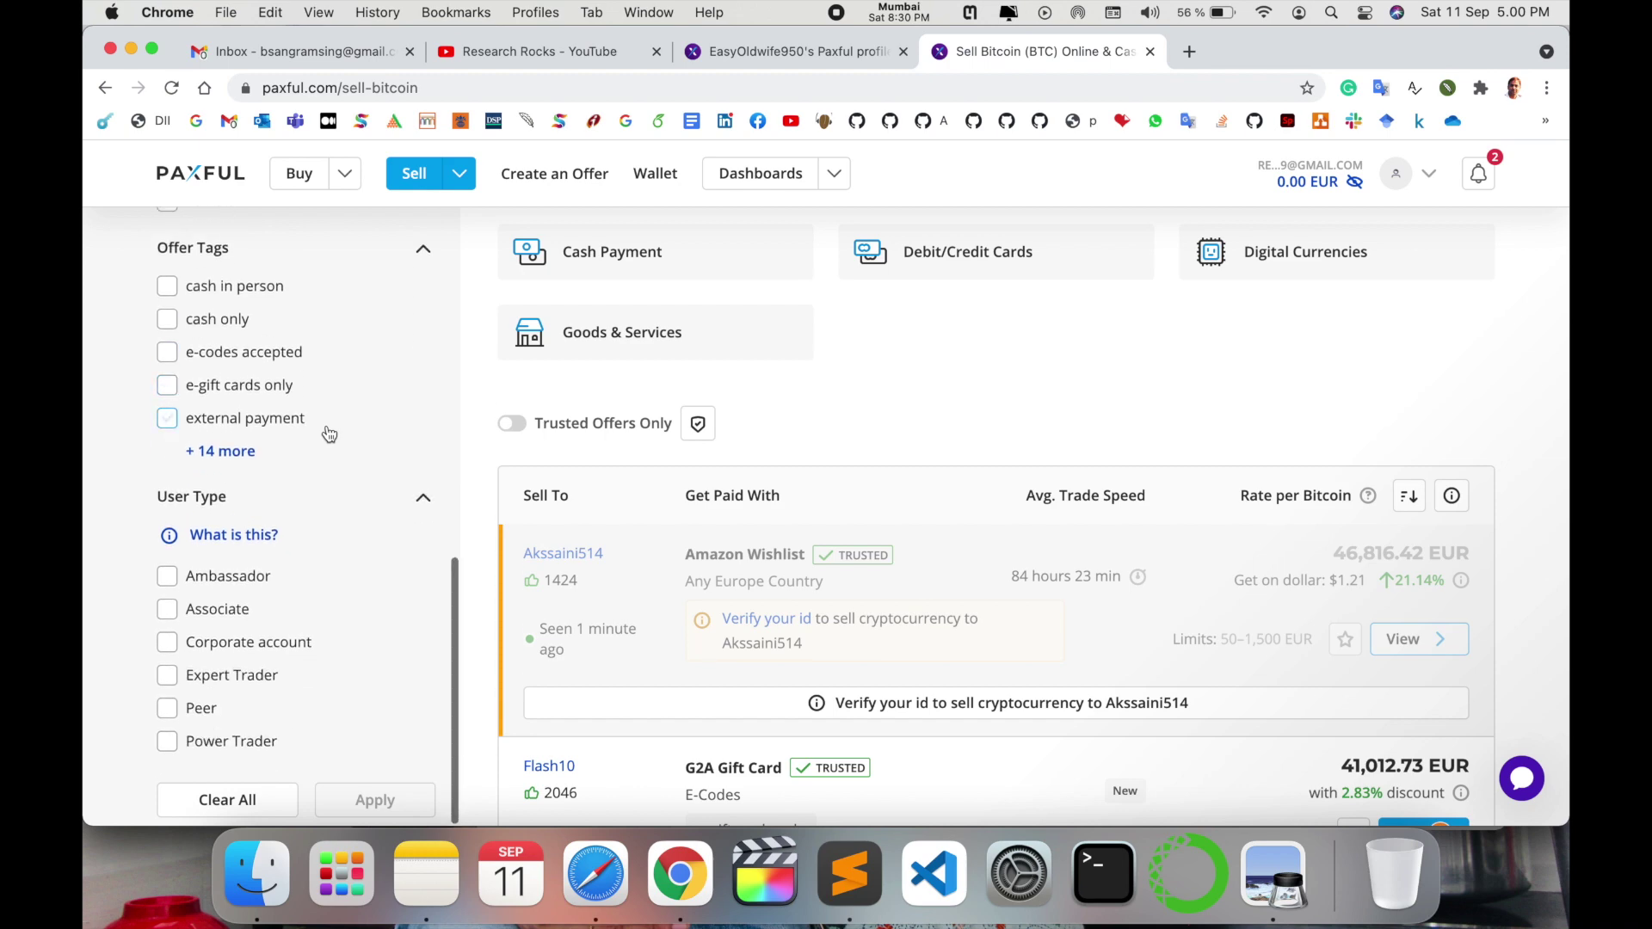
pyautogui.scroll(5, 838, 472)
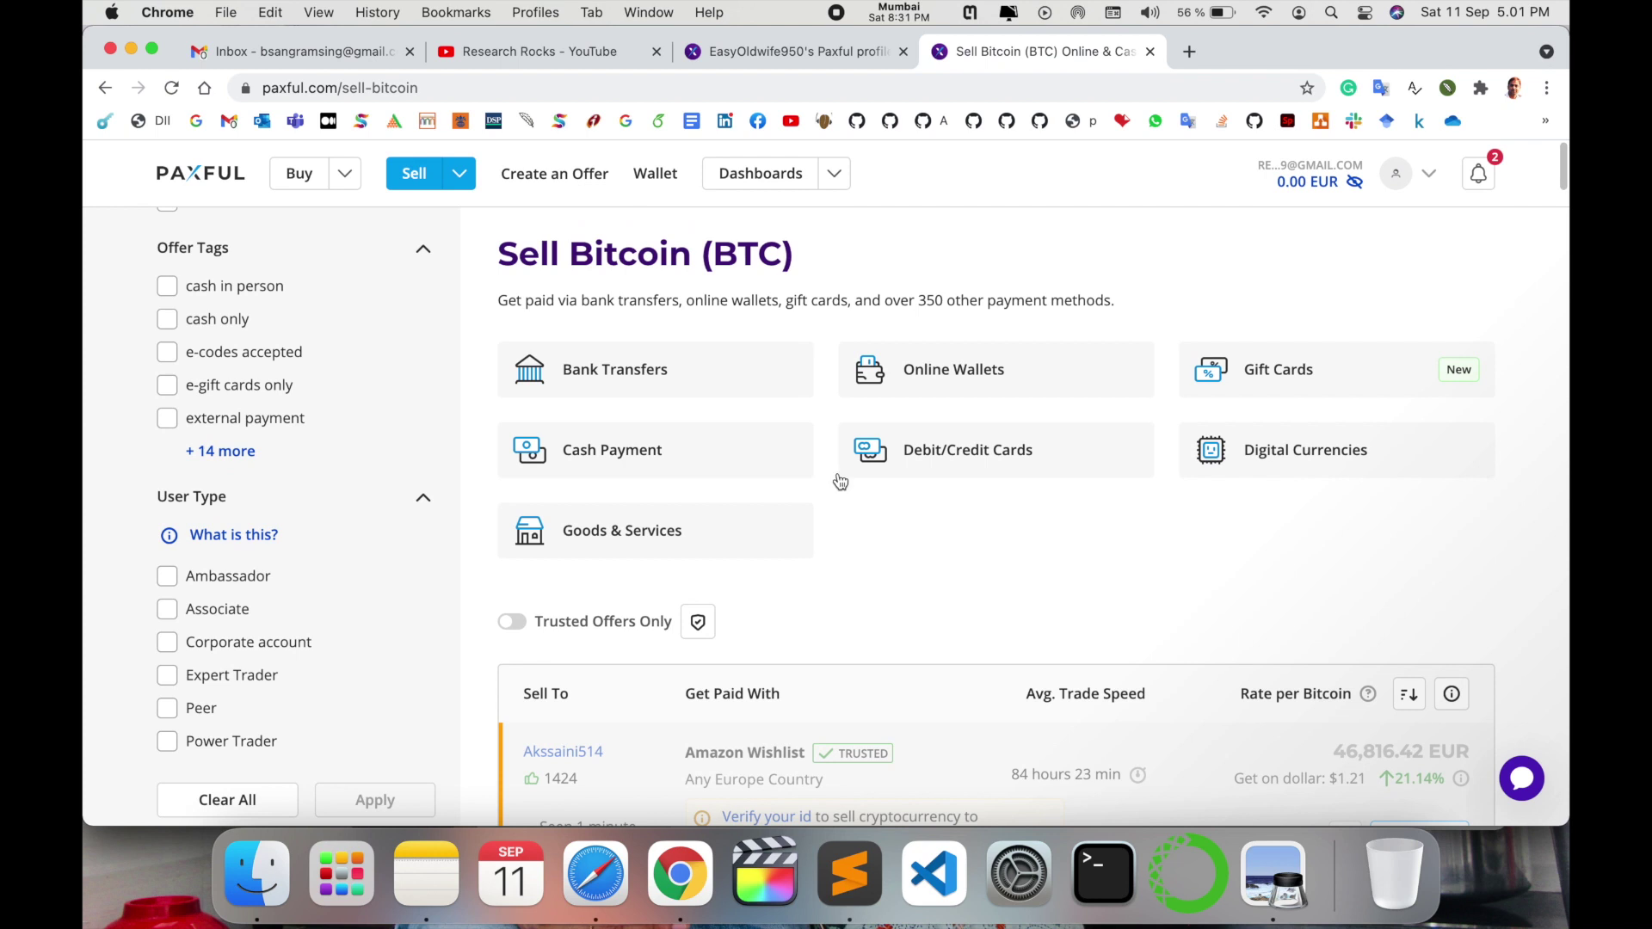
pyautogui.click(570, 171)
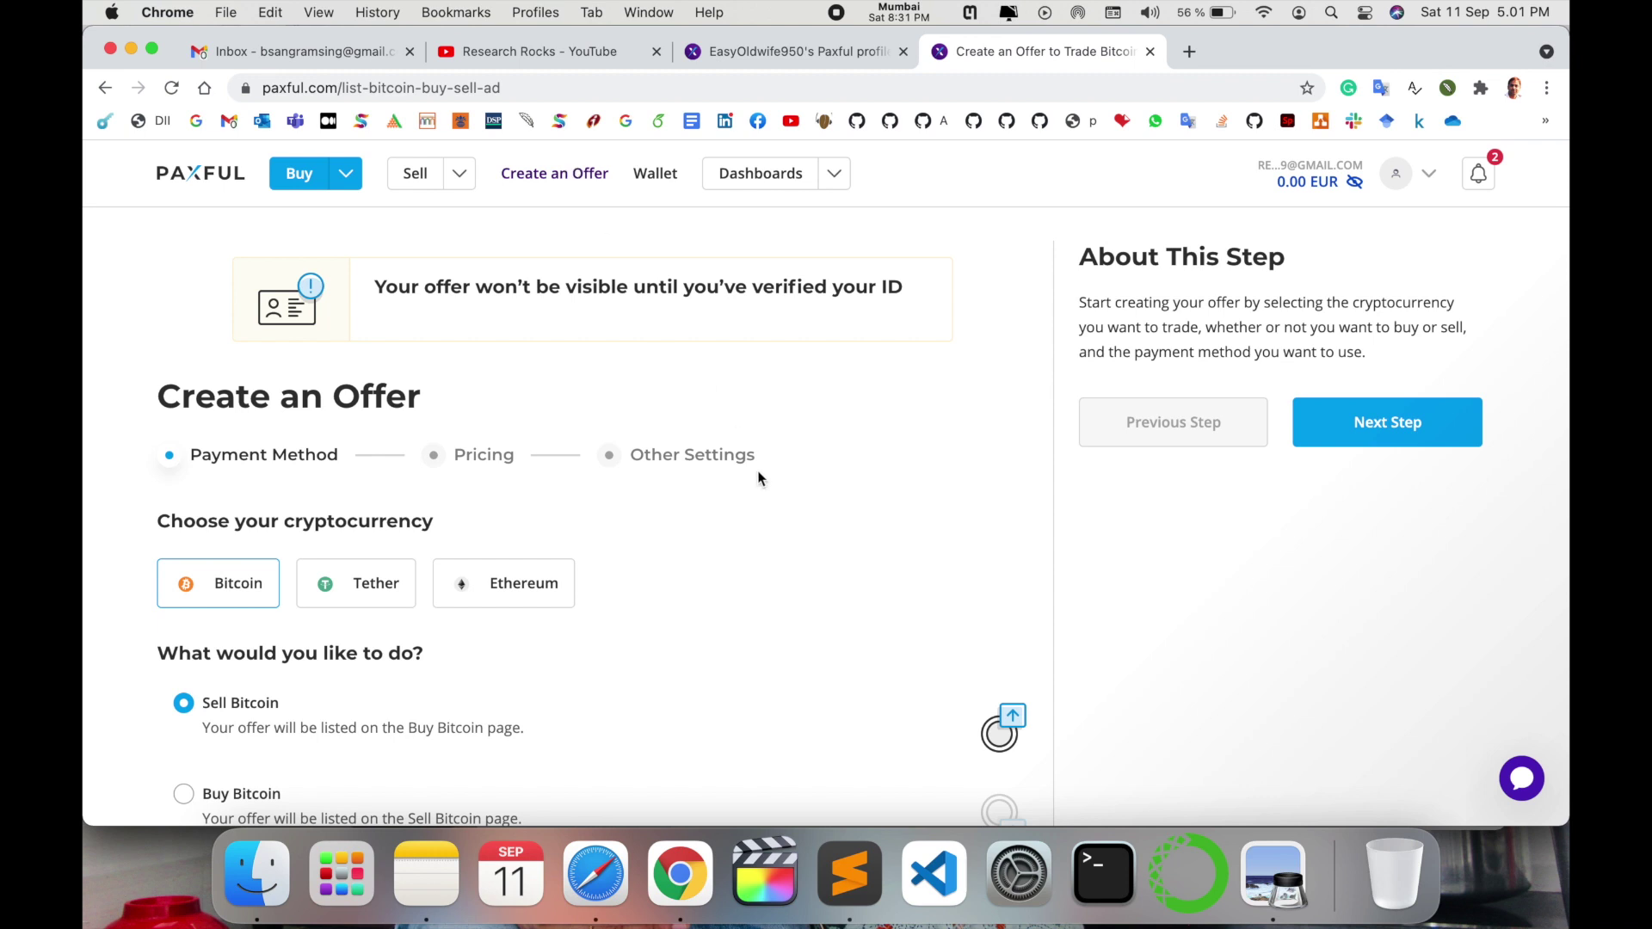
# Look over the Payment Method step, then switch to the account's Classic Dashboard.
pyautogui.scroll(-2, 759, 473)
pyautogui.scroll(2, 852, 401)
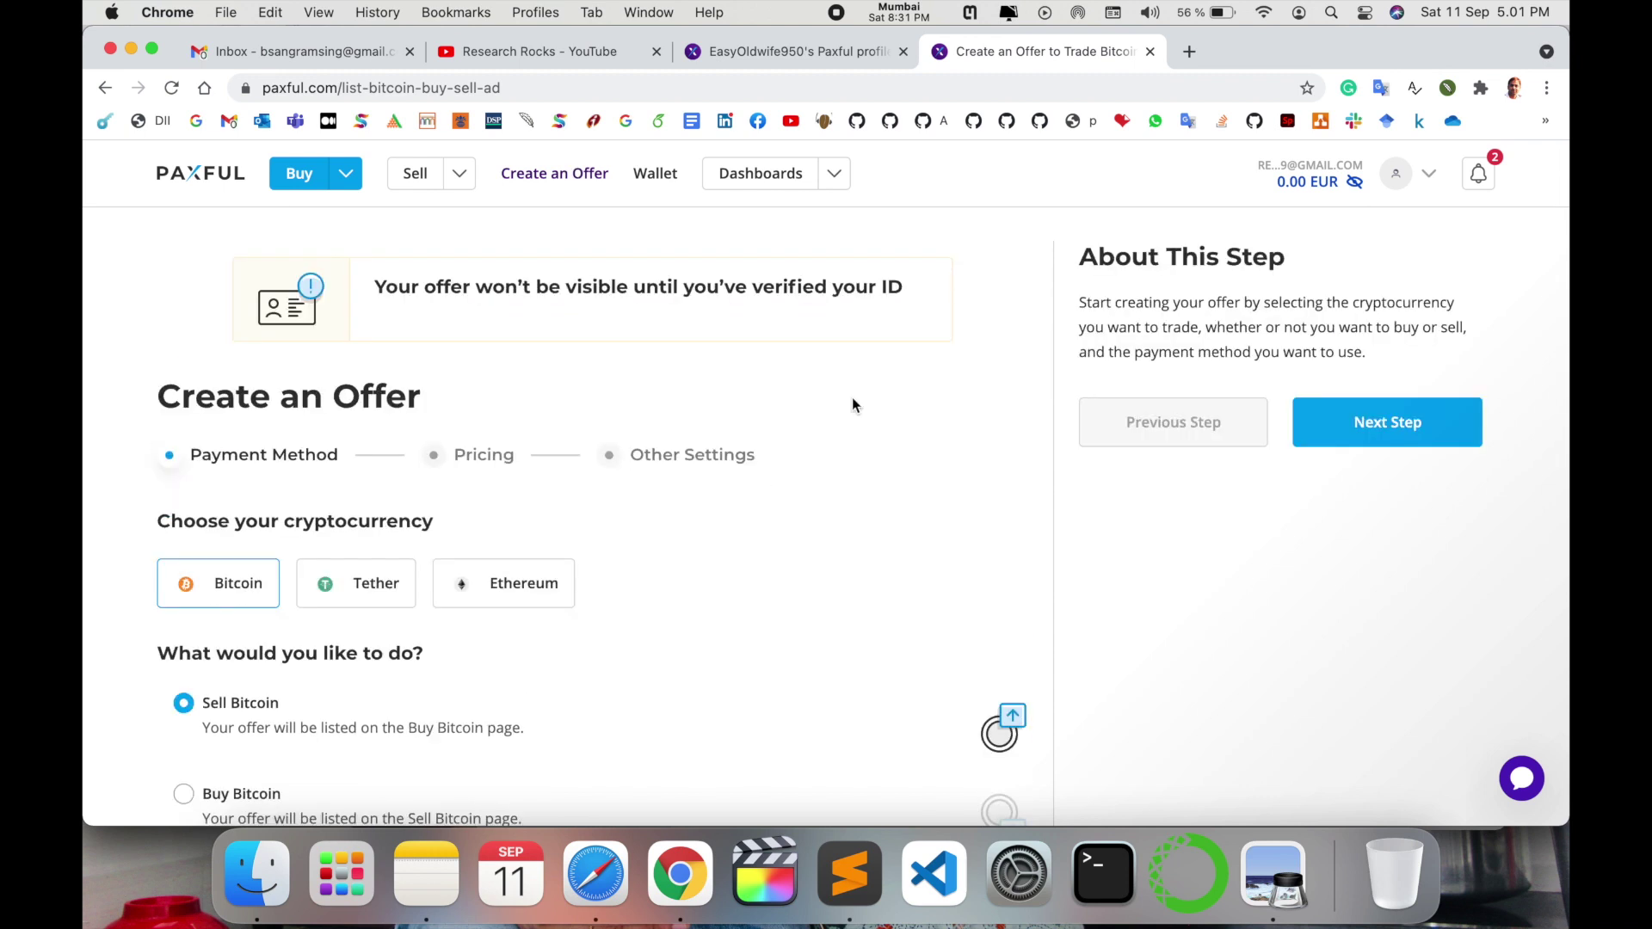
pyautogui.click(773, 179)
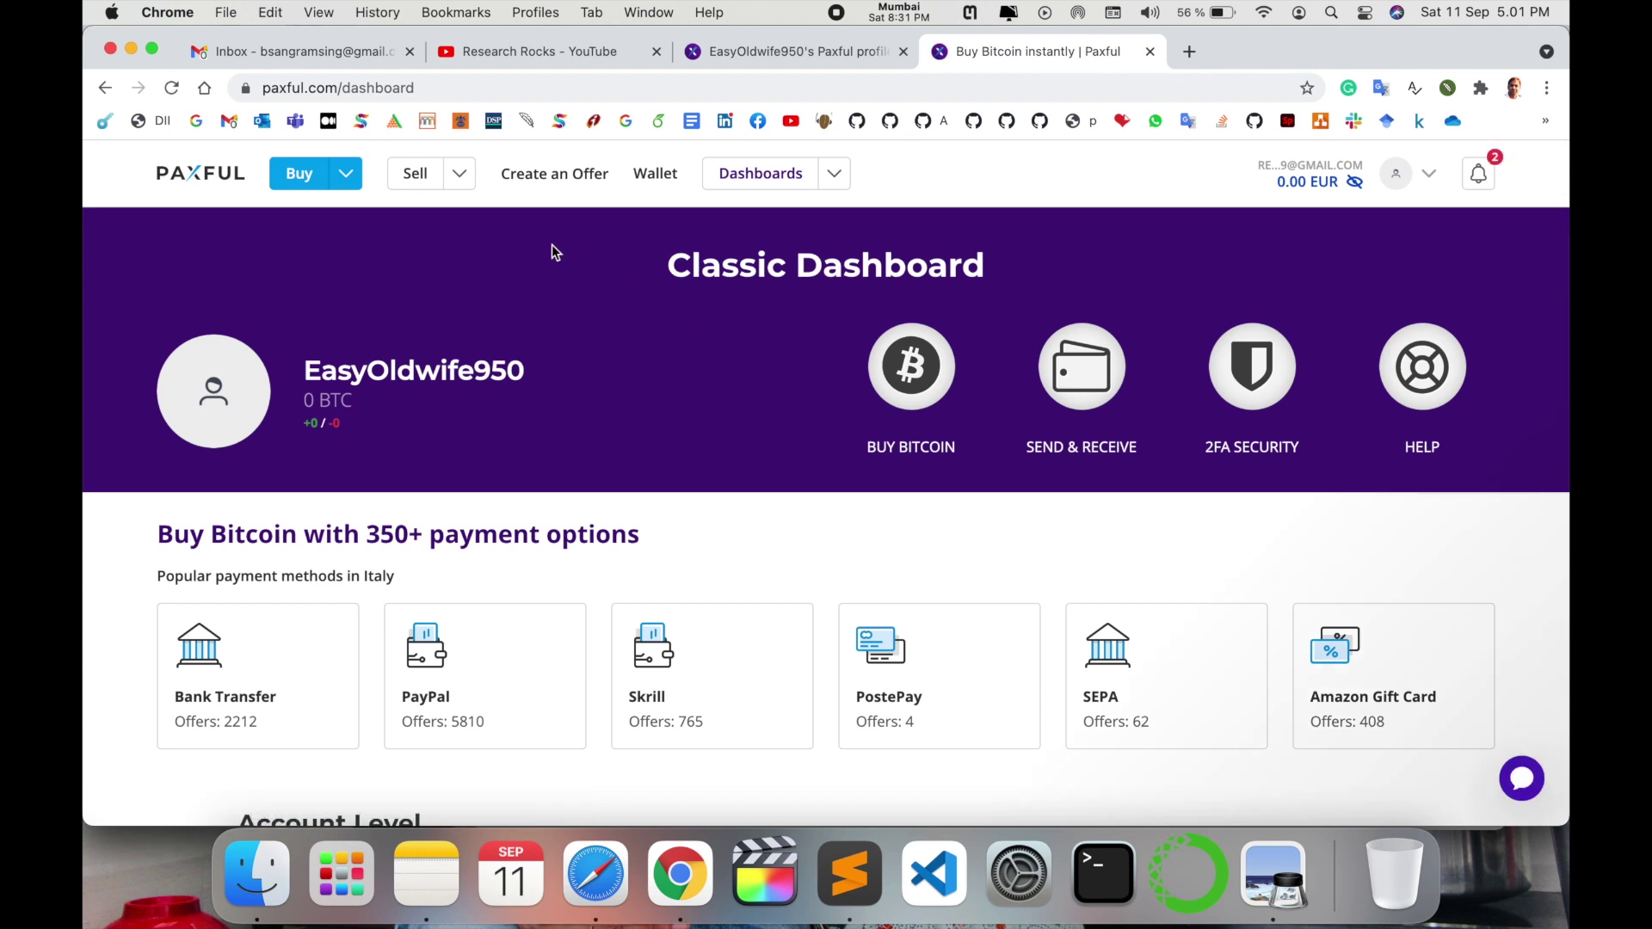
# Scroll the Classic Dashboard to view popular payment methods in Italy, like PayPal and Bank Transfer.
pyautogui.scroll(-1, 550, 245)
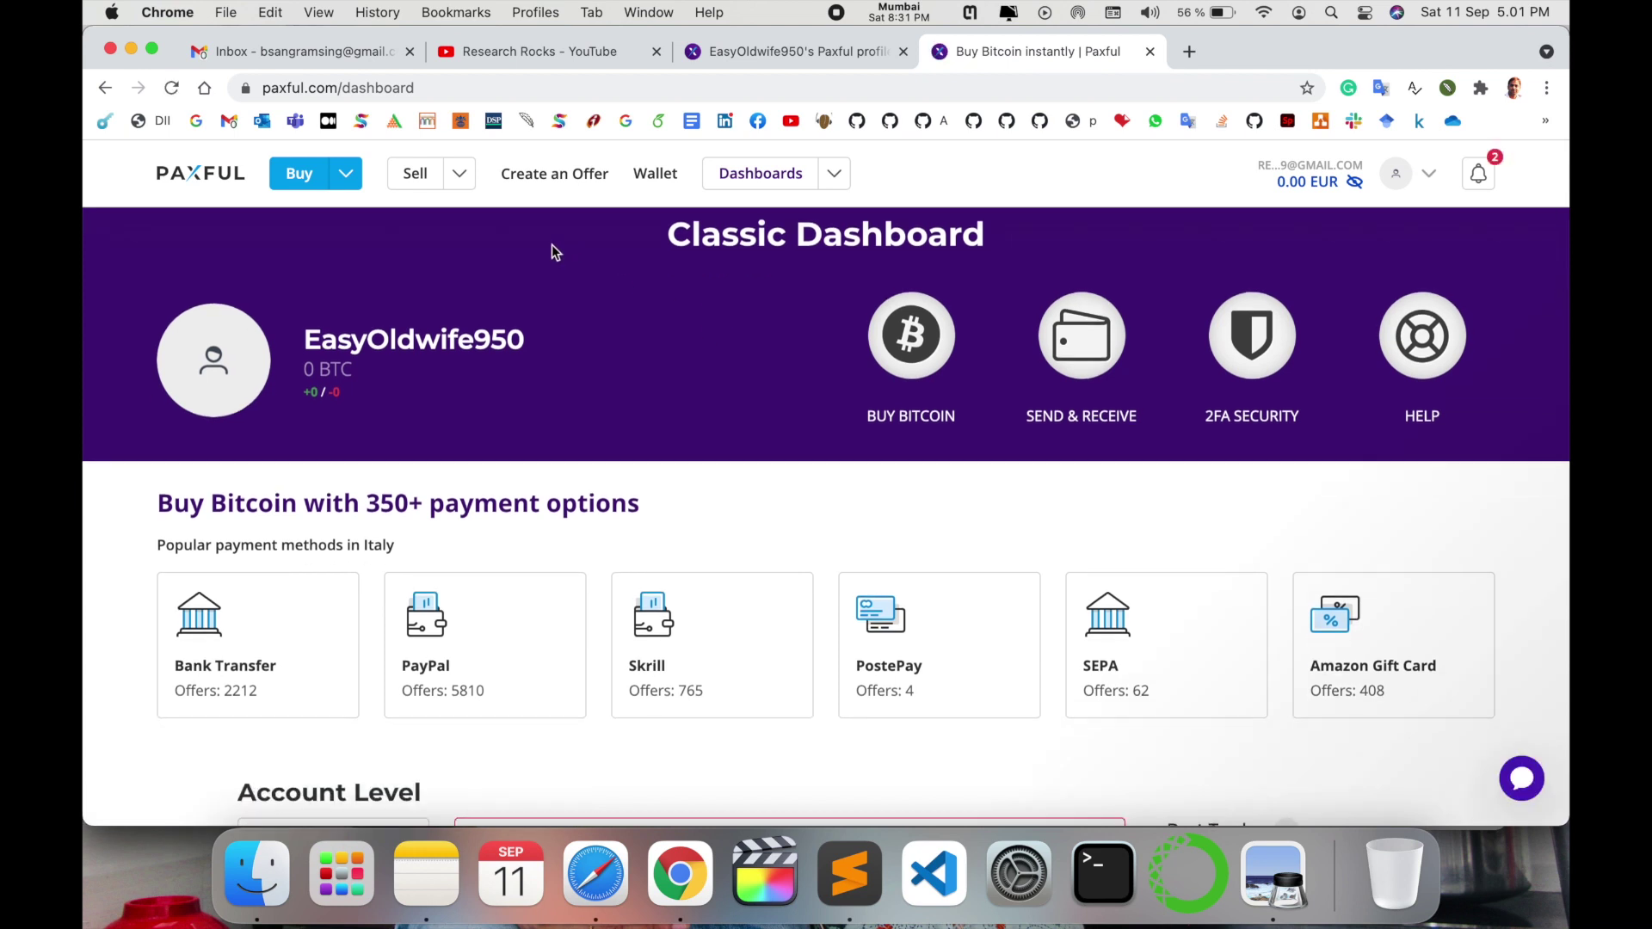